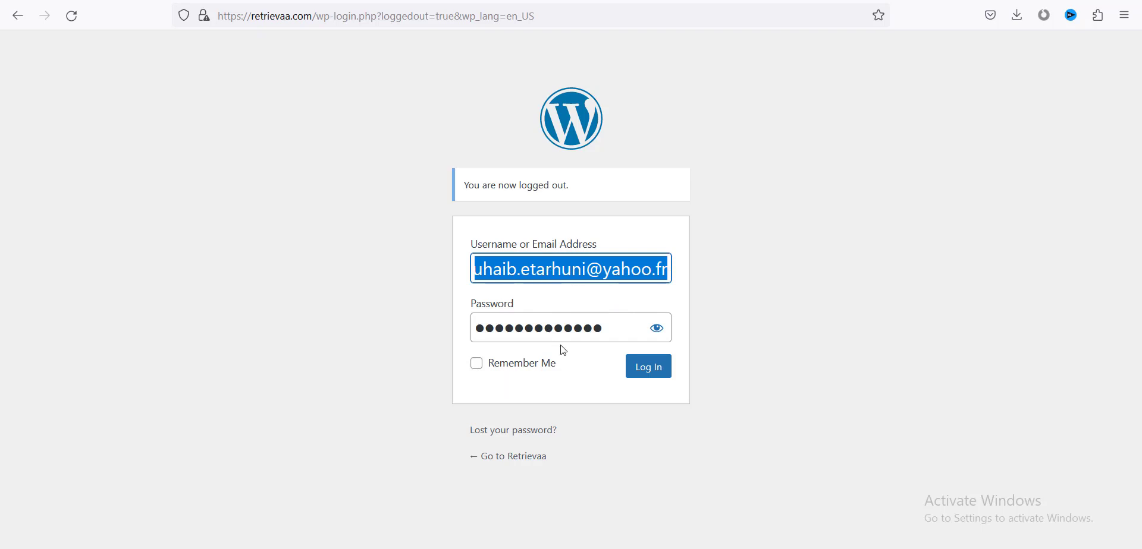
Step: Log in to the site's WordPress admin with the prefilled credentials and open the list of all pages
{"action": "left_click", "coordinate": [653, 381]}
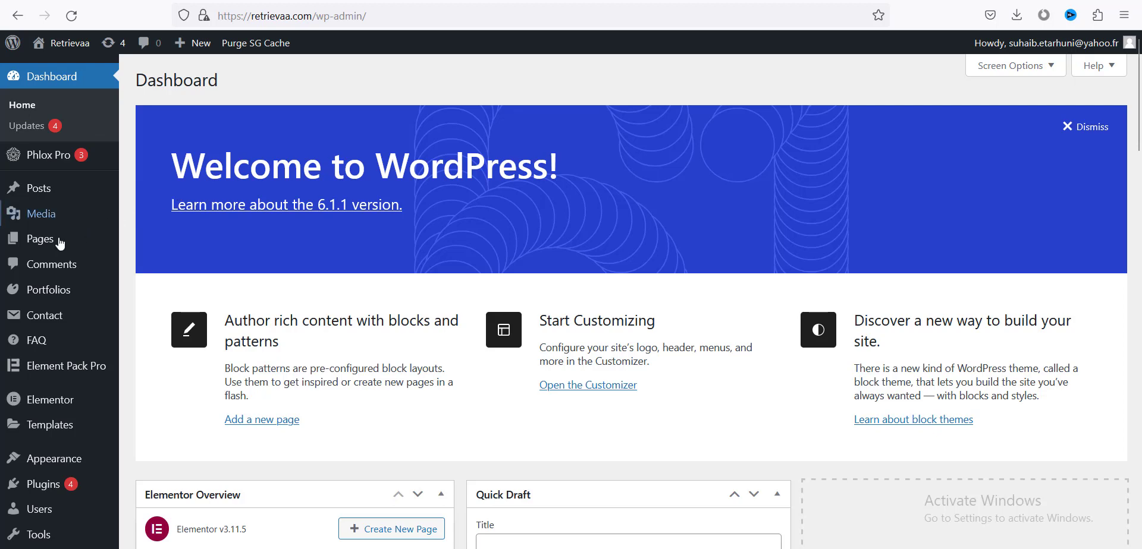
{"action": "mouse_move", "coordinate": [56, 241]}
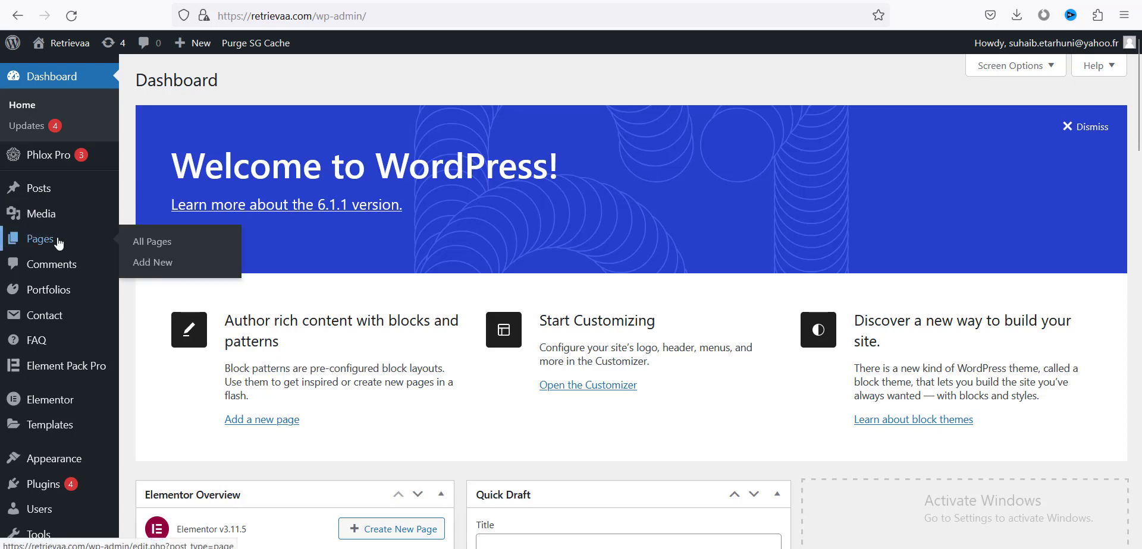
{"action": "left_click", "coordinate": [170, 246]}
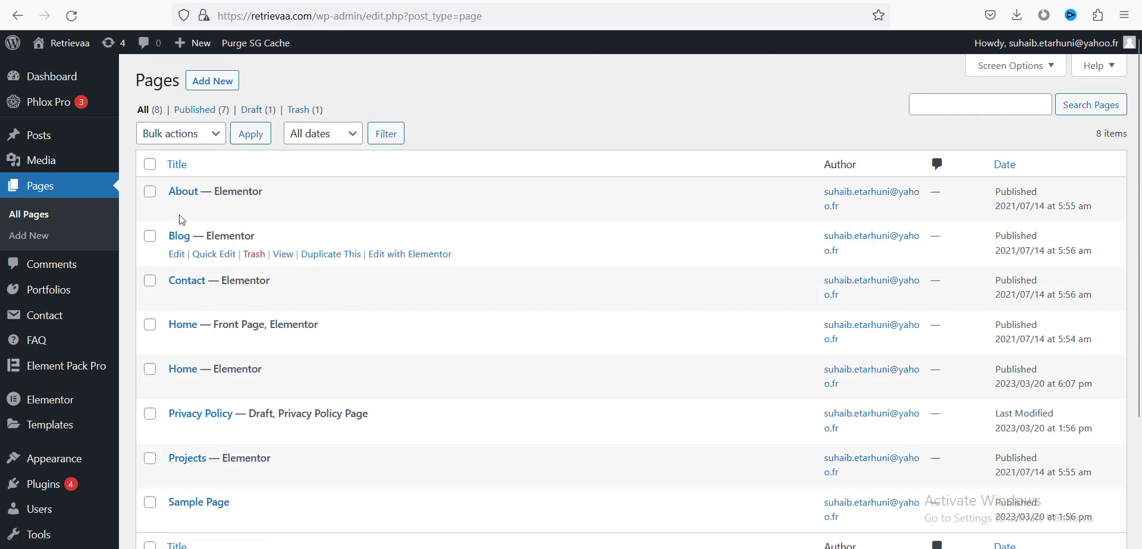
{"action": "scroll", "coordinate": [230, 222], "scroll_direction": "down", "scroll_amount": 4}
{"action": "scroll", "coordinate": [204, 270], "scroll_direction": "up", "scroll_amount": 1}
{"action": "scroll", "coordinate": [204, 270], "scroll_direction": "up", "scroll_amount": 3}
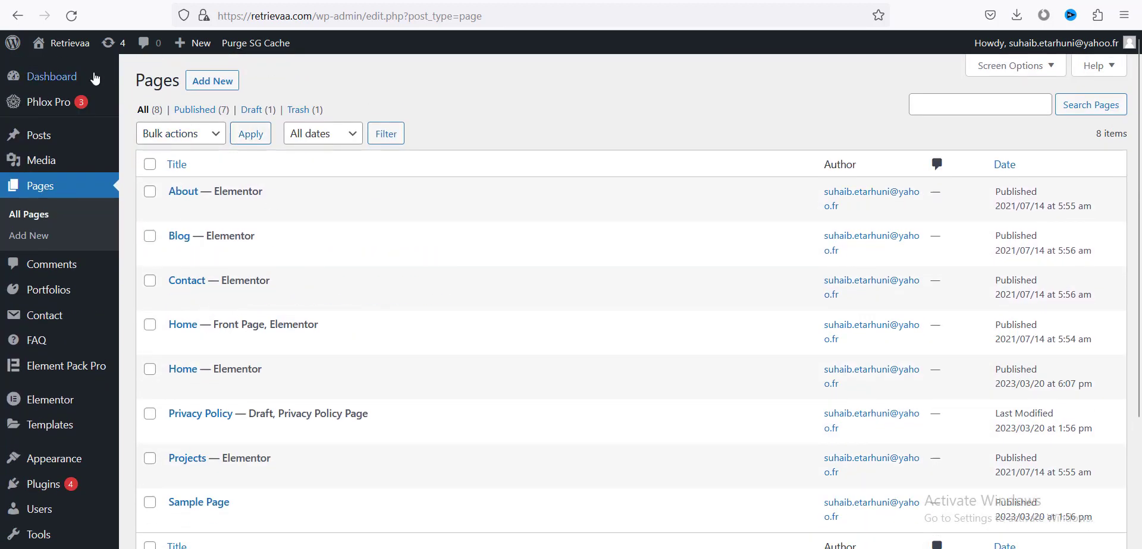
Step: View the live Retrievaa home page and its menu in a separate tab, and compare them with the list of pages
{"action": "right_click", "coordinate": [66, 73]}
{"action": "left_click", "coordinate": [77, 87]}
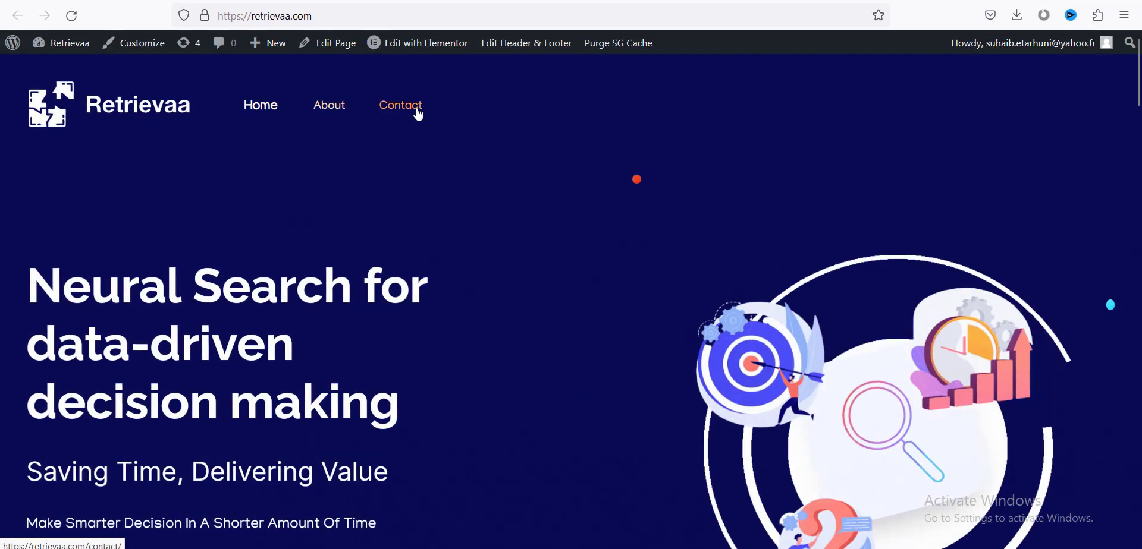
{"action": "key", "text": "ctrl+w"}
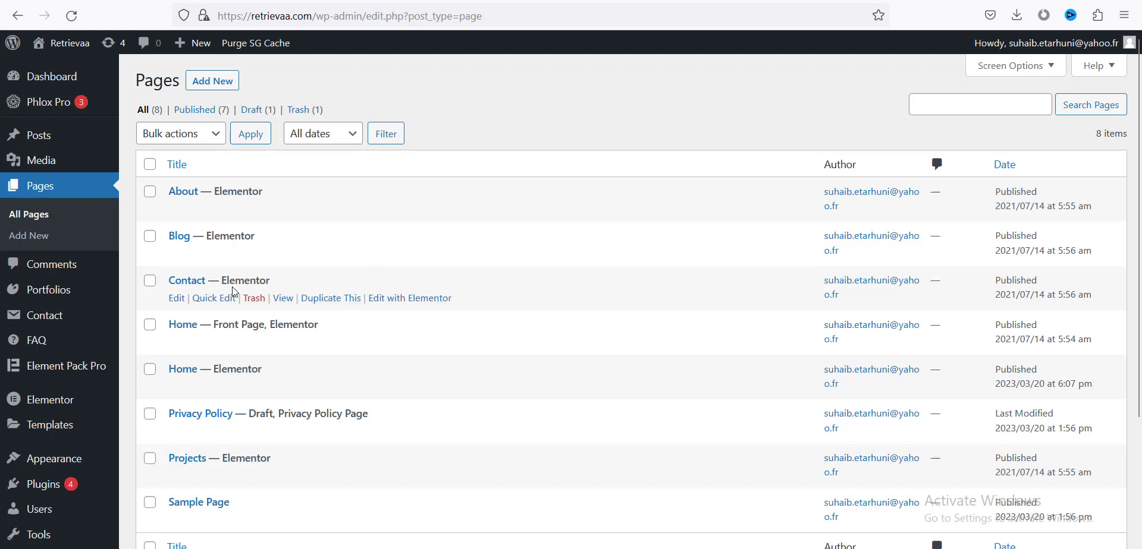
{"action": "scroll", "coordinate": [232, 287], "scroll_direction": "down", "scroll_amount": 2}
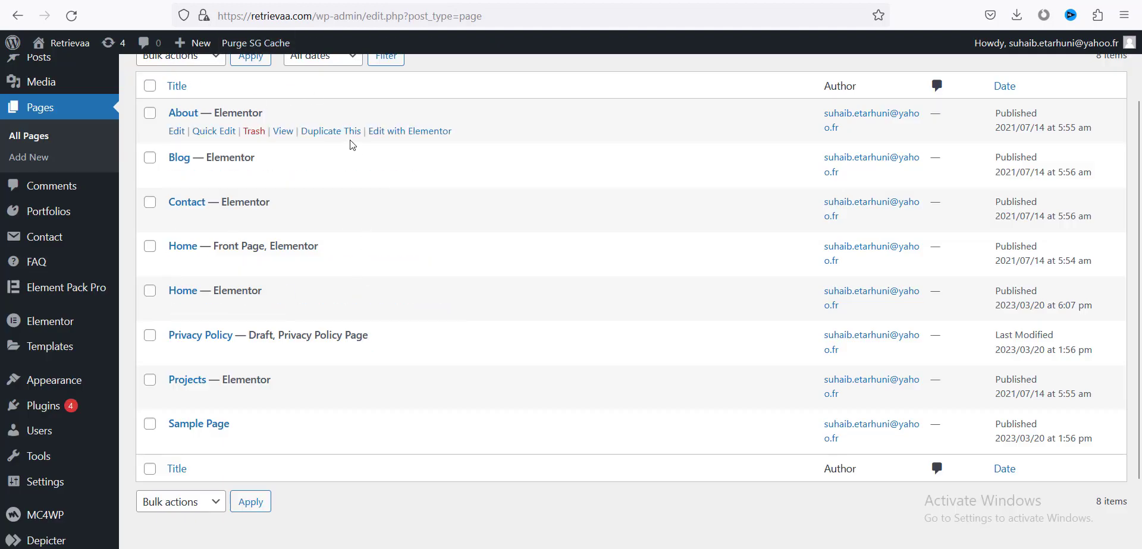
{"action": "scroll", "coordinate": [348, 279], "scroll_direction": "up", "scroll_amount": 2}
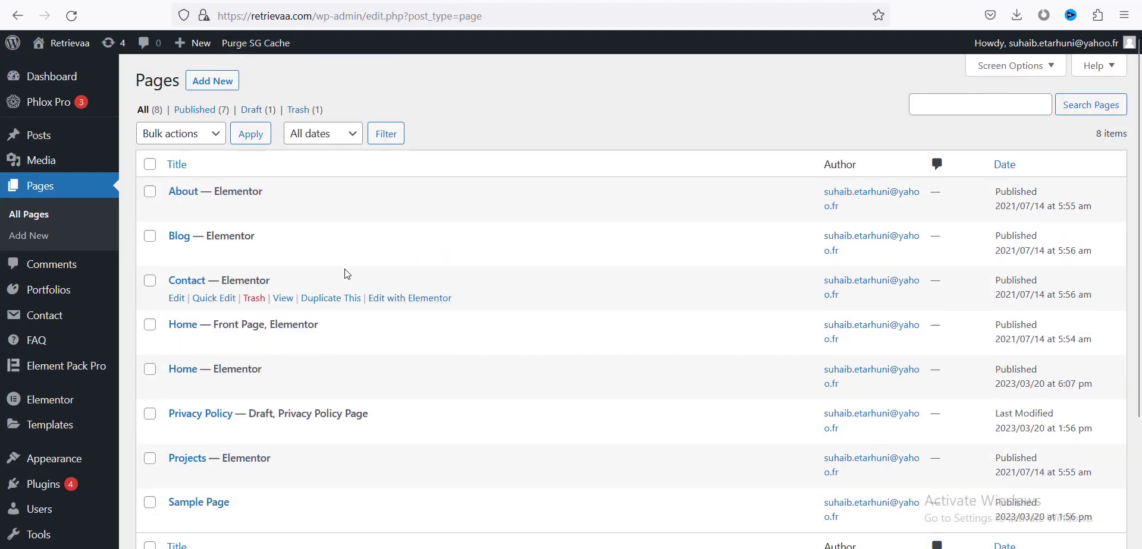
{"action": "left_click", "coordinate": [425, 5]}
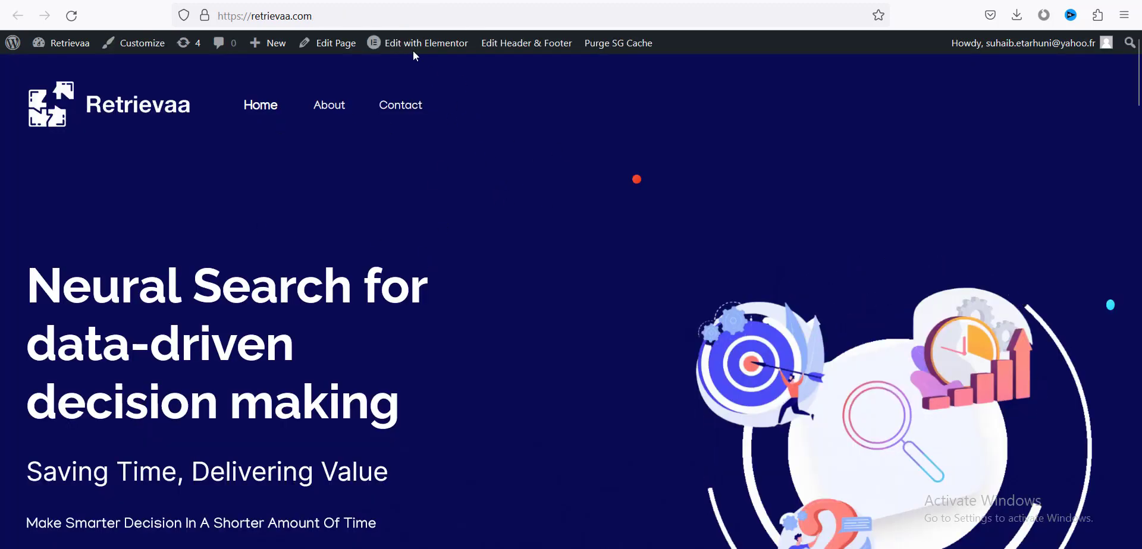
{"action": "key", "text": "ctrl+Tab"}
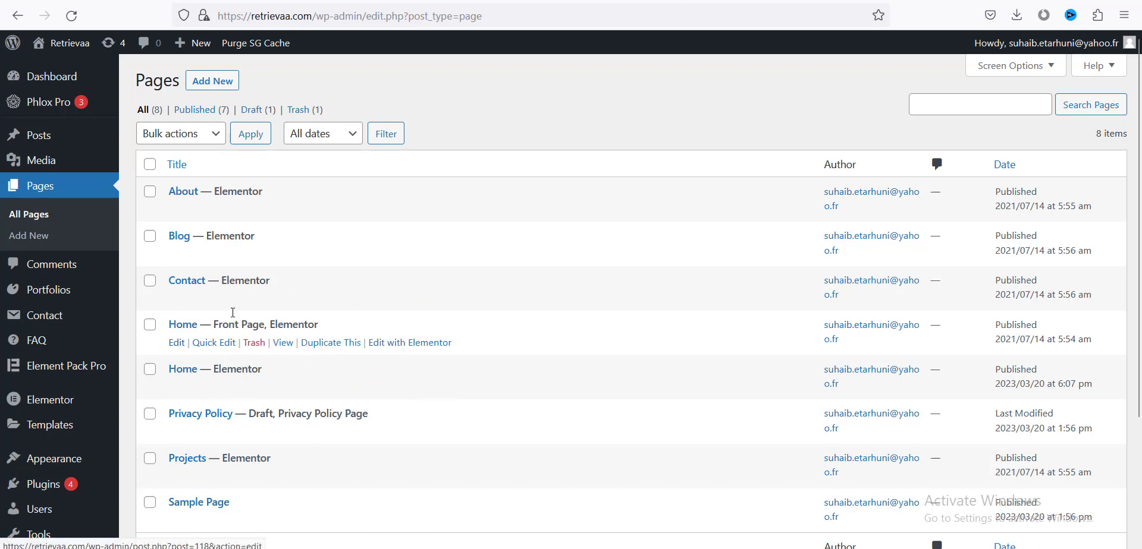
Step: Open the Home page marked as Front Page in the Elementor editor in a new tab
{"action": "right_click", "coordinate": [397, 343]}
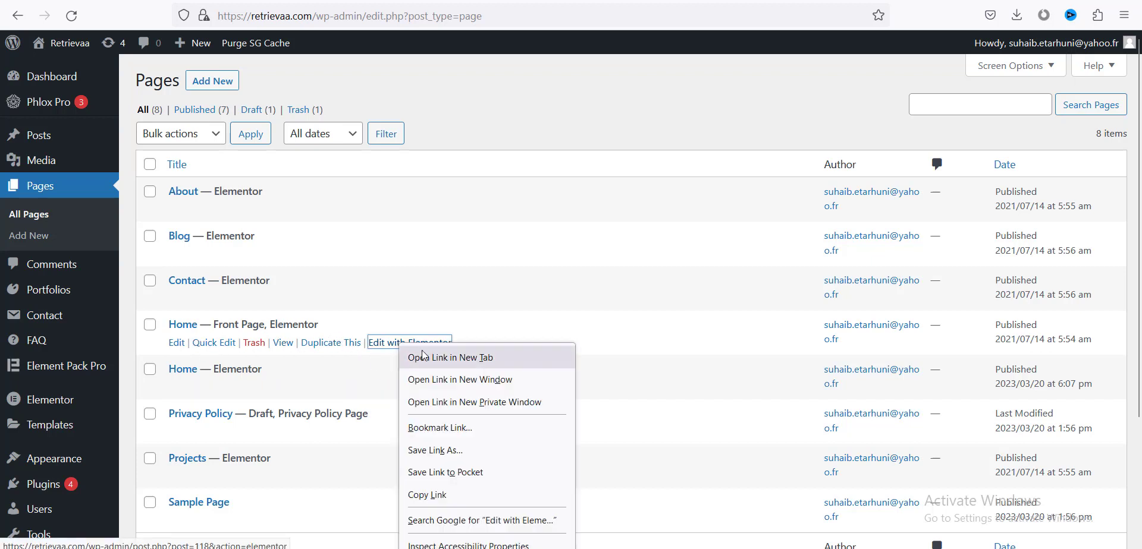
{"action": "right_click", "coordinate": [387, 348]}
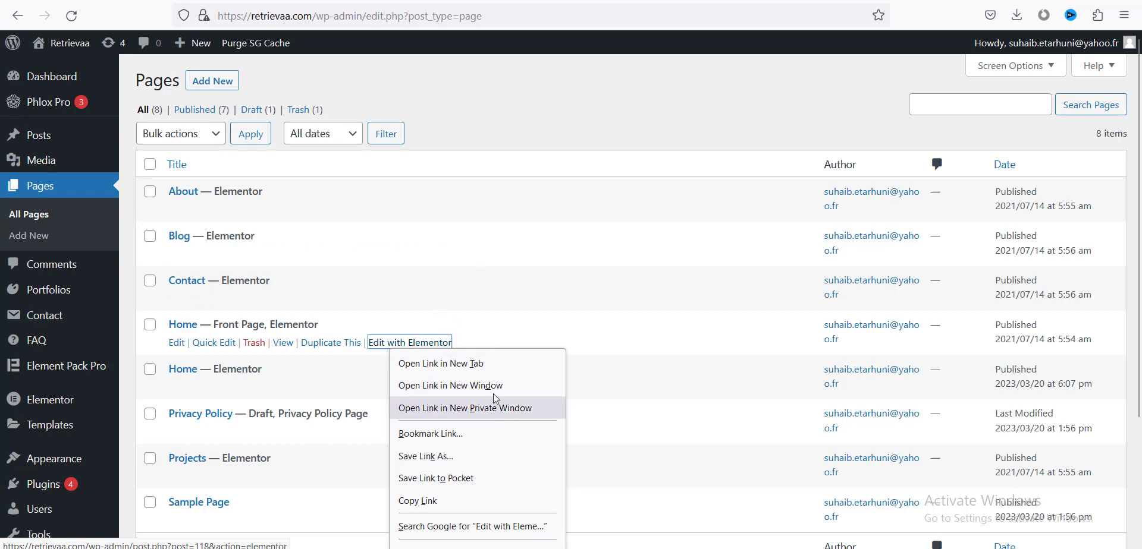
{"action": "left_click", "coordinate": [466, 369]}
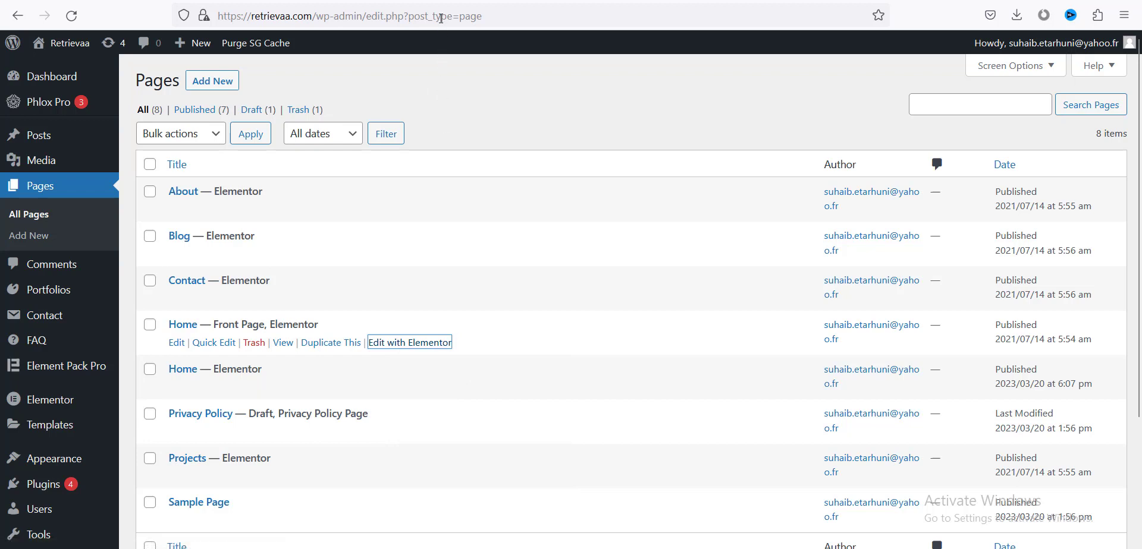
{"action": "left_click", "coordinate": [443, 1]}
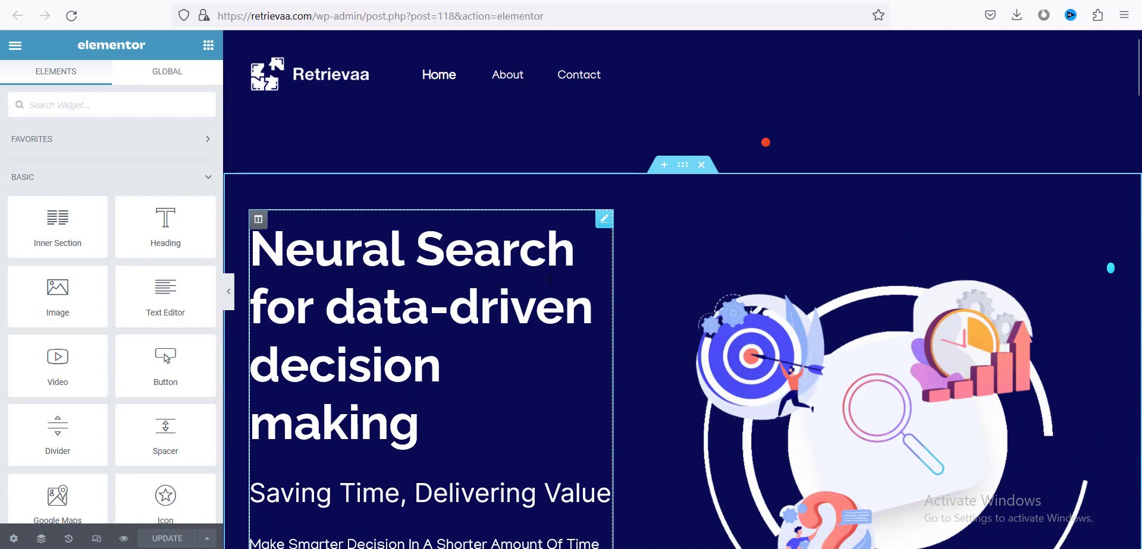
Step: Open the settings of the hero's "Neural Search for data-driven decision making" heading widget
{"action": "scroll", "coordinate": [549, 280], "scroll_direction": "down", "scroll_amount": 5}
{"action": "scroll", "coordinate": [548, 279], "scroll_direction": "down", "scroll_amount": 2}
{"action": "scroll", "coordinate": [548, 279], "scroll_direction": "up", "scroll_amount": 8}
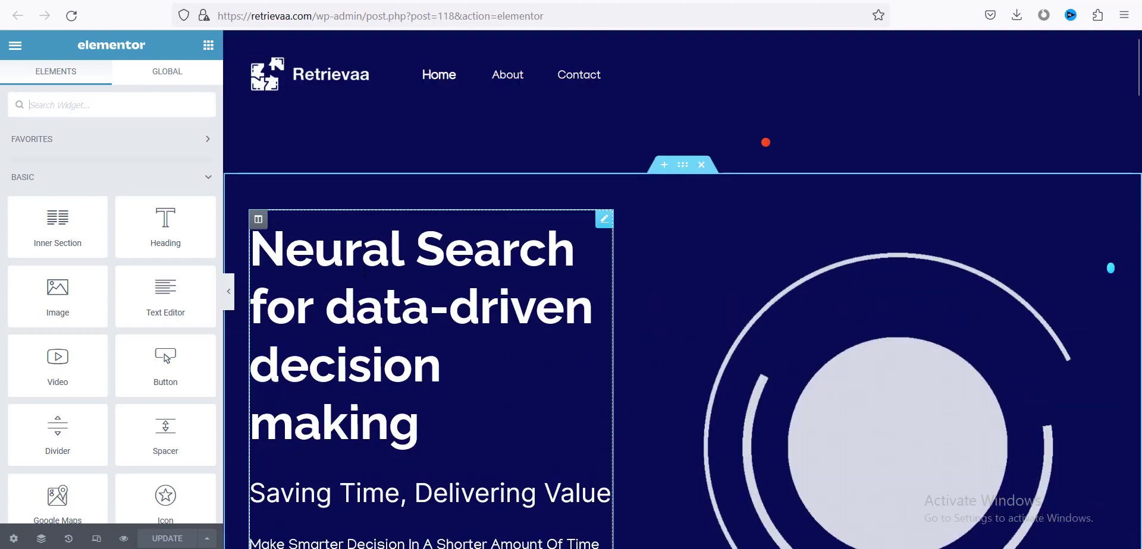
{"action": "scroll", "coordinate": [328, 301], "scroll_direction": "down", "scroll_amount": 2}
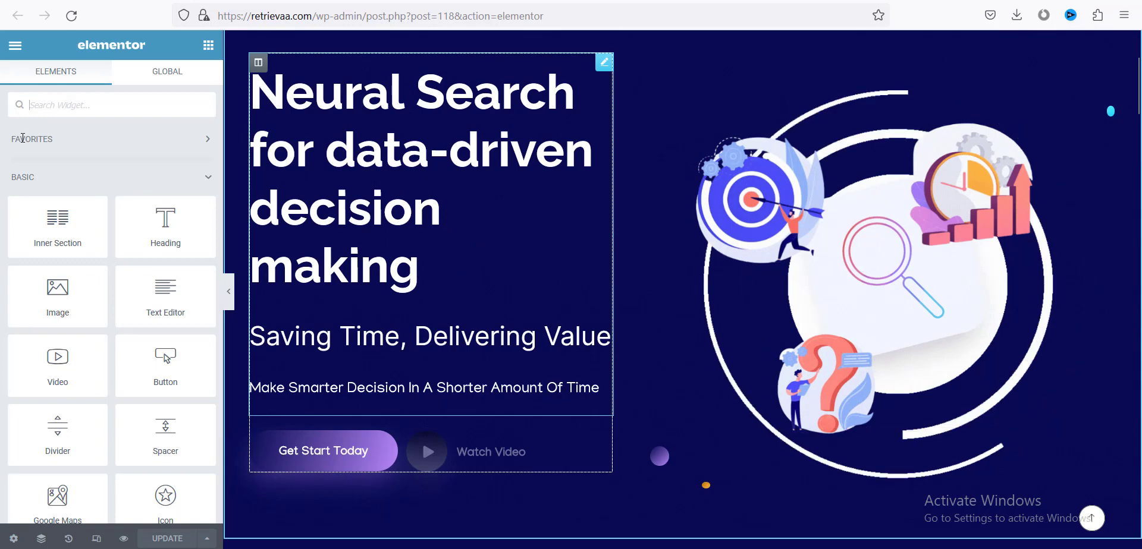
{"action": "scroll", "coordinate": [360, 202], "scroll_direction": "up", "scroll_amount": 3}
{"action": "left_click", "coordinate": [361, 202]}
{"action": "scroll", "coordinate": [361, 203], "scroll_direction": "down", "scroll_amount": 4}
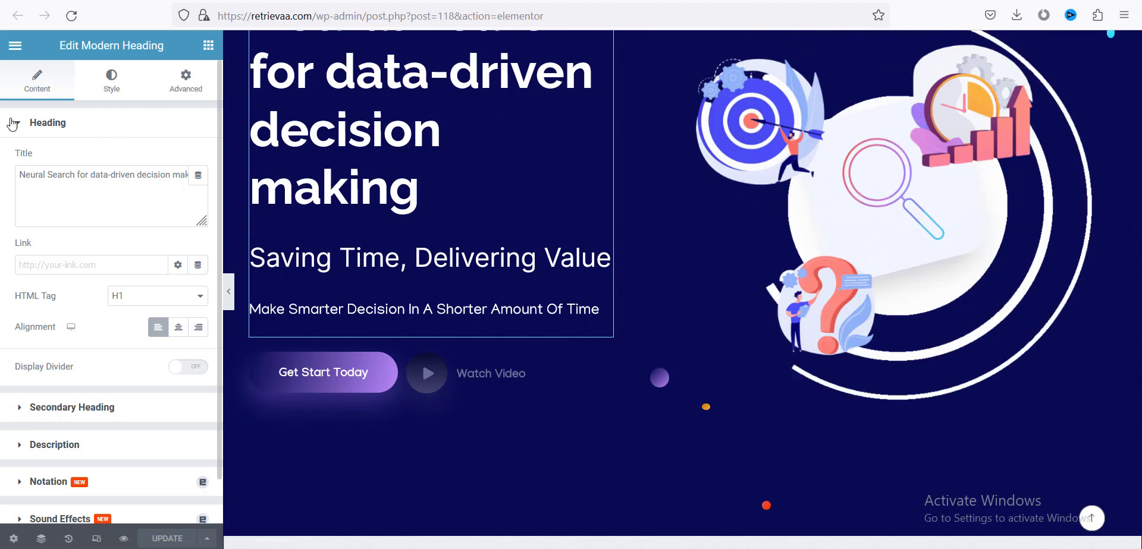
{"action": "scroll", "coordinate": [417, 238], "scroll_direction": "up", "scroll_amount": 2}
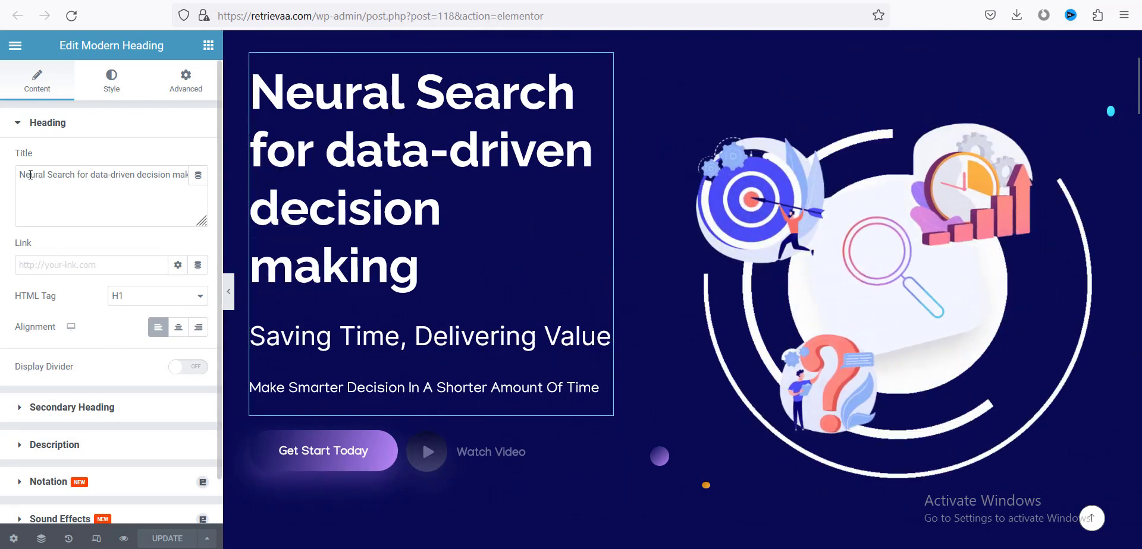
Step: Try adding "sfd" to the end of the hero heading's title, and remove it again
{"action": "double_click", "coordinate": [32, 175]}
{"action": "key", "text": "ctrl+a"}
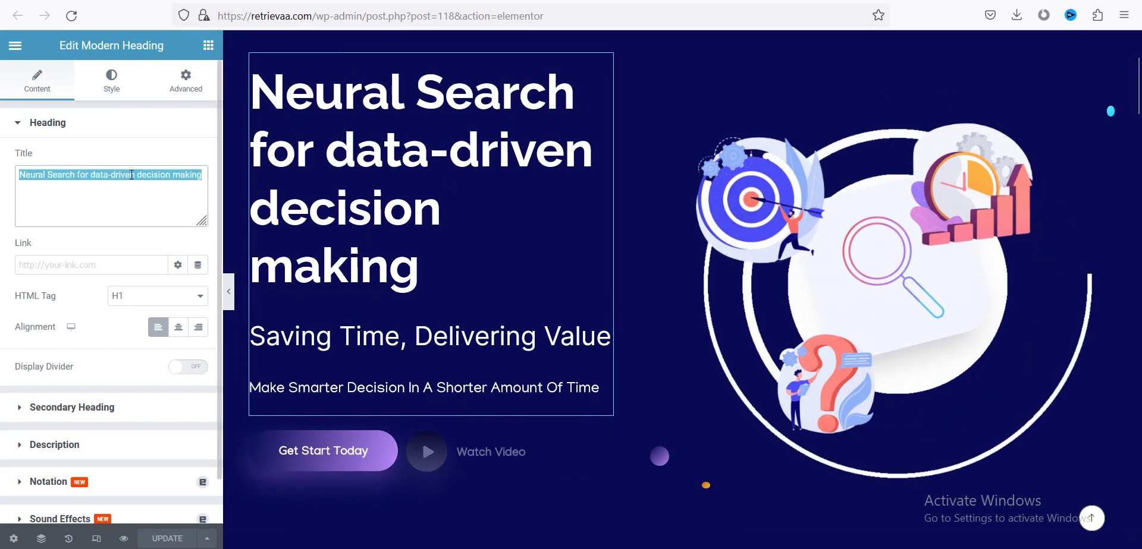
{"action": "left_click", "coordinate": [212, 177]}
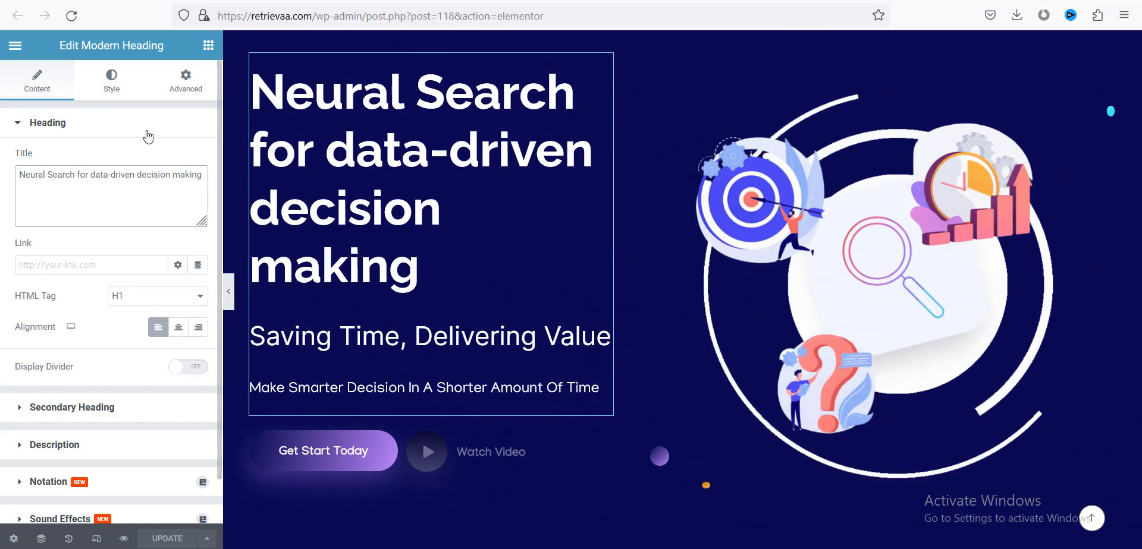
{"action": "type", "text": "sfd"}
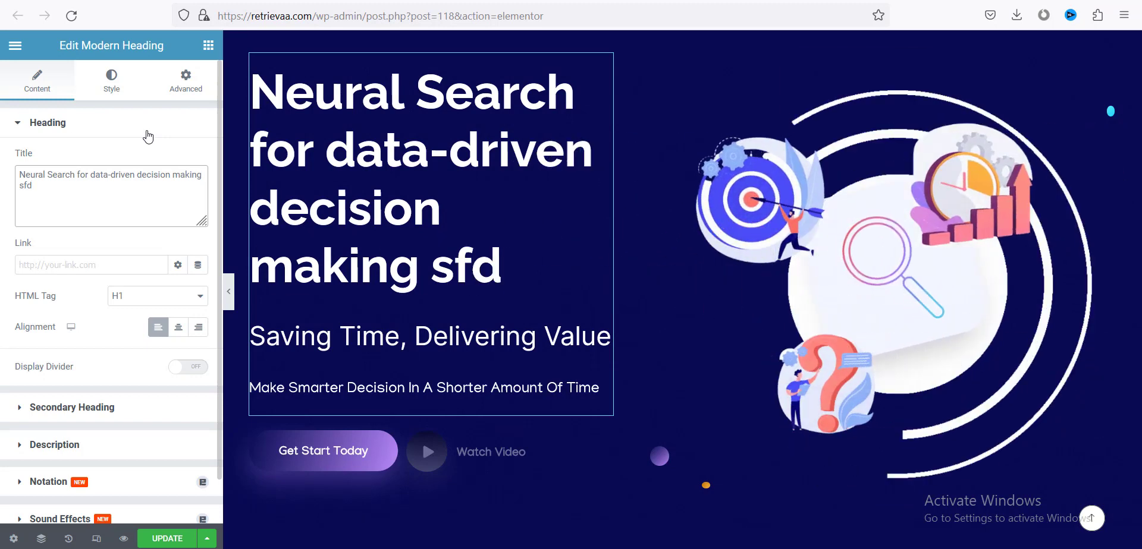
{"action": "key", "text": "BackSpace"}
{"action": "key", "text": "BackSpace"}
{"action": "key", "text": "BackSpace"}
{"action": "key", "text": "BackSpace"}
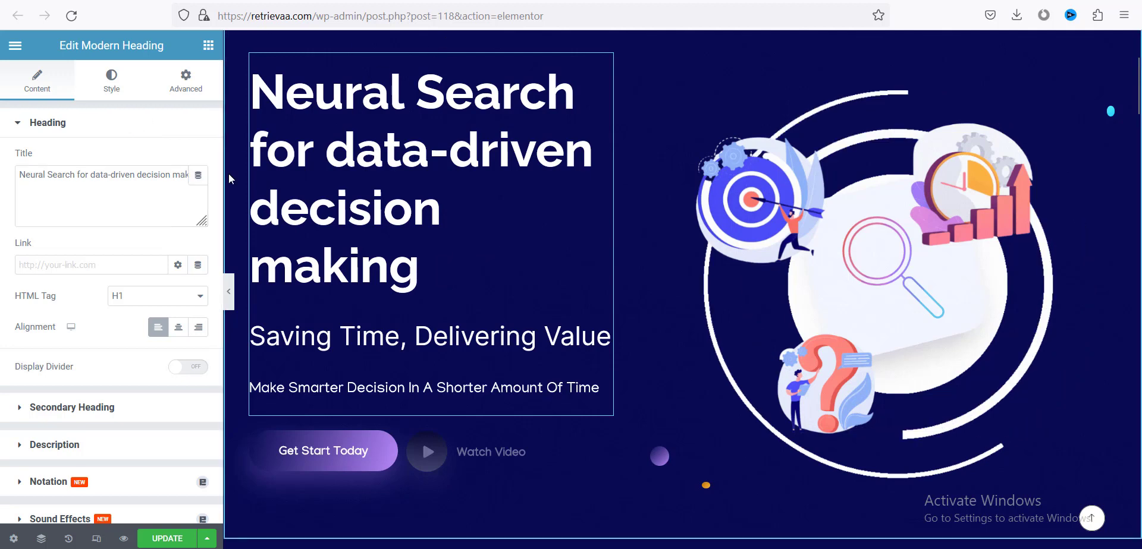
{"action": "right_click", "coordinate": [443, 39]}
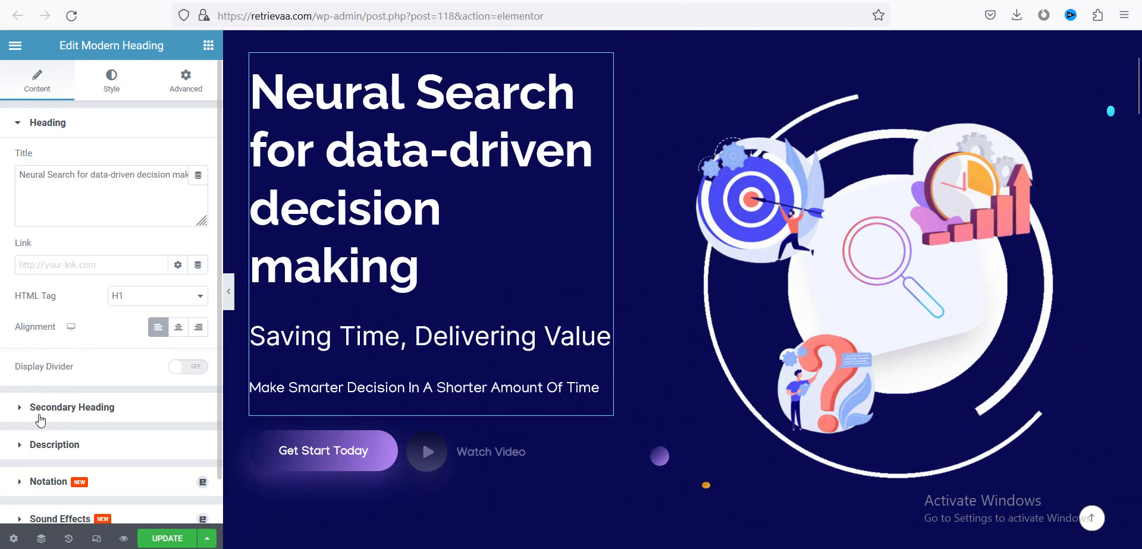
Step: Show the hero heading's secondary heading and description settings, and select the whole description text
{"action": "left_click", "coordinate": [73, 410]}
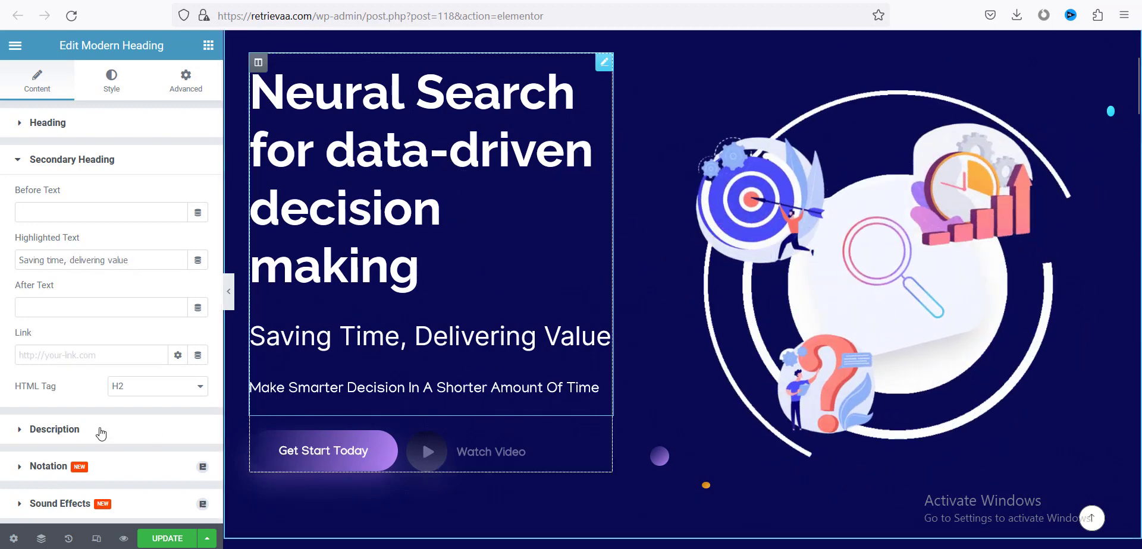
{"action": "left_click", "coordinate": [48, 430]}
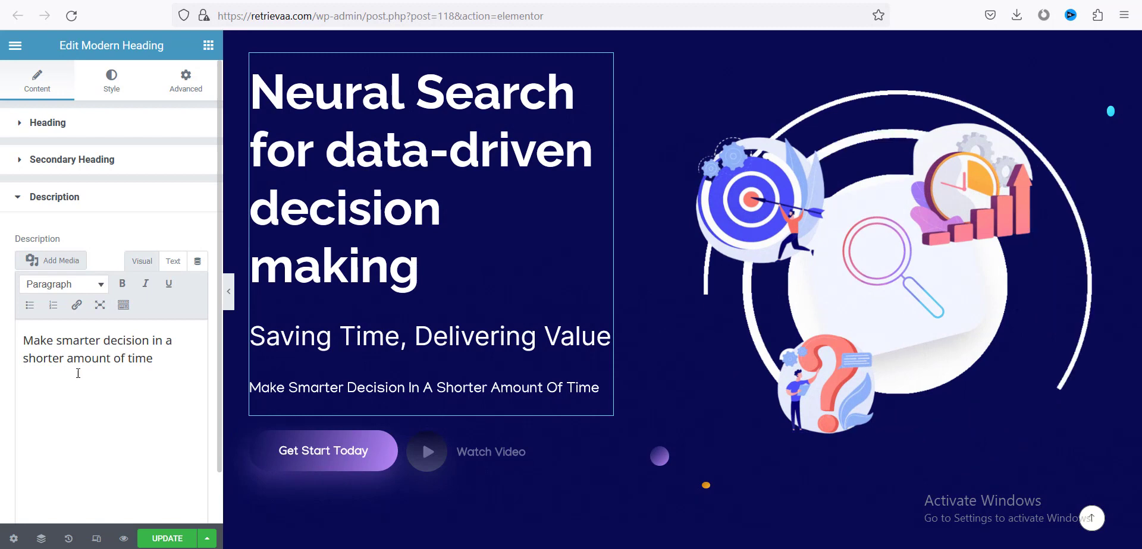
{"action": "left_click_drag", "start_coordinate": [158, 360], "coordinate": [7, 331]}
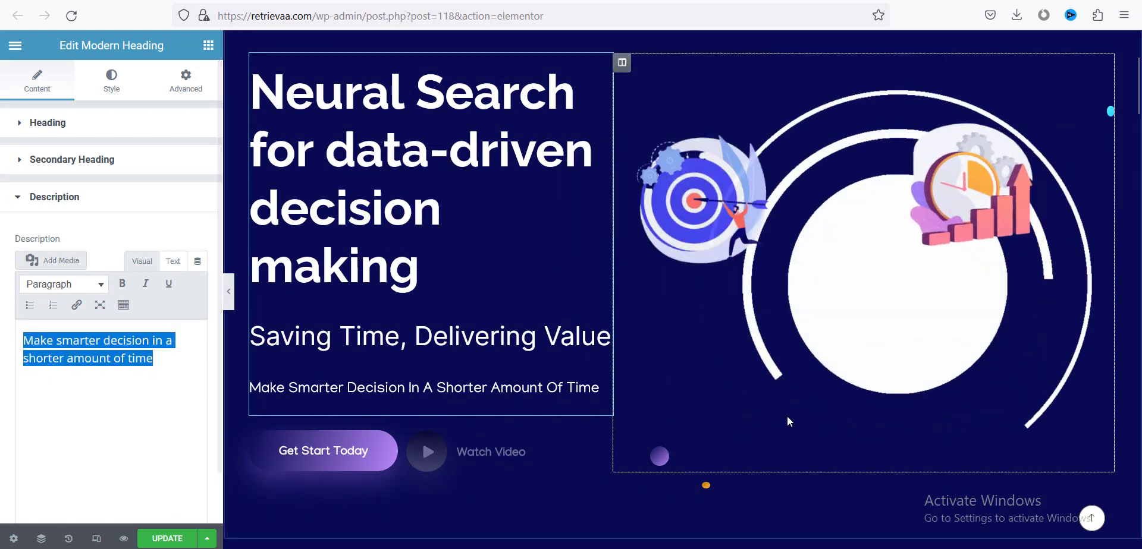
Step: Open the hero section's settings and examine its background style and its layout options, including the content width choices
{"action": "scroll", "coordinate": [786, 416], "scroll_direction": "up", "scroll_amount": 1}
{"action": "scroll", "coordinate": [786, 416], "scroll_direction": "up", "scroll_amount": 2}
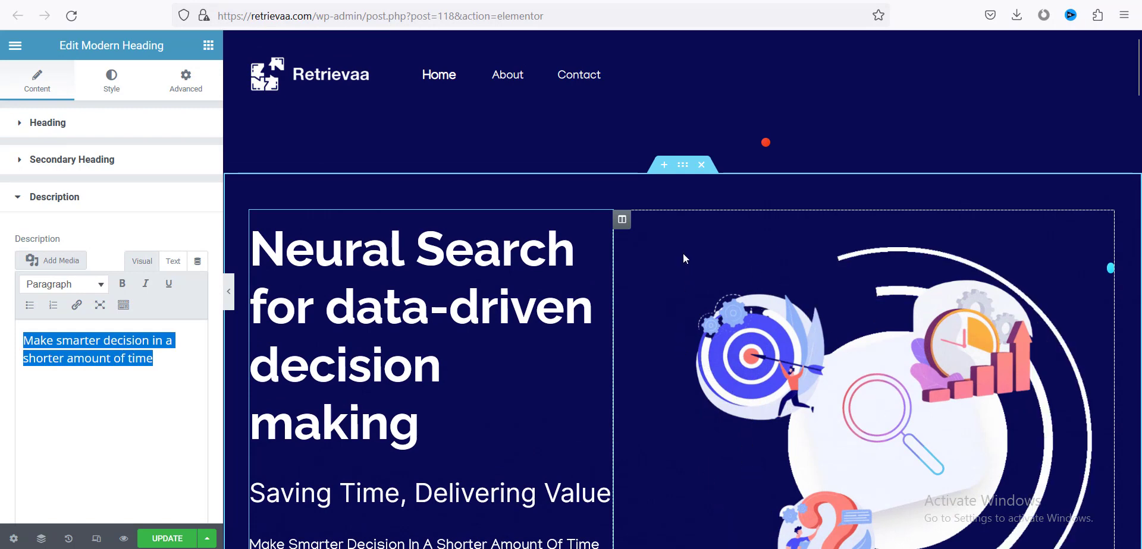
{"action": "left_click", "coordinate": [682, 167]}
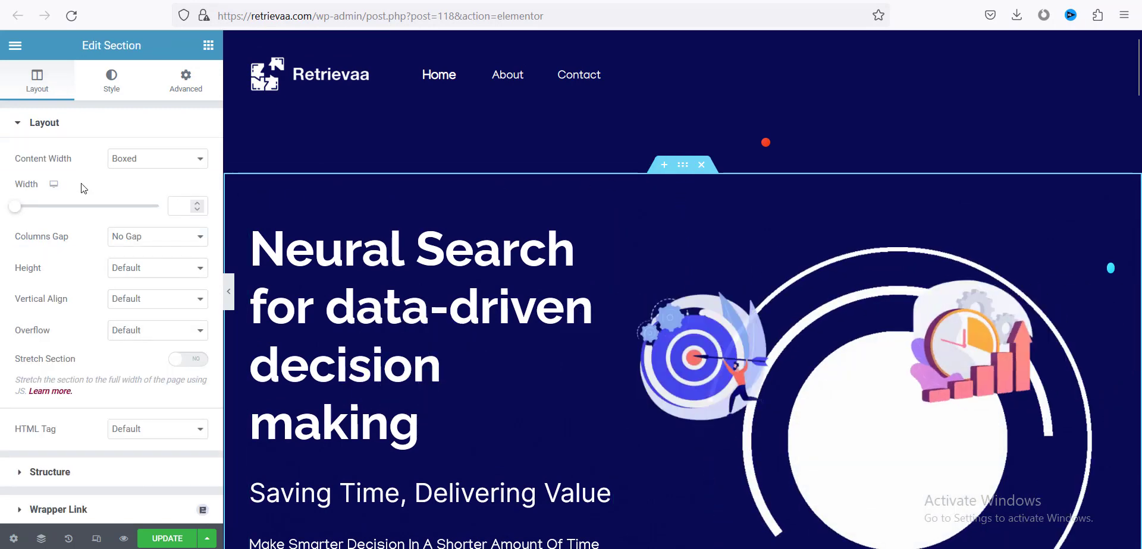
{"action": "left_click", "coordinate": [110, 83]}
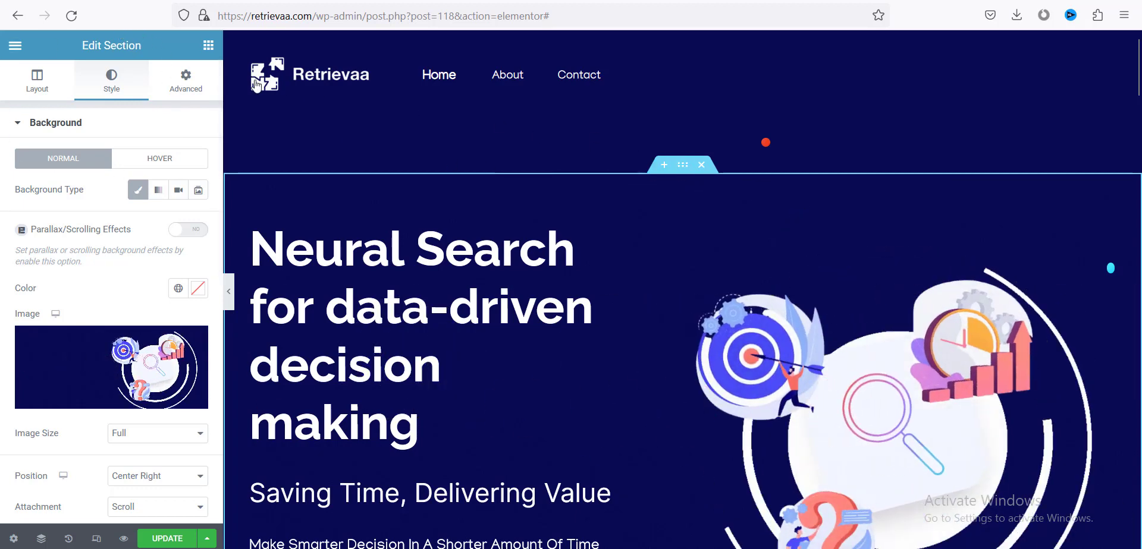
{"action": "left_click", "coordinate": [33, 96]}
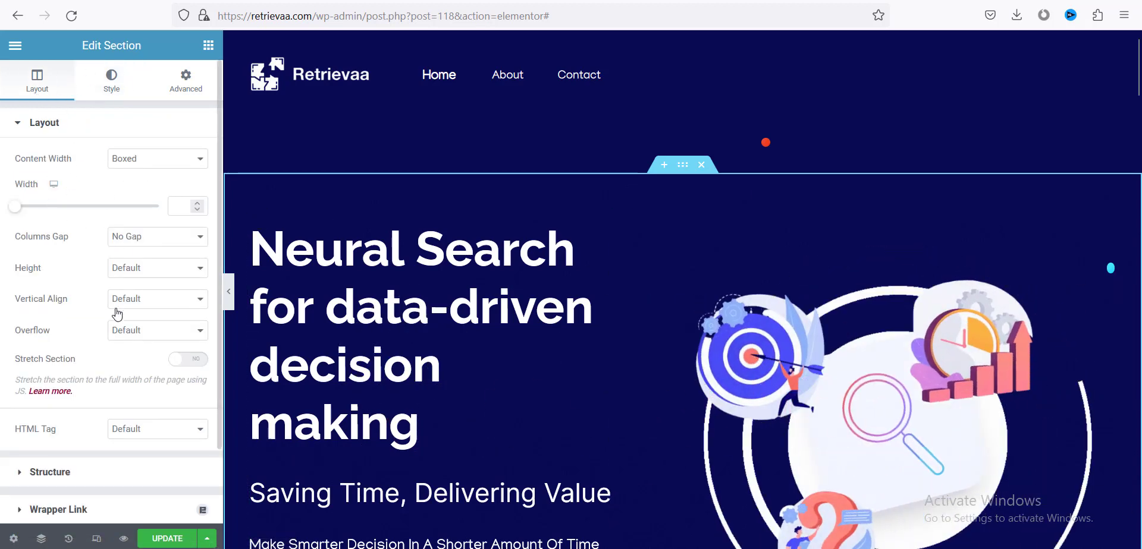
{"action": "left_click", "coordinate": [144, 172]}
{"action": "left_click", "coordinate": [142, 169]}
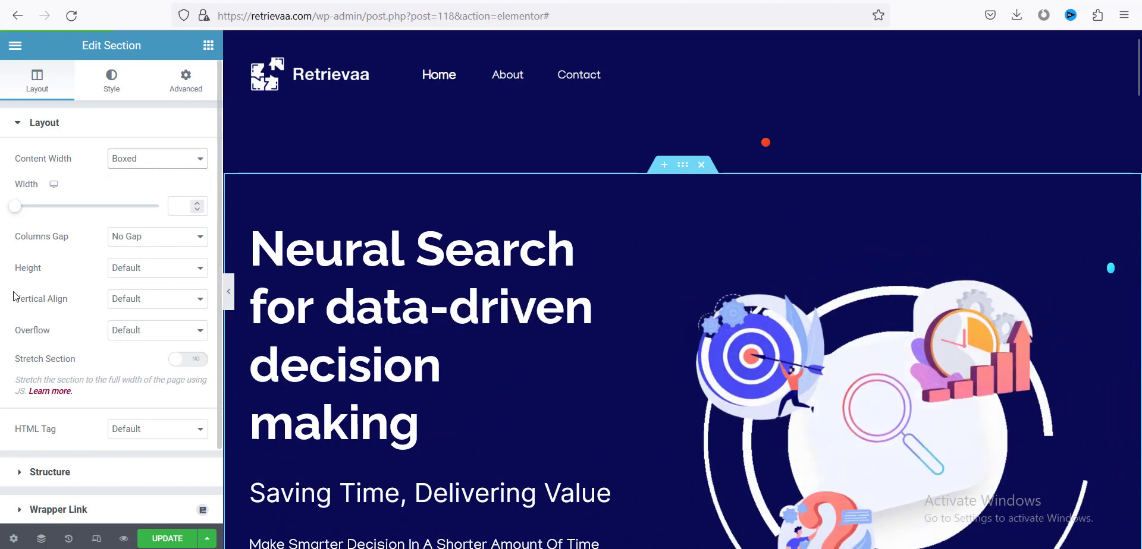
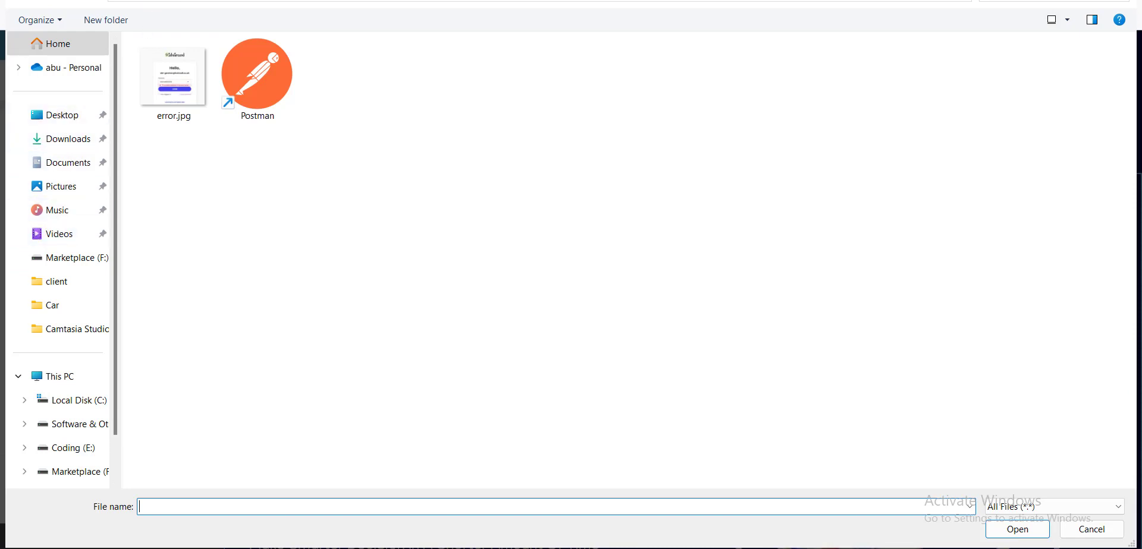
Step: Upload error.jpg from the computer to the media library, and close the media window without inserting it as the section background
{"action": "left_click_drag", "start_coordinate": [89, 474], "coordinate": [91, 499]}
{"action": "left_click", "coordinate": [177, 102]}
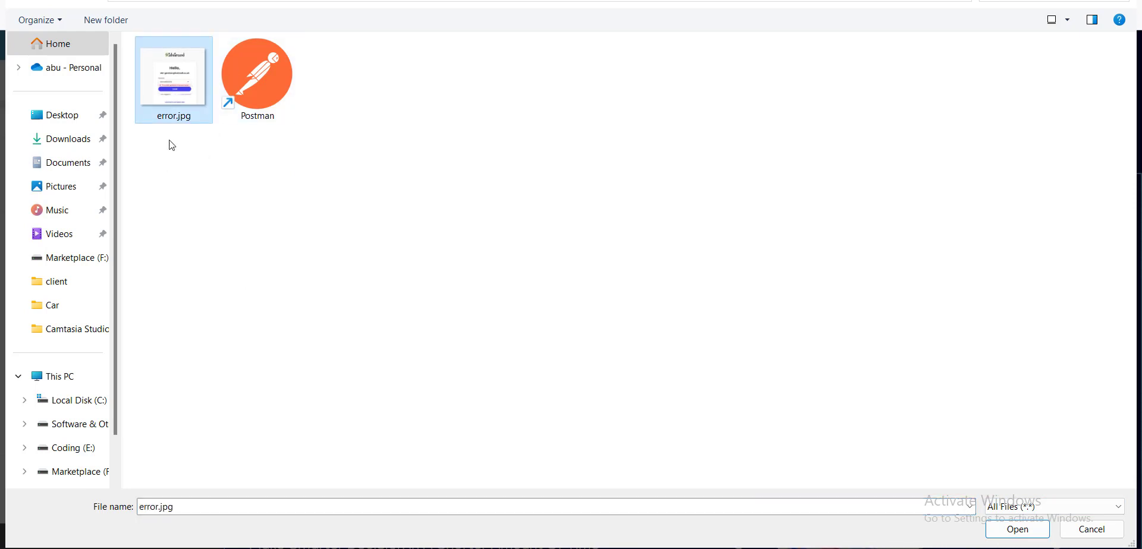
{"action": "left_click", "coordinate": [1031, 537]}
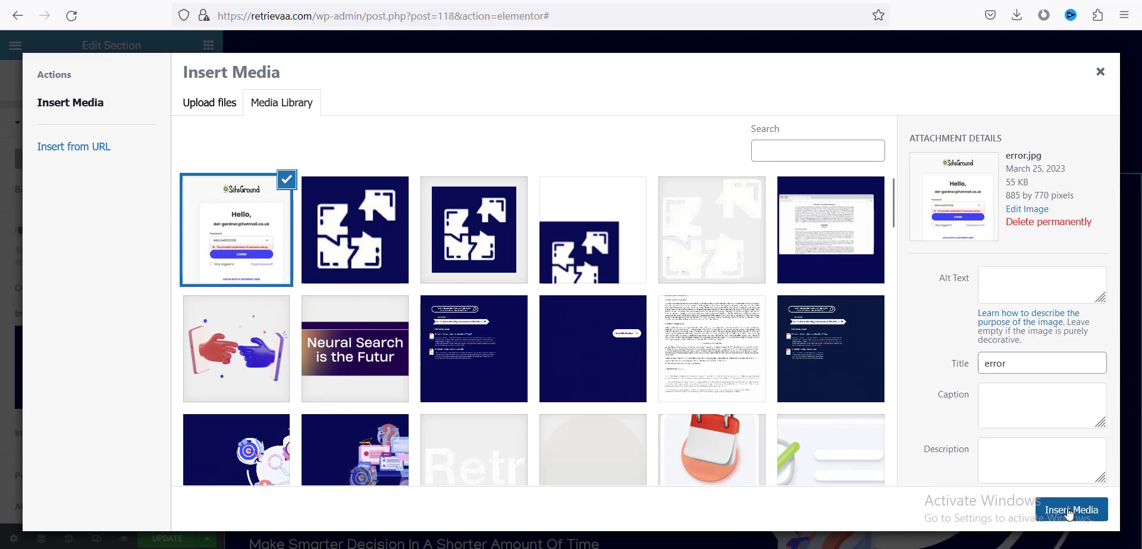
{"action": "left_click", "coordinate": [1100, 72]}
{"action": "mouse_move", "coordinate": [95, 354]}
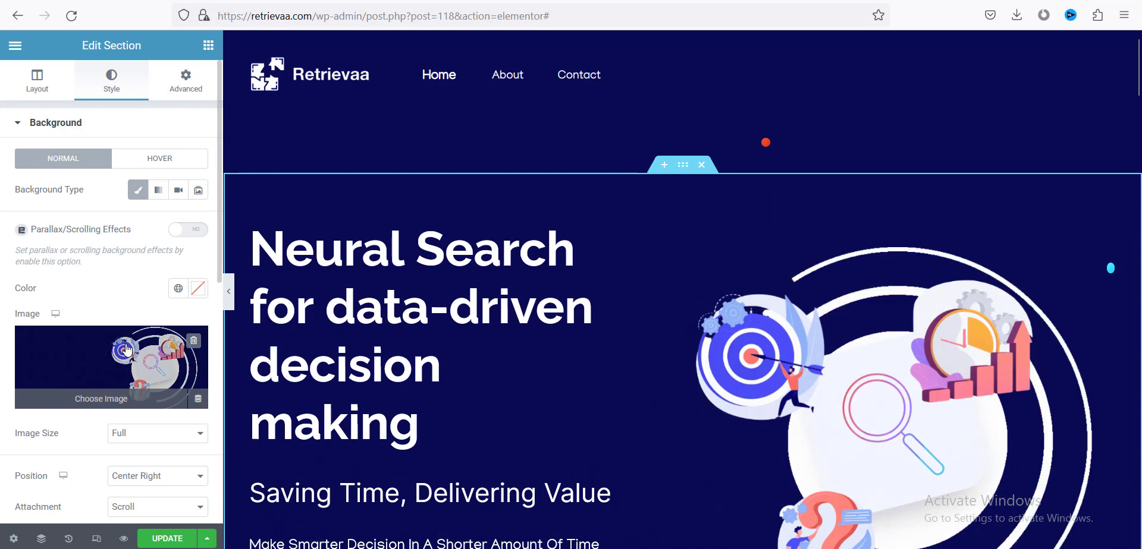
Step: Examine the image size and position options of the hero section's background image, keeping Full and Center Right
{"action": "scroll", "coordinate": [126, 349], "scroll_direction": "down", "scroll_amount": 4}
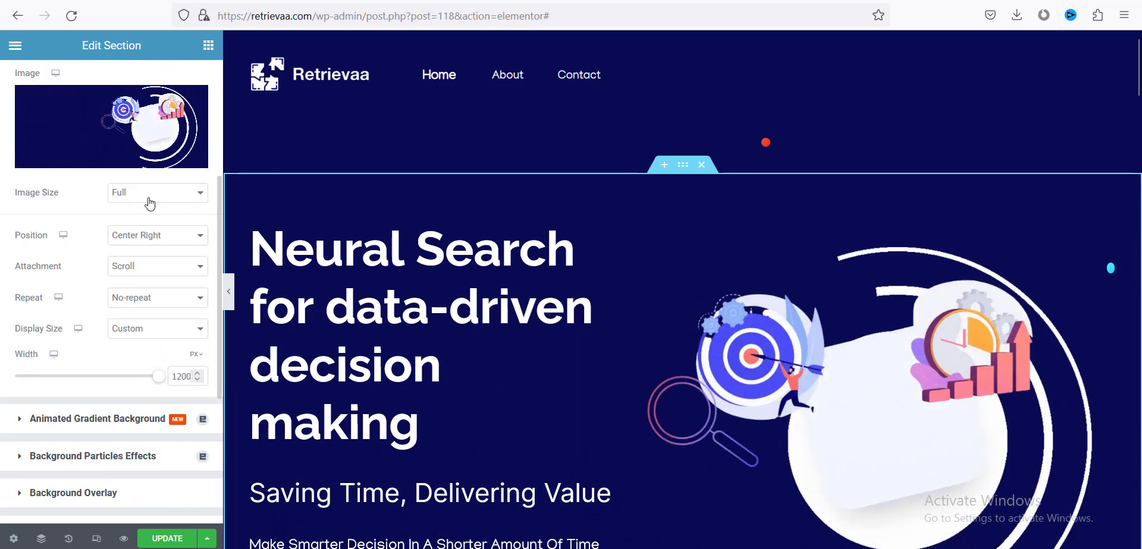
{"action": "left_click", "coordinate": [158, 197]}
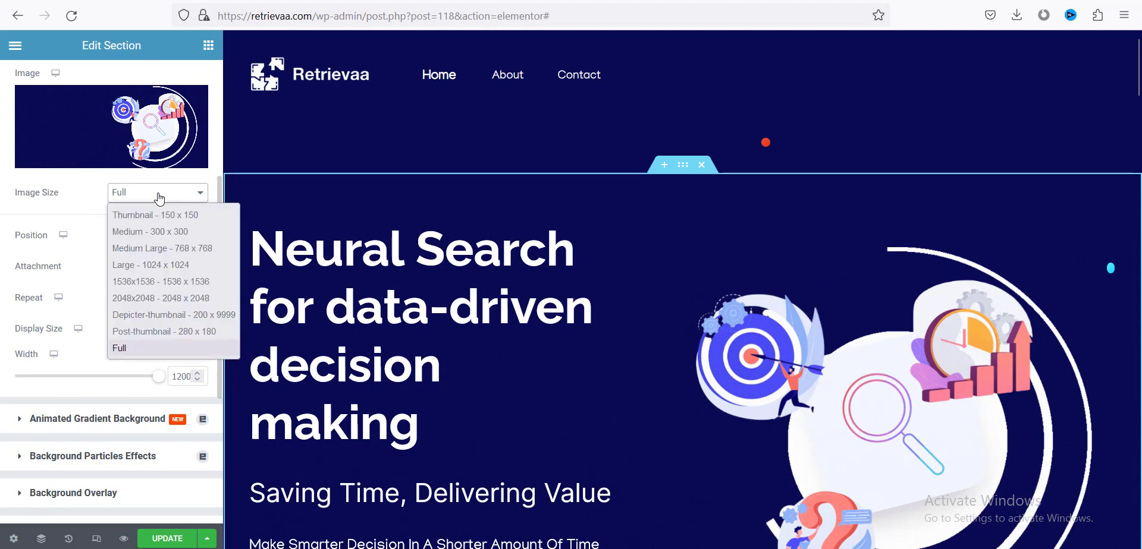
{"action": "left_click", "coordinate": [158, 197]}
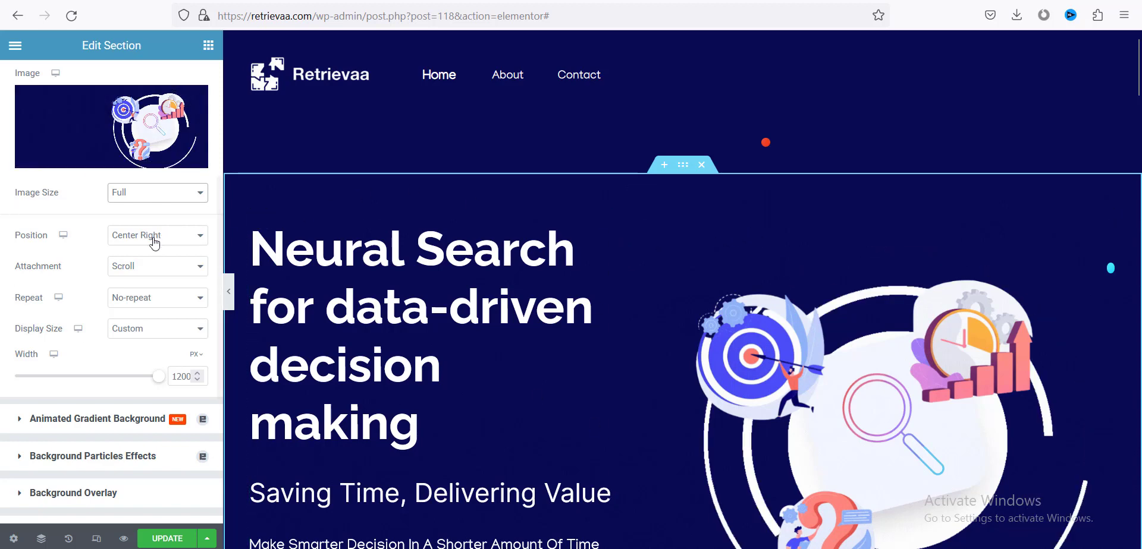
{"action": "mouse_move", "coordinate": [89, 125]}
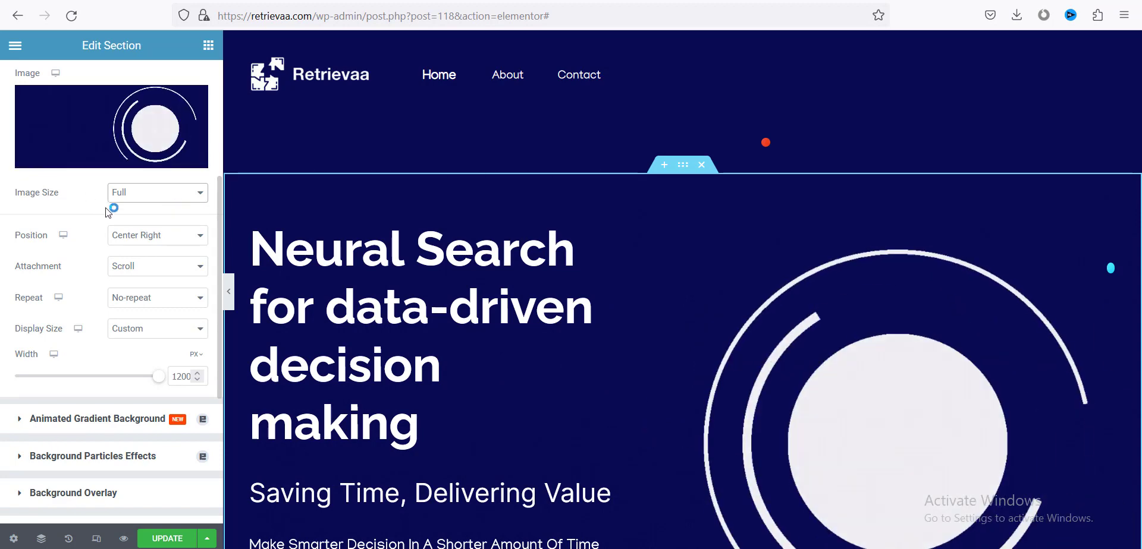
{"action": "left_click", "coordinate": [154, 237]}
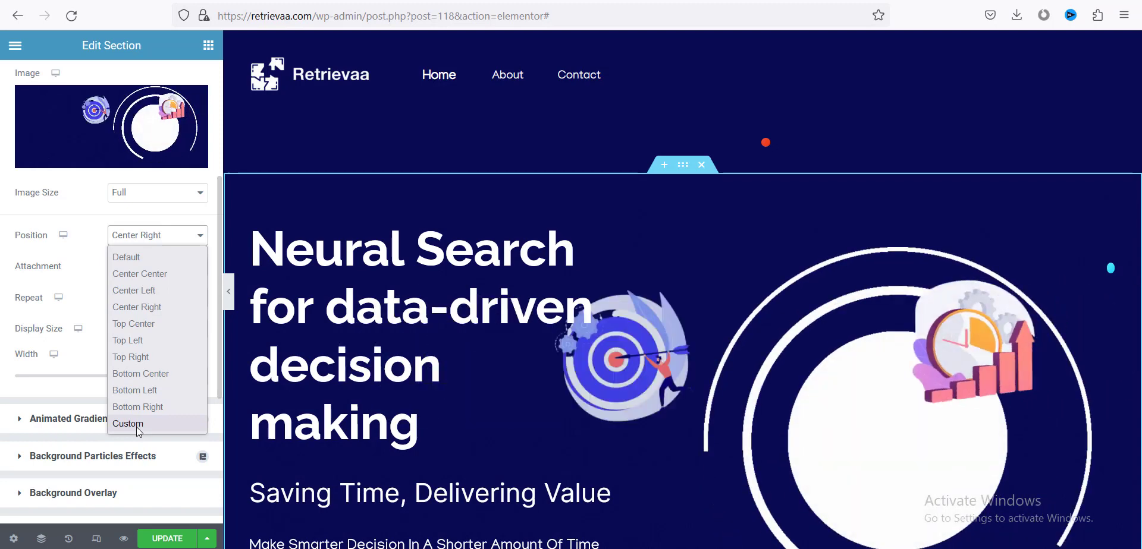
{"action": "left_click", "coordinate": [148, 238]}
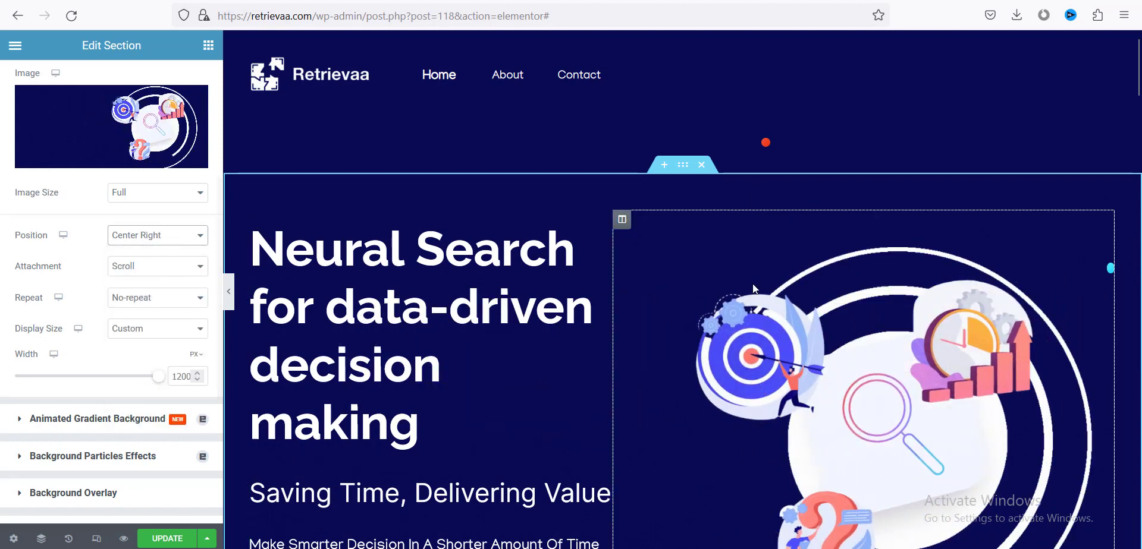
Step: Examine the attachment, repeat and display size options of the hero section's background image without changing them
{"action": "left_click", "coordinate": [139, 275]}
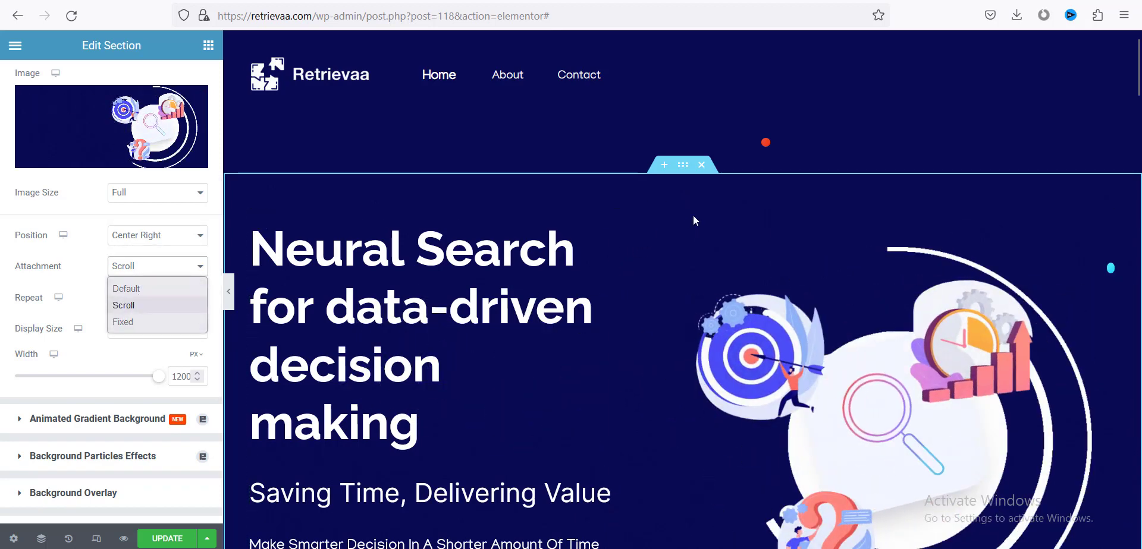
{"action": "left_click", "coordinate": [84, 273]}
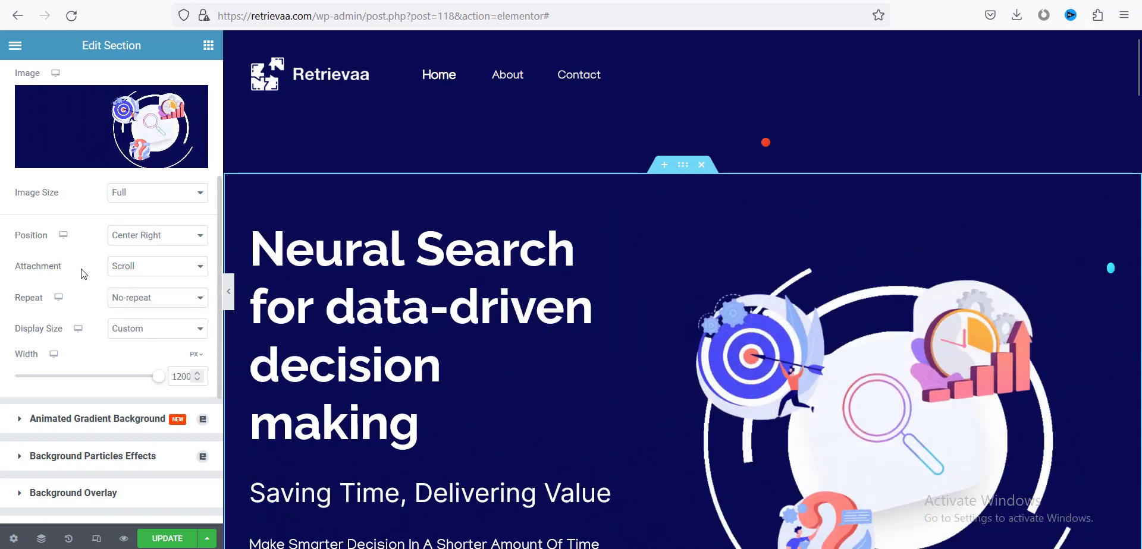
{"action": "left_click", "coordinate": [150, 301]}
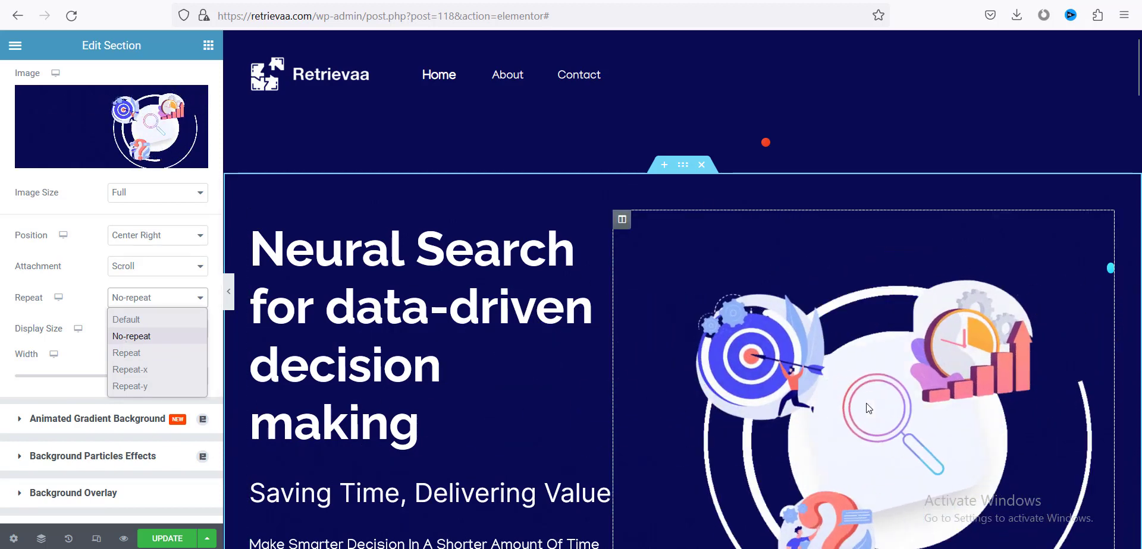
{"action": "left_click", "coordinate": [119, 336]}
{"action": "left_click", "coordinate": [173, 337]}
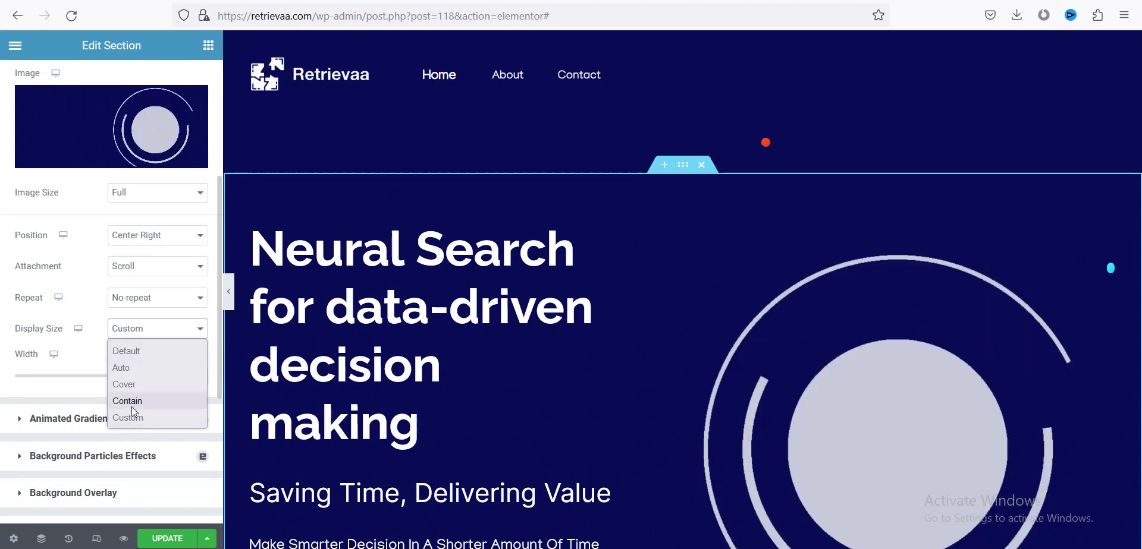
{"action": "left_click", "coordinate": [2, 364]}
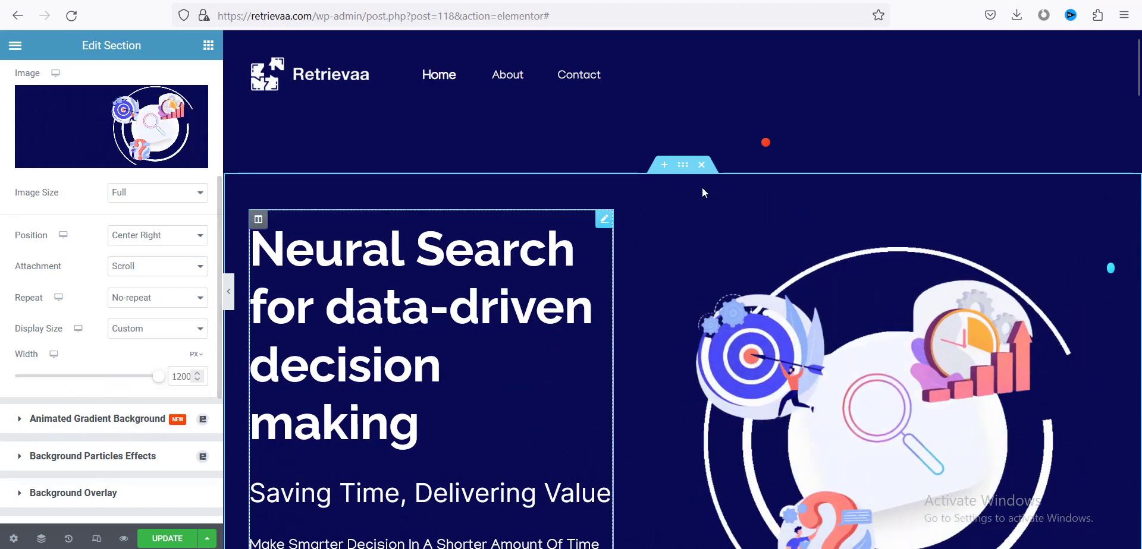
Step: Open the "Saving Time Delivering Value" info box and view its image in the media library, closing the library without replacing the image
{"action": "scroll", "coordinate": [585, 323], "scroll_direction": "down", "scroll_amount": 5}
{"action": "scroll", "coordinate": [585, 323], "scroll_direction": "up", "scroll_amount": 3}
{"action": "scroll", "coordinate": [585, 322], "scroll_direction": "up", "scroll_amount": 2}
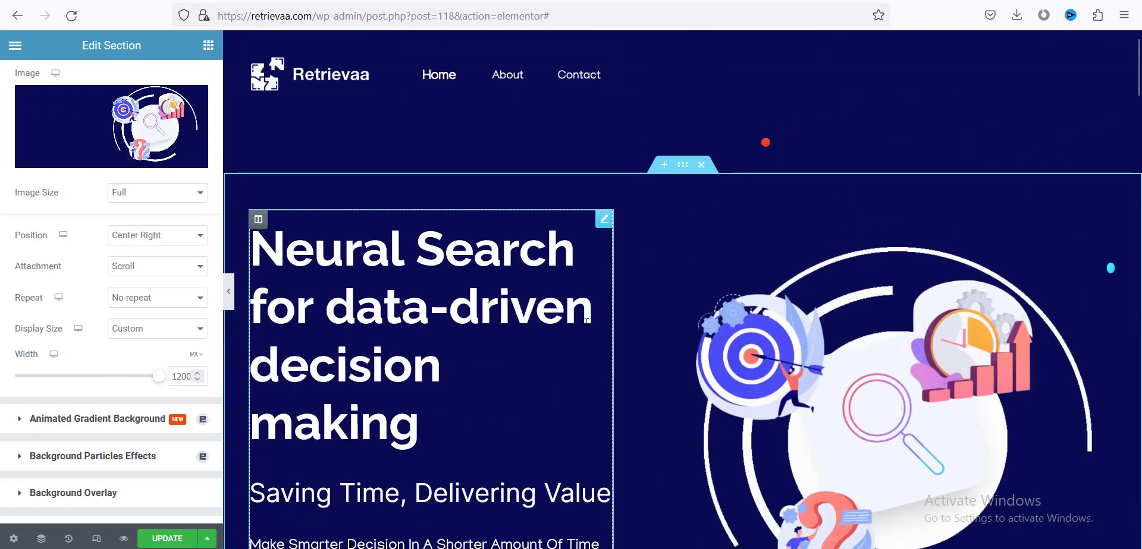
{"action": "scroll", "coordinate": [698, 290], "scroll_direction": "down", "scroll_amount": 5}
{"action": "scroll", "coordinate": [697, 290], "scroll_direction": "down", "scroll_amount": 5}
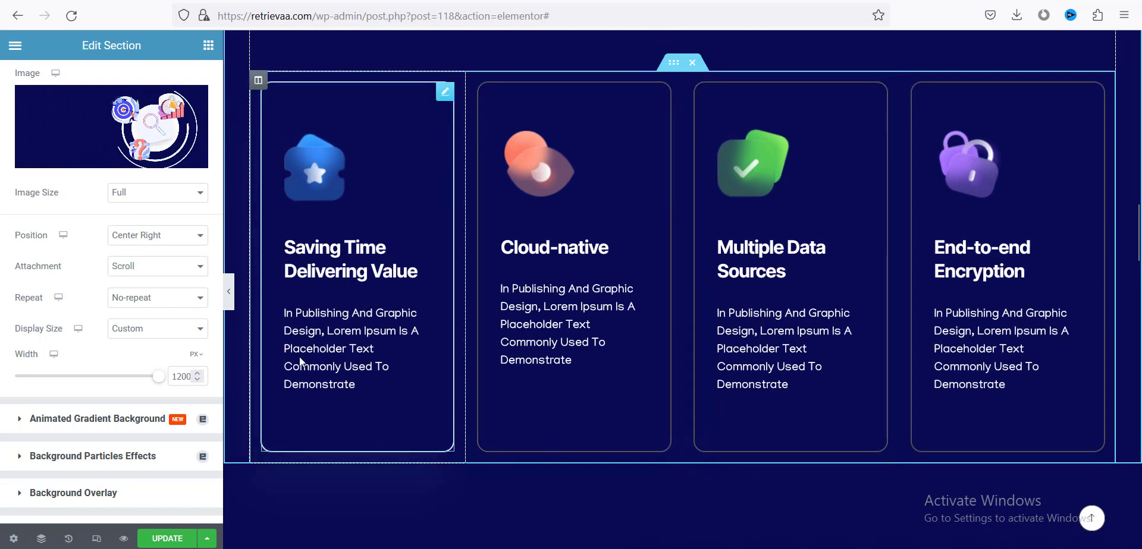
{"action": "left_click", "coordinate": [311, 290]}
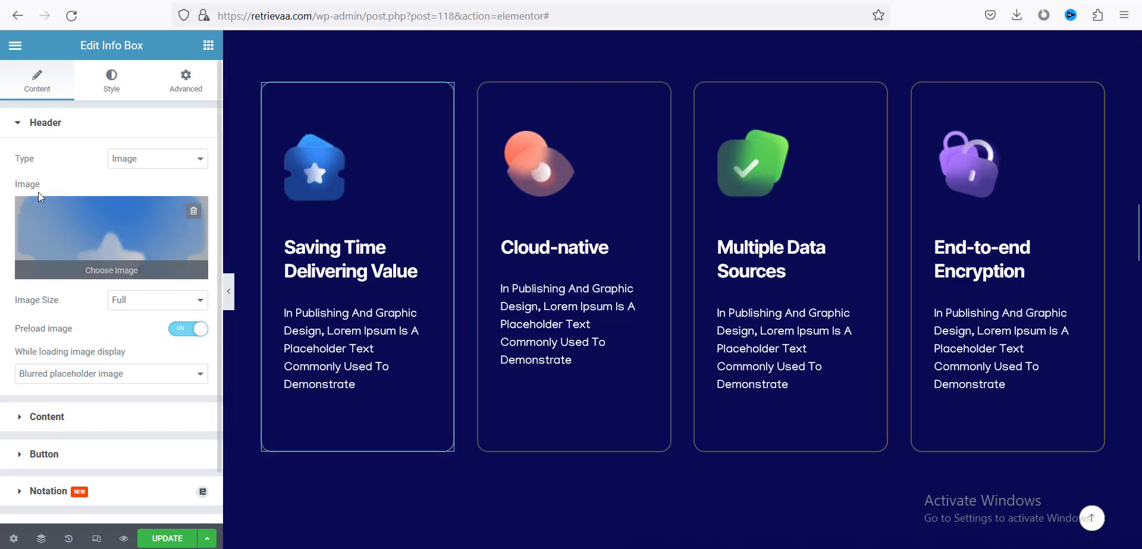
{"action": "left_click", "coordinate": [131, 239]}
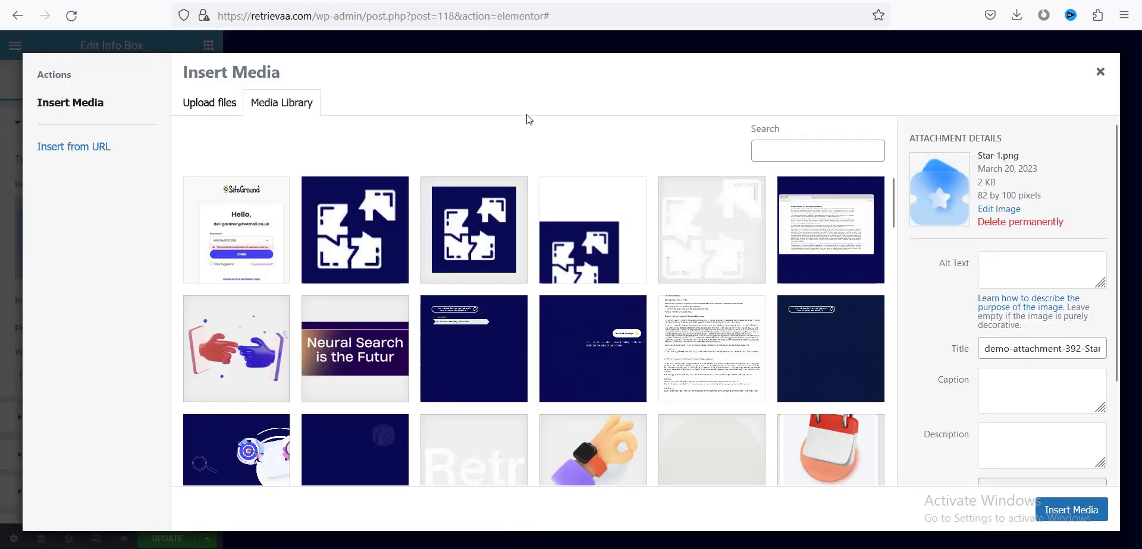
{"action": "left_click", "coordinate": [1100, 72]}
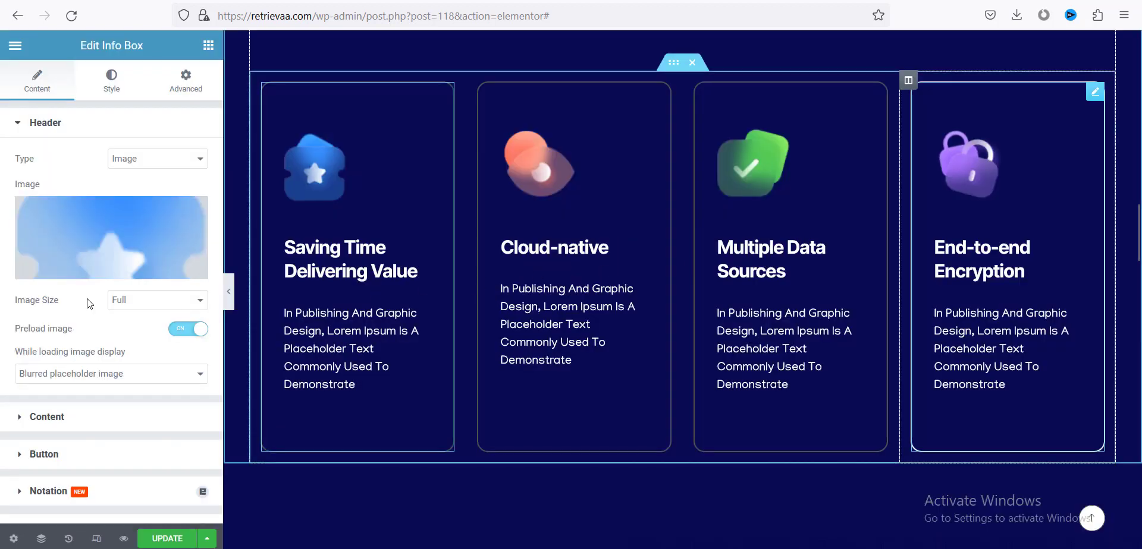
Step: Show the first info box's content settings with its whole description selected, and open the Cloud-native and End-to-end Encryption info boxes
{"action": "left_click", "coordinate": [48, 417]}
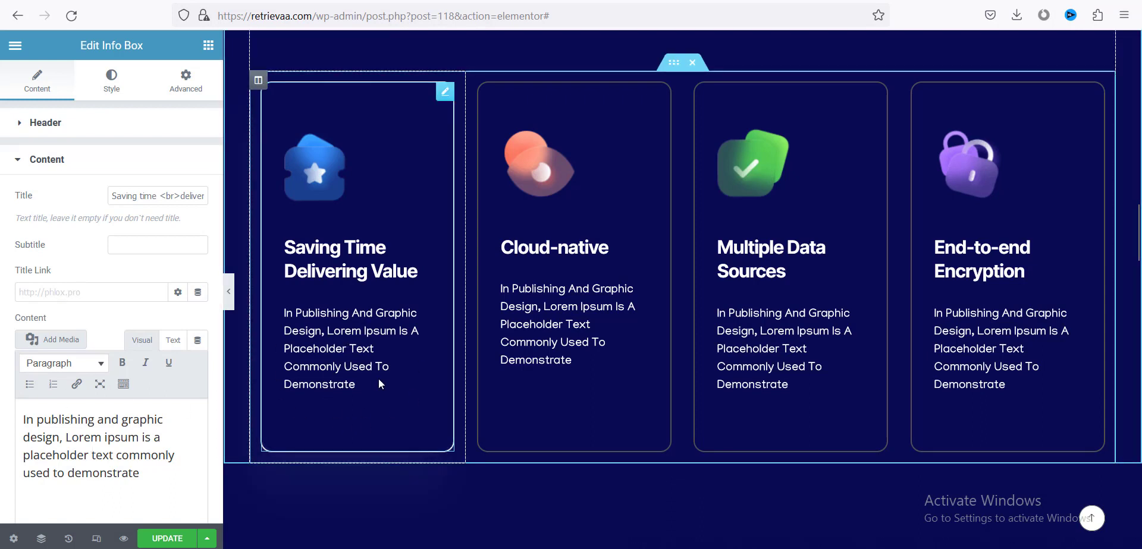
{"action": "triple_click", "coordinate": [124, 422]}
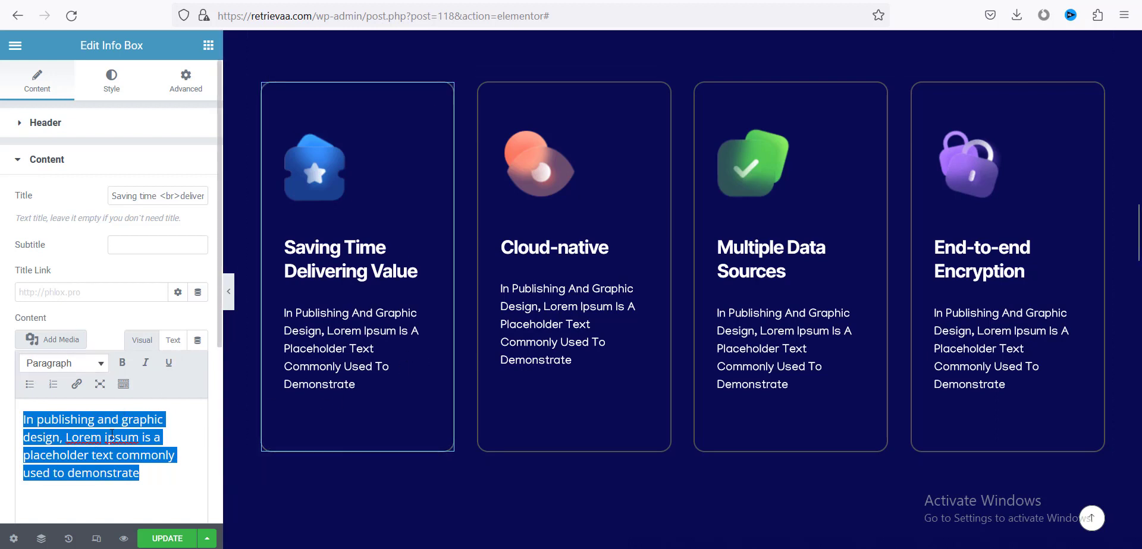
{"action": "left_click", "coordinate": [617, 249]}
{"action": "left_click", "coordinate": [1005, 256]}
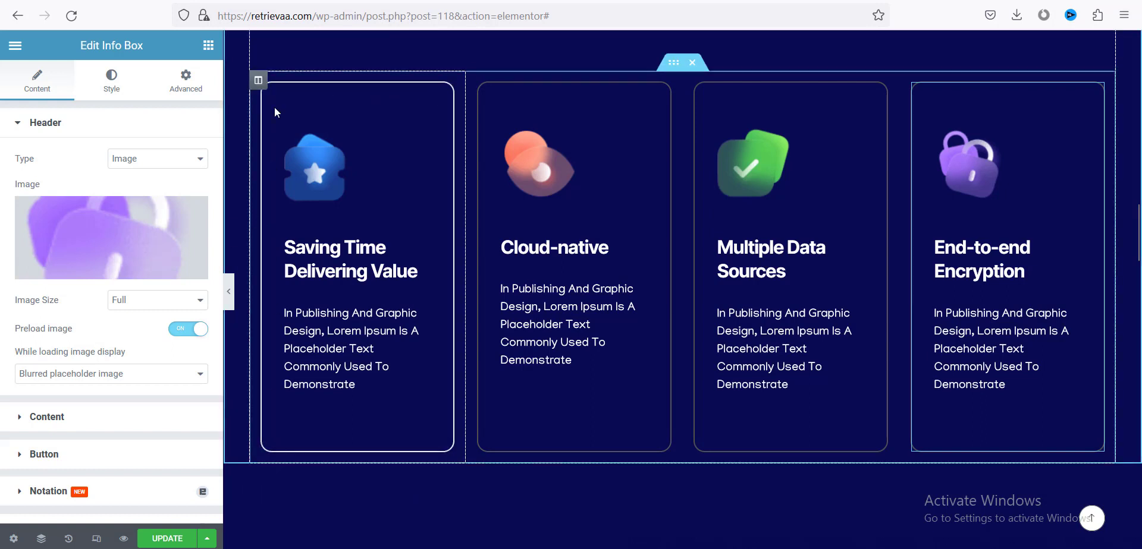
Step: Open the first info box column's border style, try changing its border radius, and show the hover border settings
{"action": "left_click", "coordinate": [258, 81]}
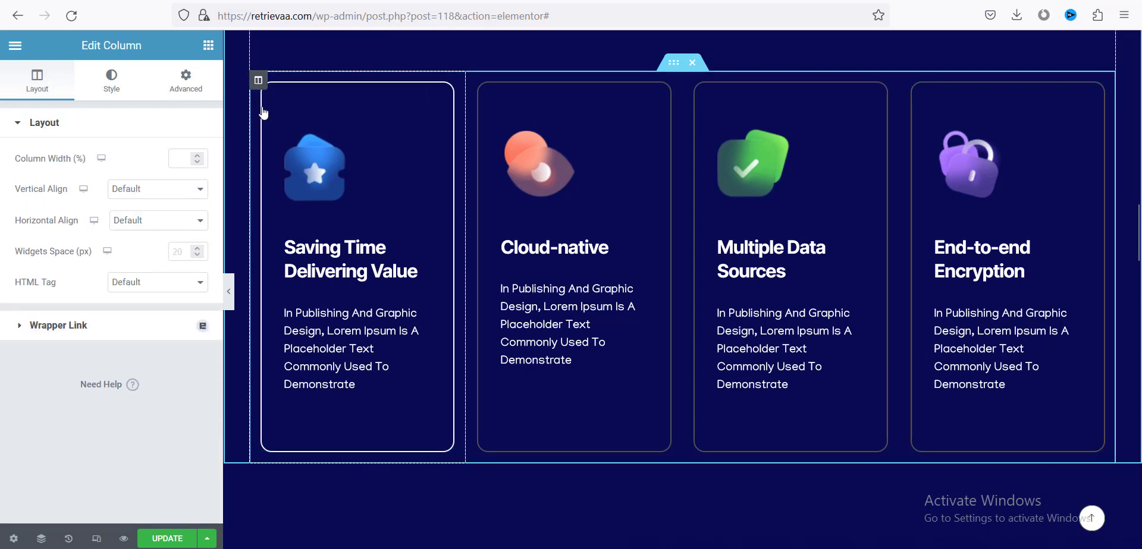
{"action": "left_click", "coordinate": [114, 89]}
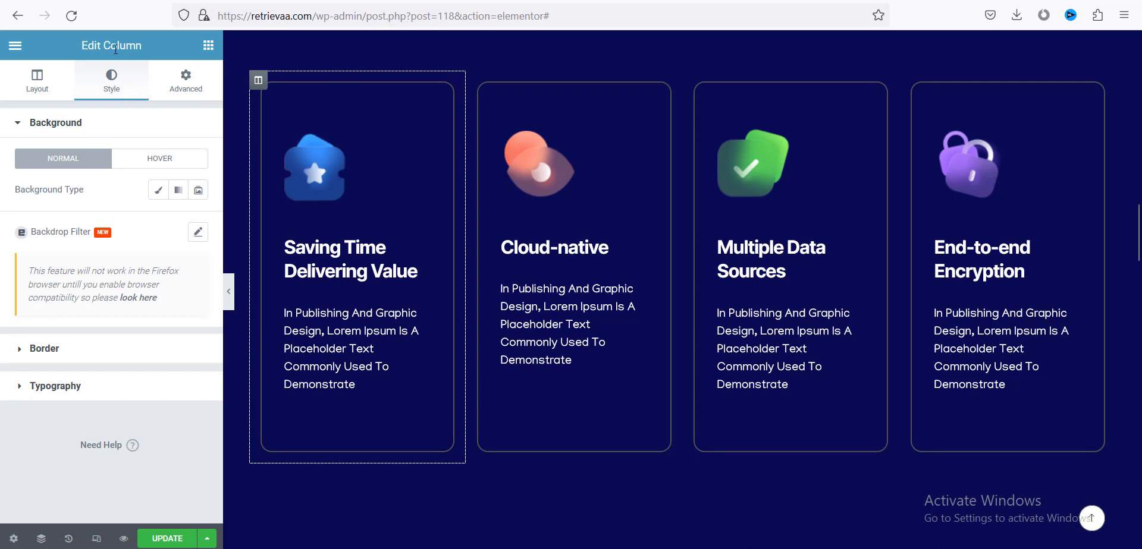
{"action": "left_click", "coordinate": [73, 354]}
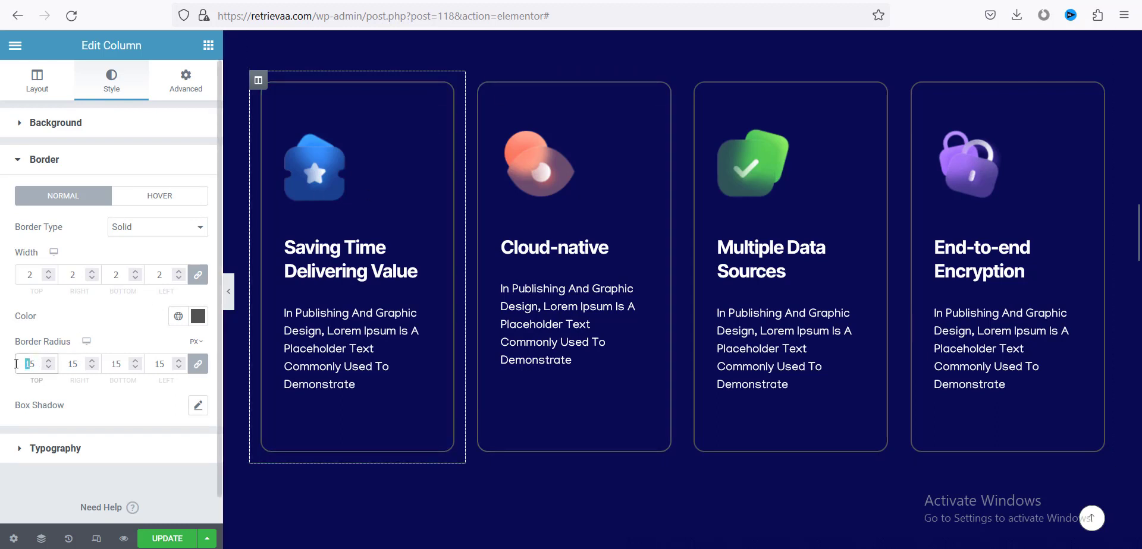
{"action": "type", "text": "2"}
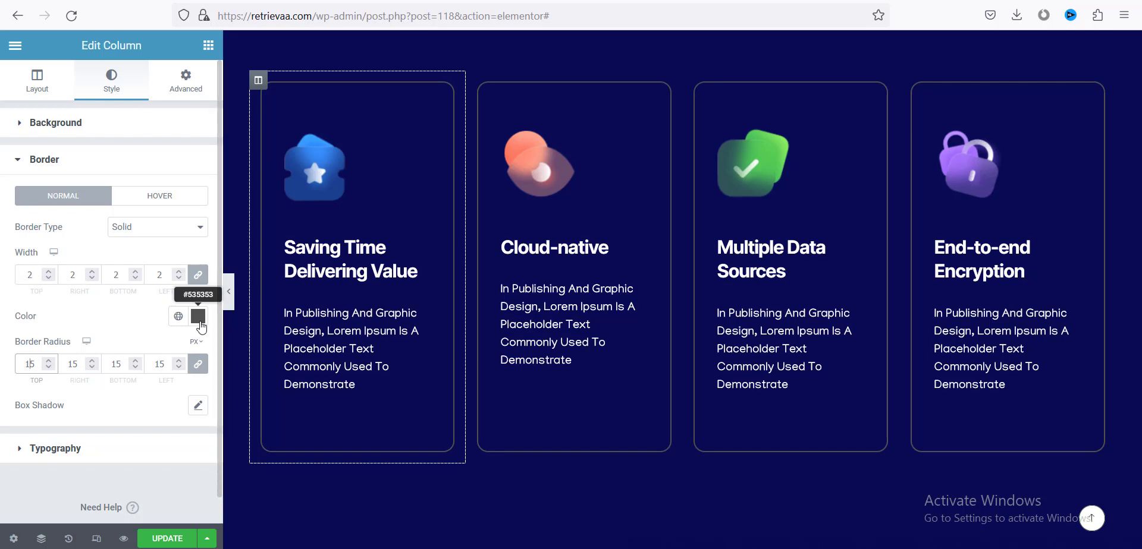
{"action": "left_click", "coordinate": [150, 202]}
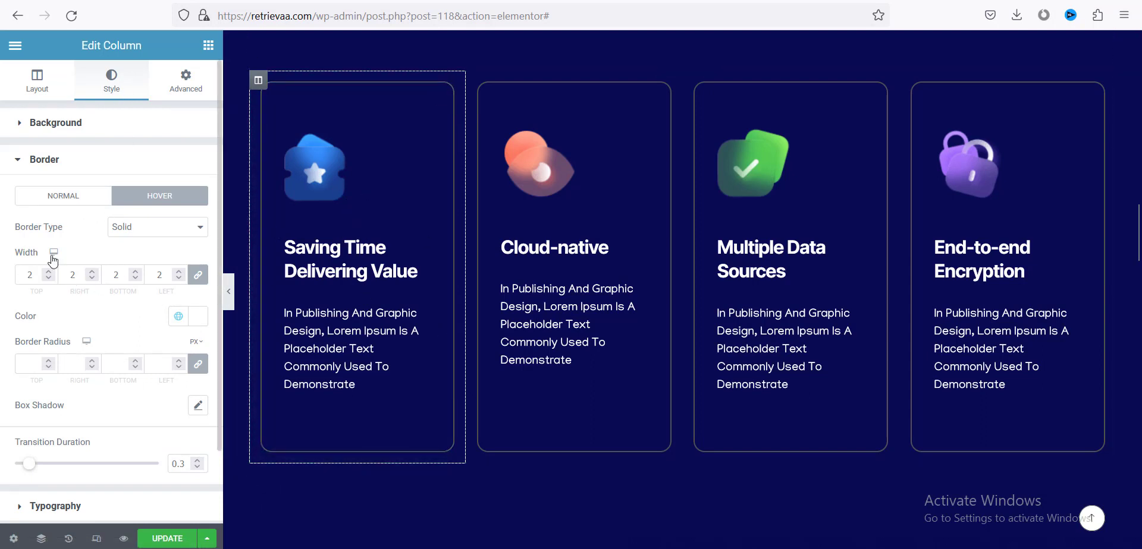
Step: Open the content settings of the "Get the most relevant results with Neural-integrated search" heading and review the surrounding section
{"action": "scroll", "coordinate": [461, 284], "scroll_direction": "down", "scroll_amount": 5}
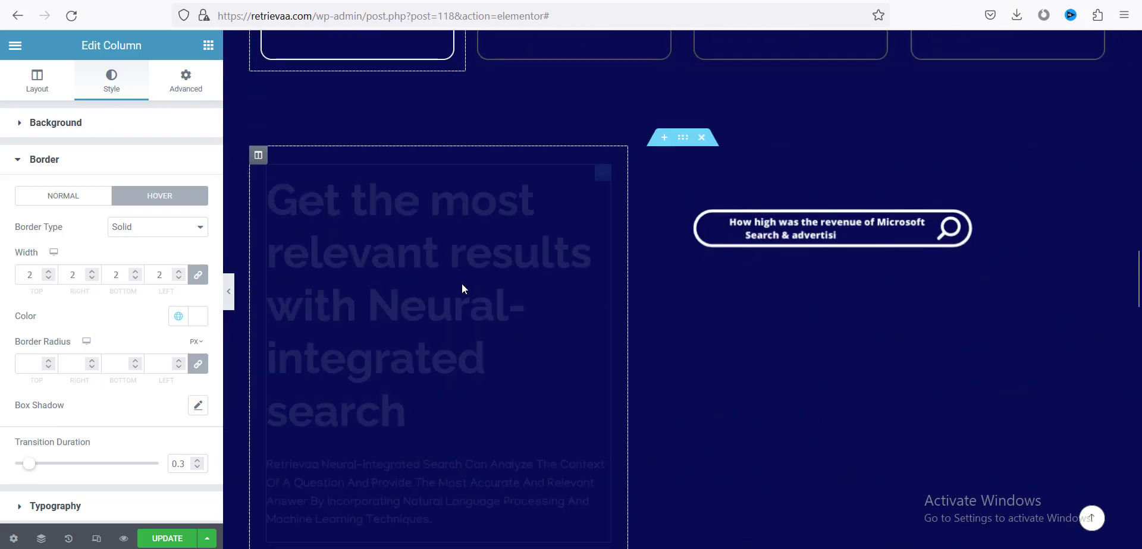
{"action": "scroll", "coordinate": [479, 262], "scroll_direction": "up", "scroll_amount": 4}
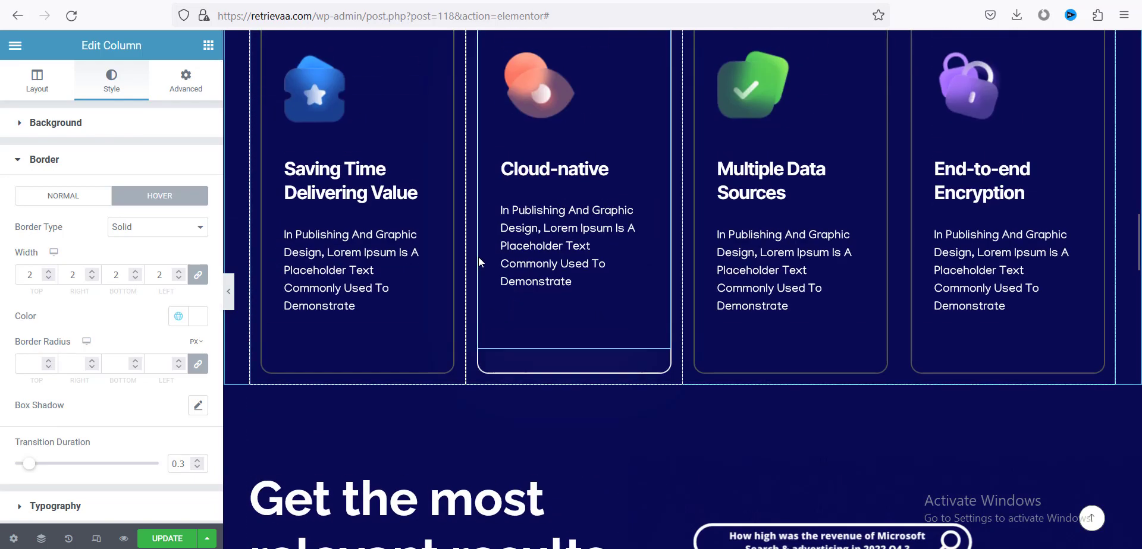
{"action": "scroll", "coordinate": [503, 286], "scroll_direction": "down", "scroll_amount": 8}
{"action": "left_click", "coordinate": [427, 177]}
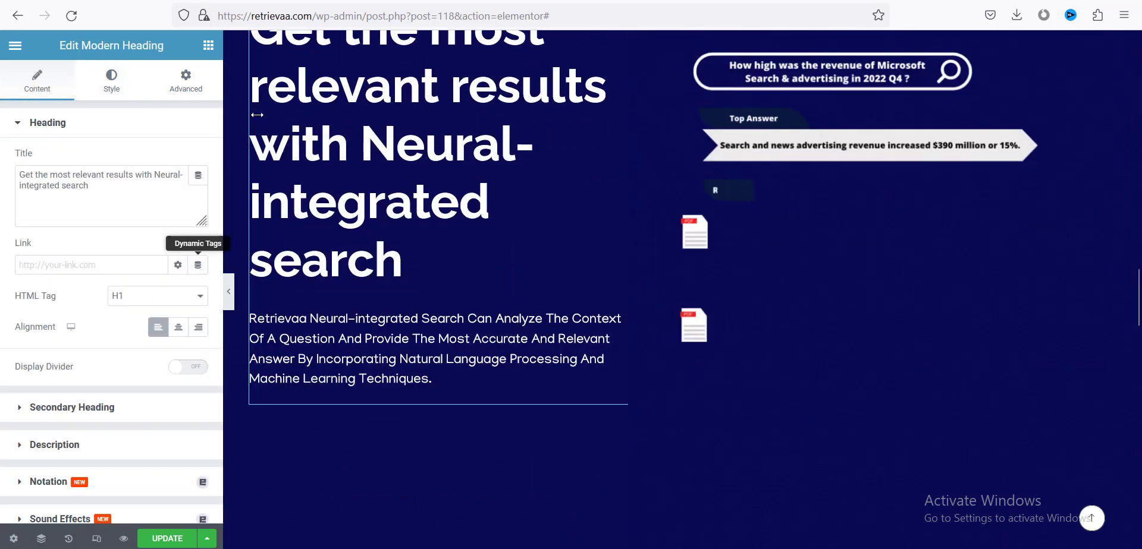
{"action": "scroll", "coordinate": [550, 192], "scroll_direction": "up", "scroll_amount": 5}
{"action": "scroll", "coordinate": [551, 202], "scroll_direction": "down", "scroll_amount": 5}
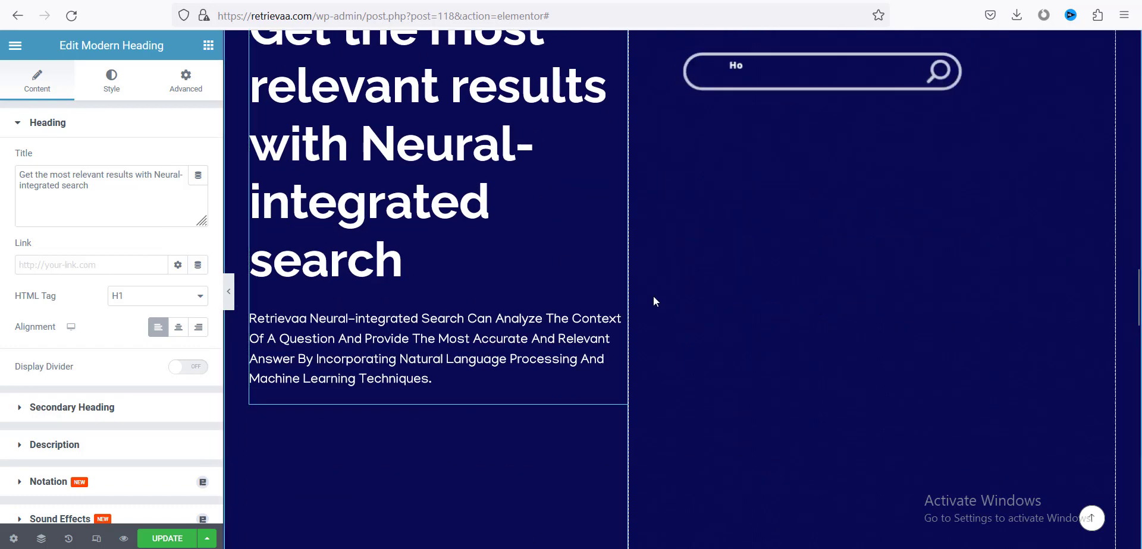
{"action": "scroll", "coordinate": [713, 300], "scroll_direction": "up", "scroll_amount": 4}
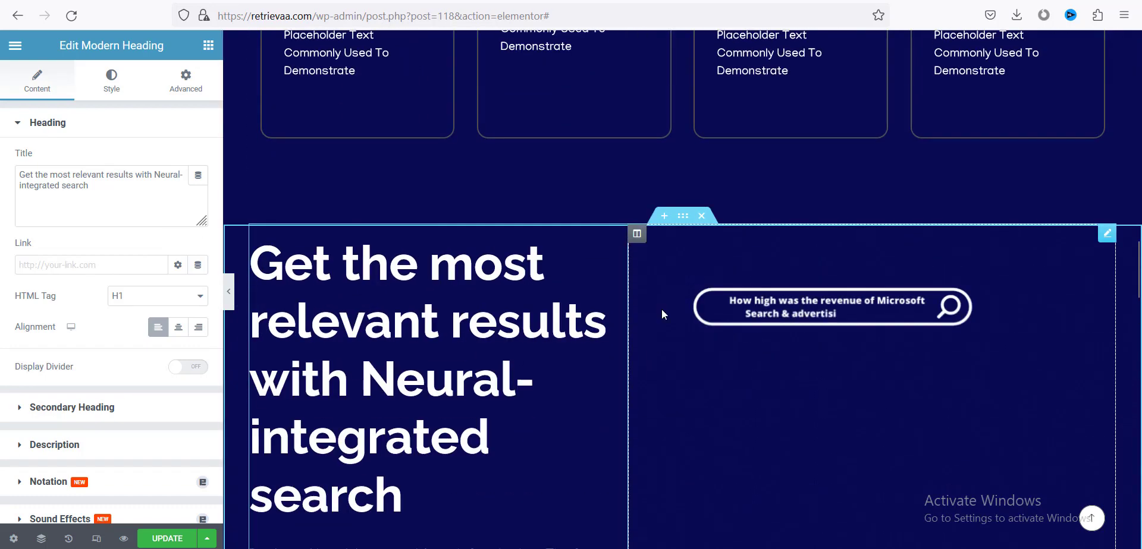
Step: Add an empty section above the Neural-integrated search section, and open the search section's background style settings
{"action": "left_click", "coordinate": [663, 216]}
{"action": "left_click", "coordinate": [682, 369]}
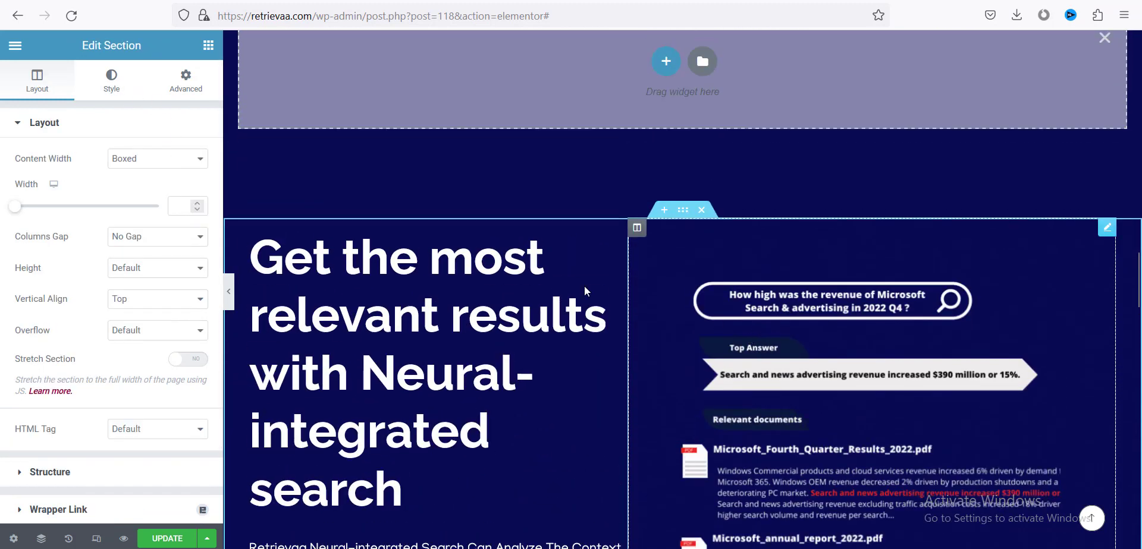
{"action": "left_click", "coordinate": [113, 83]}
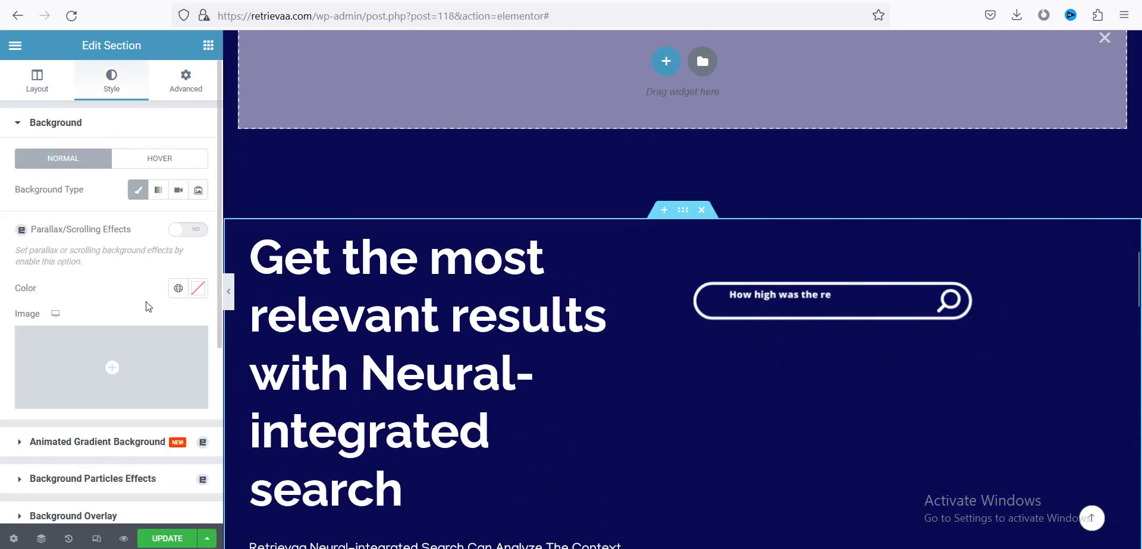
Step: Review the Neural-integrated search section and open the settings of its animated search results image
{"action": "scroll", "coordinate": [752, 362], "scroll_direction": "down", "scroll_amount": 4}
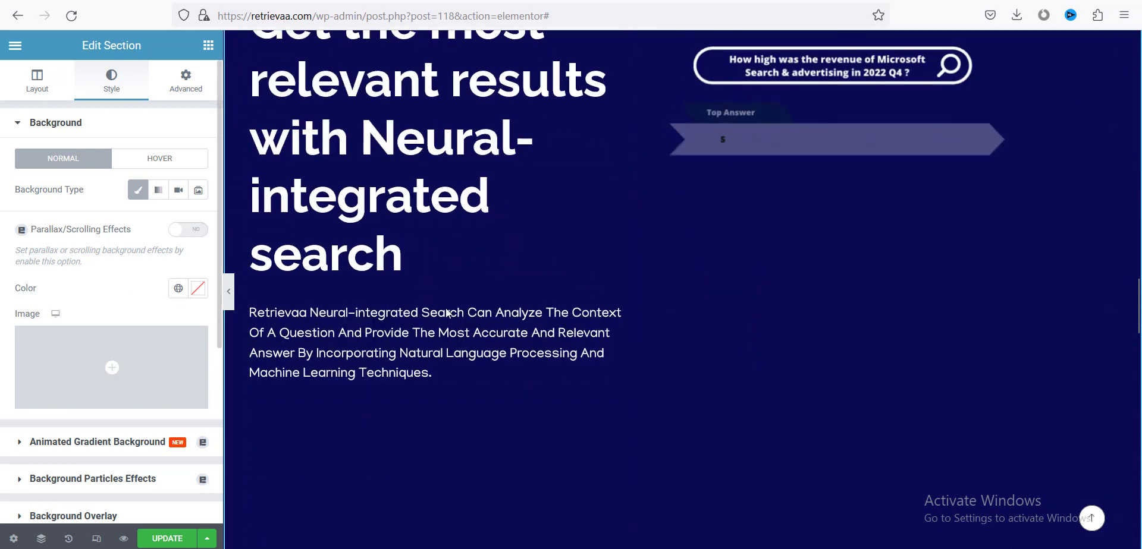
{"action": "scroll", "coordinate": [723, 184], "scroll_direction": "up", "scroll_amount": 5}
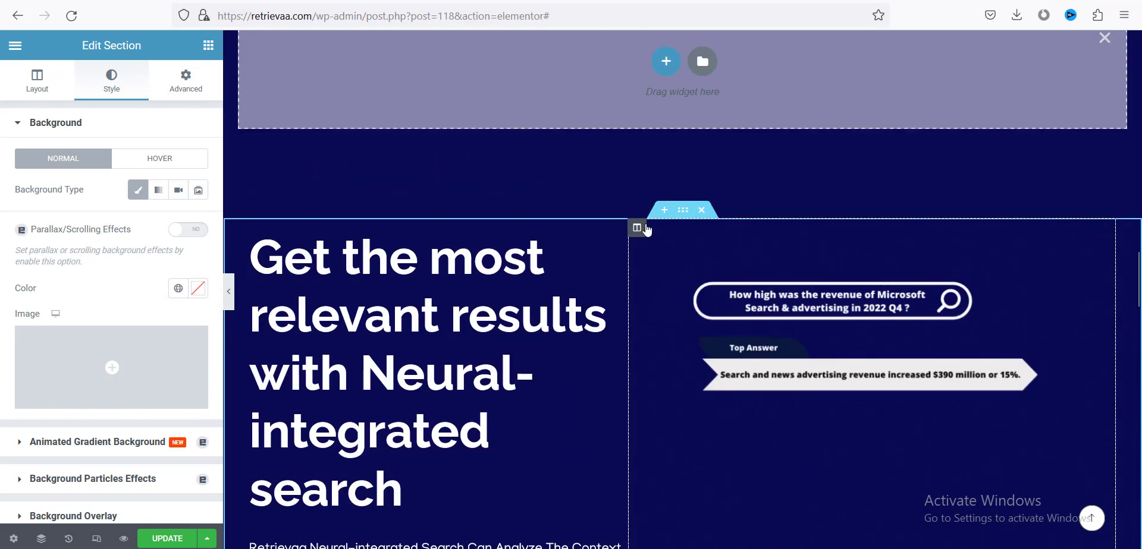
{"action": "scroll", "coordinate": [804, 275], "scroll_direction": "down", "scroll_amount": 4}
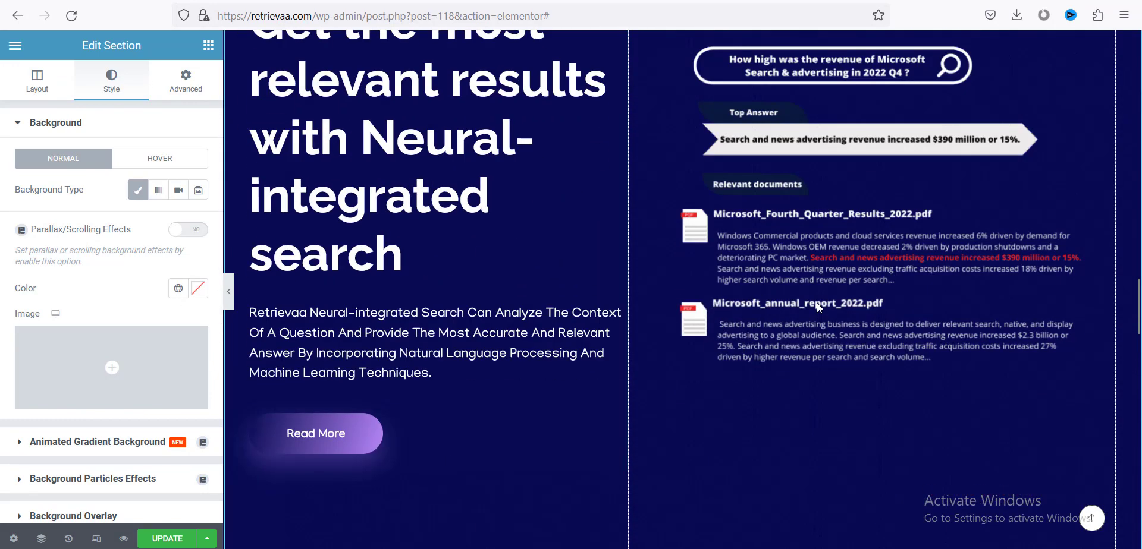
{"action": "left_click", "coordinate": [839, 103]}
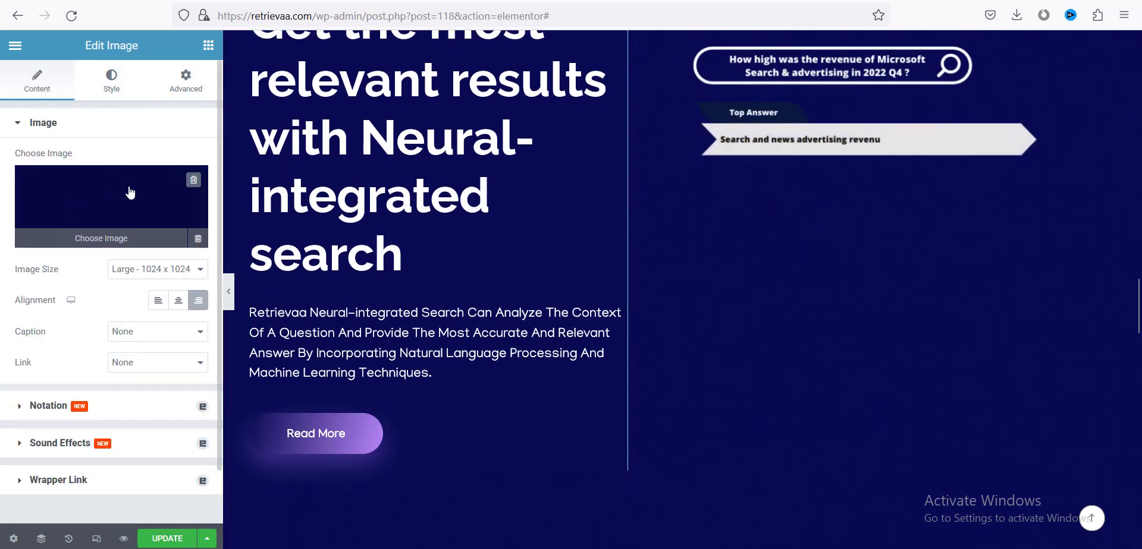
Step: Open the media library for the animated search results image, and close it without choosing a different file
{"action": "scroll", "coordinate": [816, 262], "scroll_direction": "up", "scroll_amount": 3}
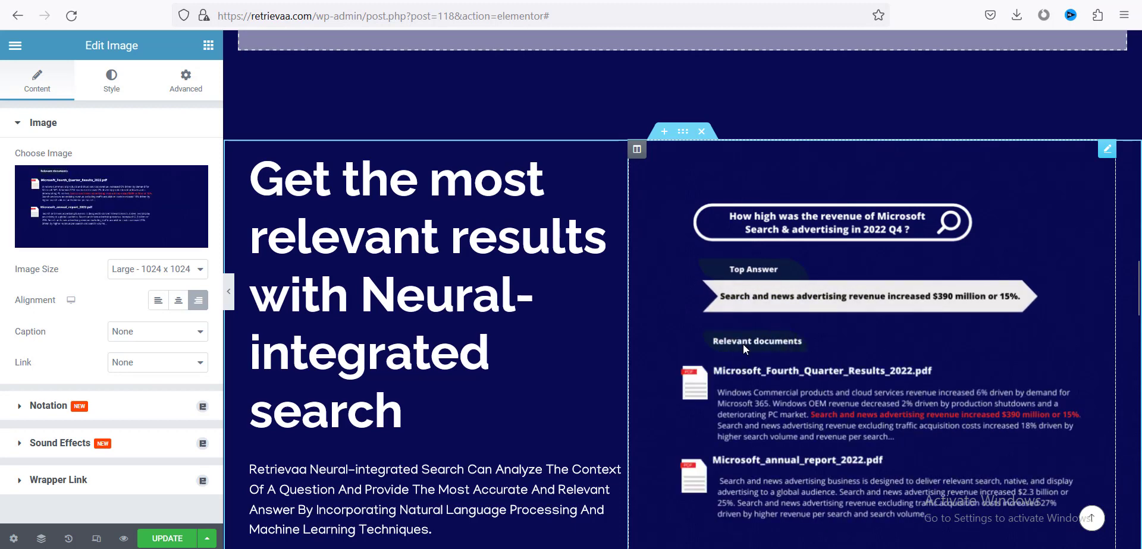
{"action": "mouse_move", "coordinate": [58, 232]}
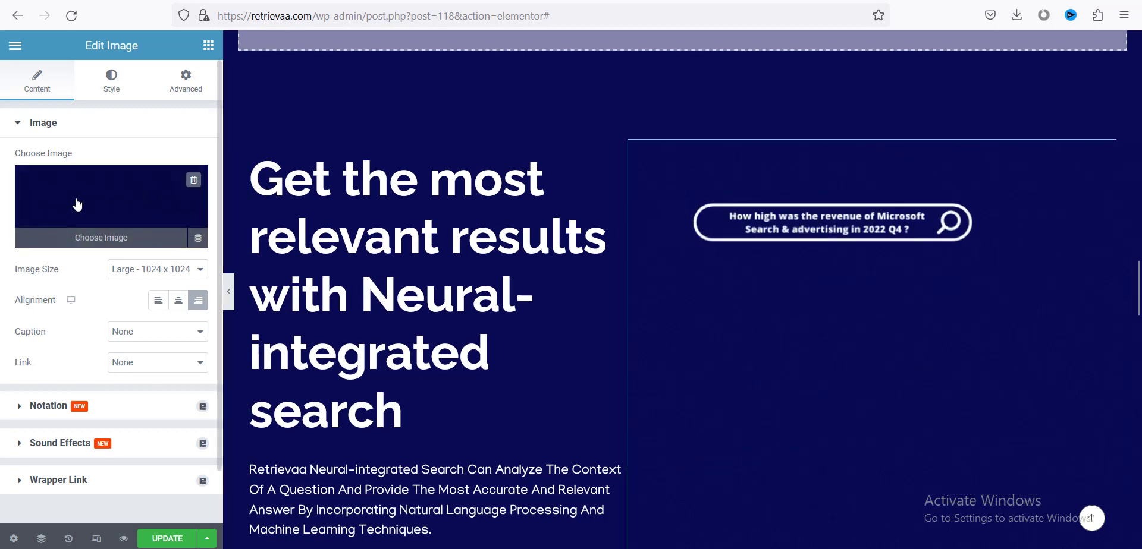
{"action": "left_click", "coordinate": [77, 204]}
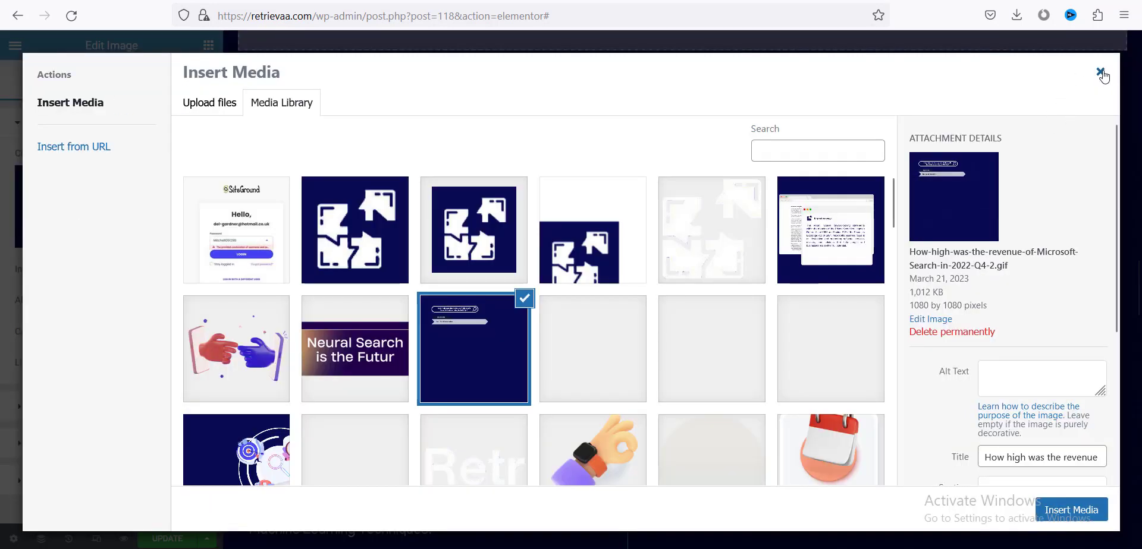
{"action": "left_click", "coordinate": [1100, 72]}
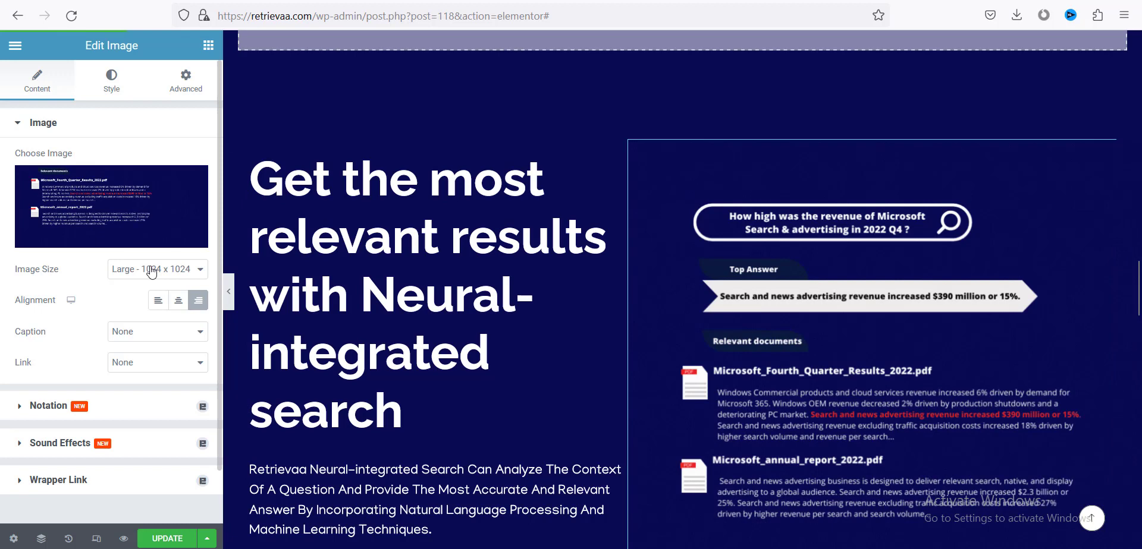
Step: Open the content settings of the "With Retrievaa AI Get The Key Insights In Seconds!" heading
{"action": "scroll", "coordinate": [581, 291], "scroll_direction": "down", "scroll_amount": 8}
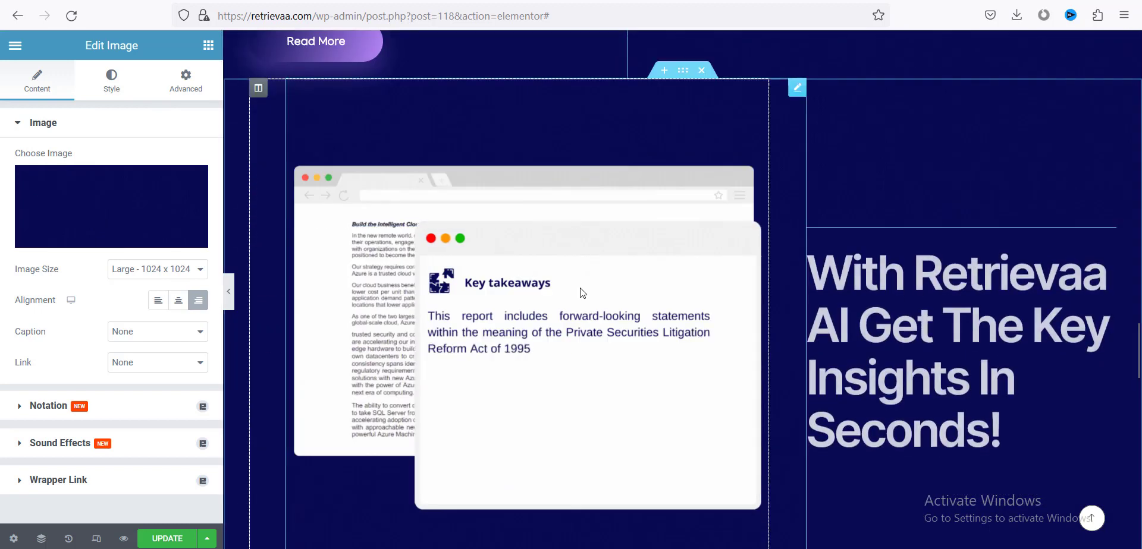
{"action": "scroll", "coordinate": [582, 293], "scroll_direction": "down", "scroll_amount": 3}
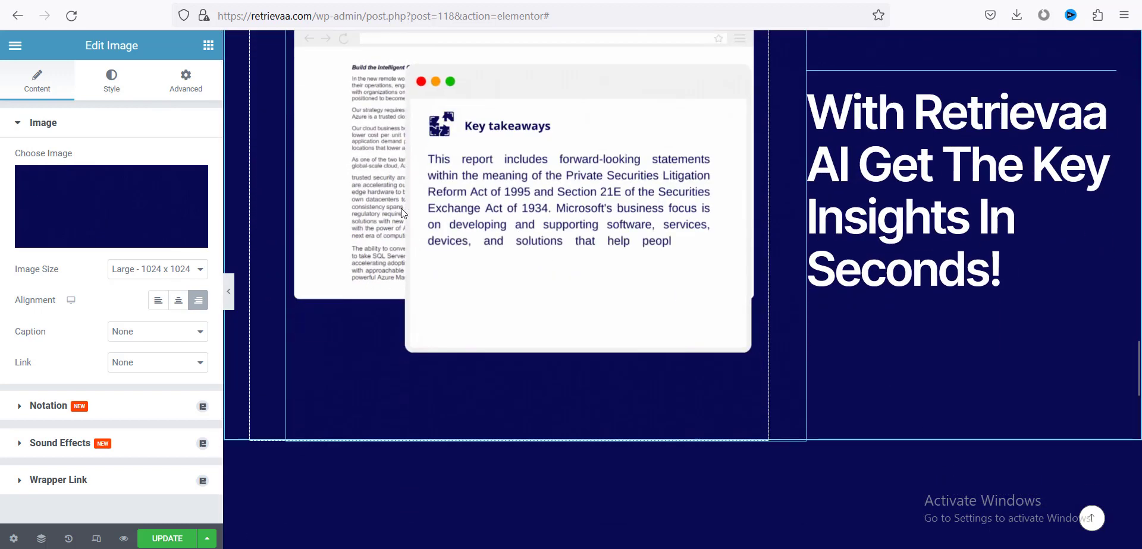
{"action": "left_click", "coordinate": [949, 188]}
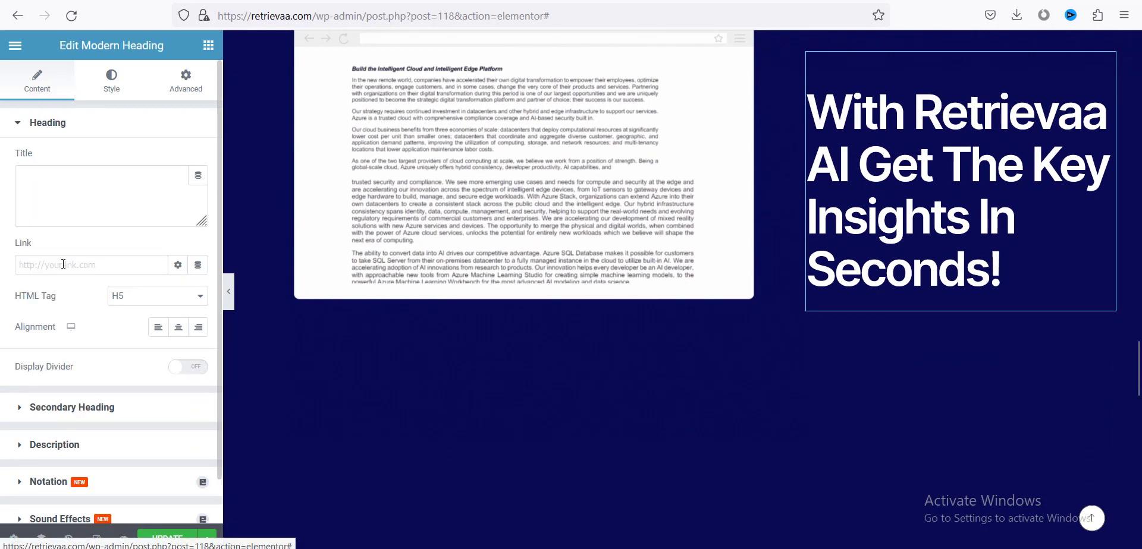
Step: Open the Finance icon box under Digital Case Studies and review its icon, title and description settings
{"action": "scroll", "coordinate": [911, 209], "scroll_direction": "down", "scroll_amount": 5}
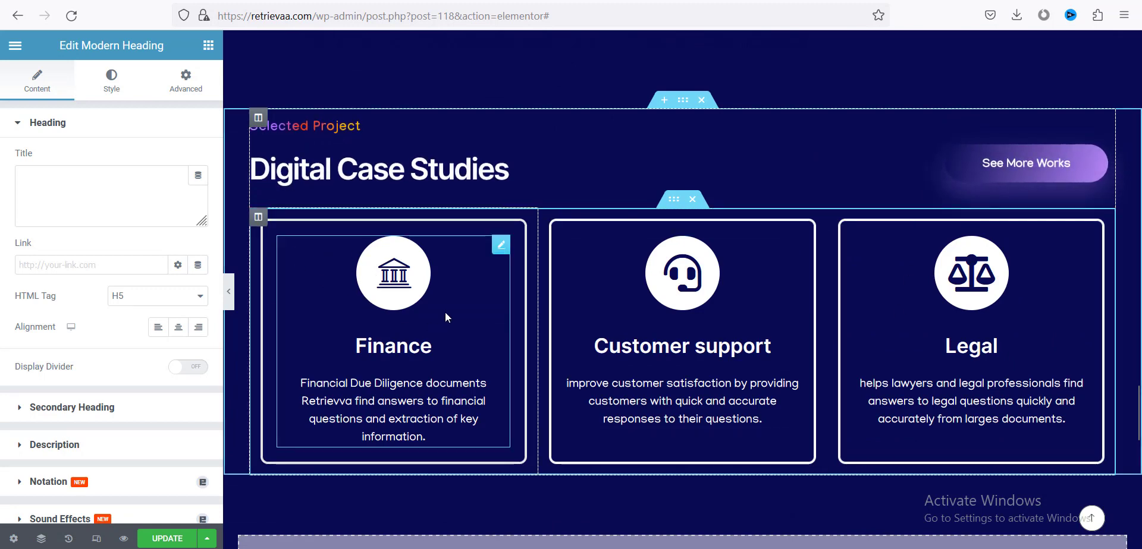
{"action": "left_click", "coordinate": [366, 319]}
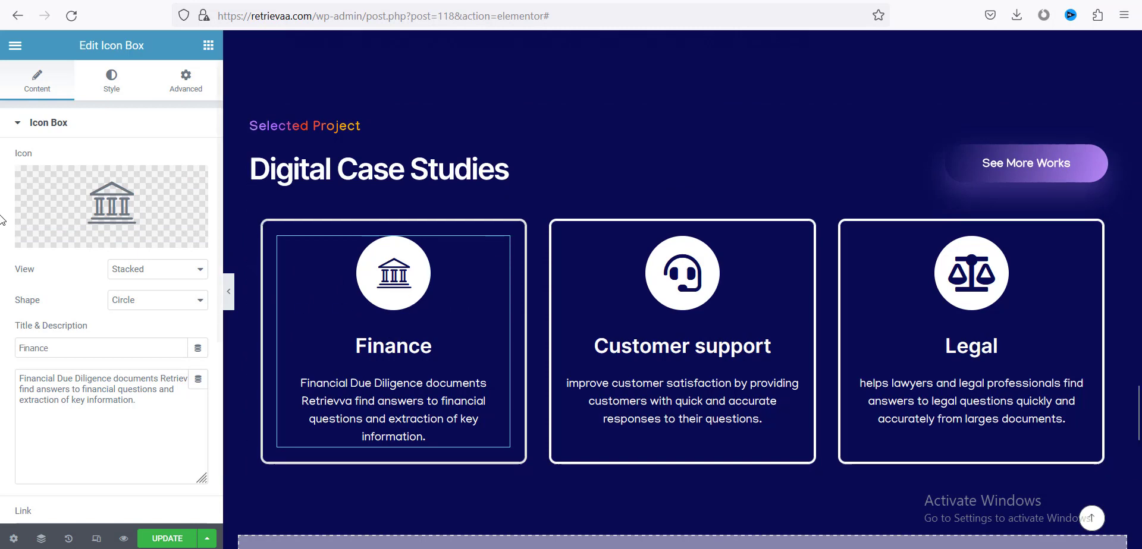
{"action": "mouse_move", "coordinate": [101, 187]}
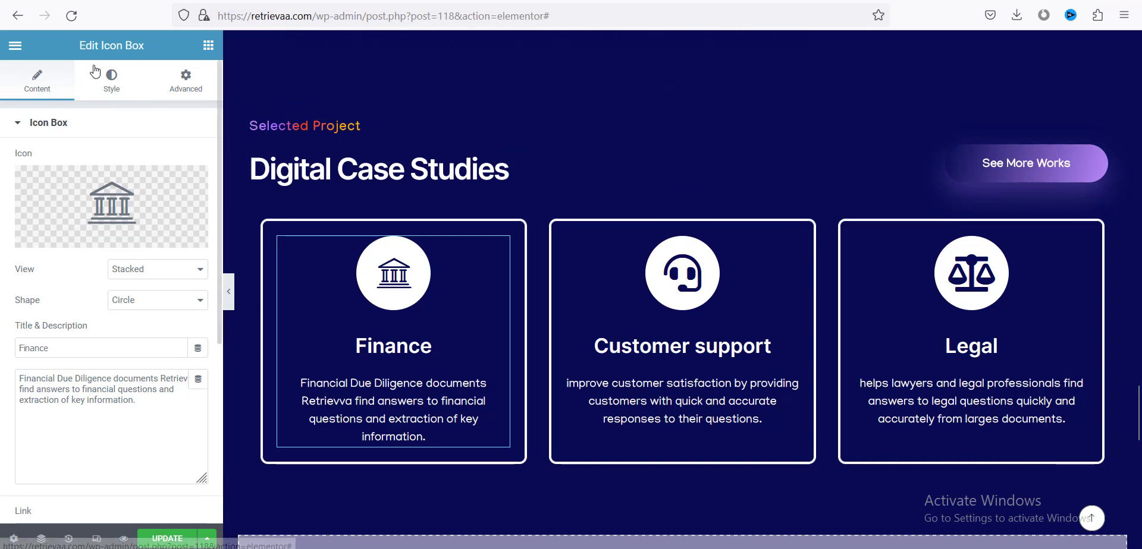
{"action": "mouse_move", "coordinate": [57, 194]}
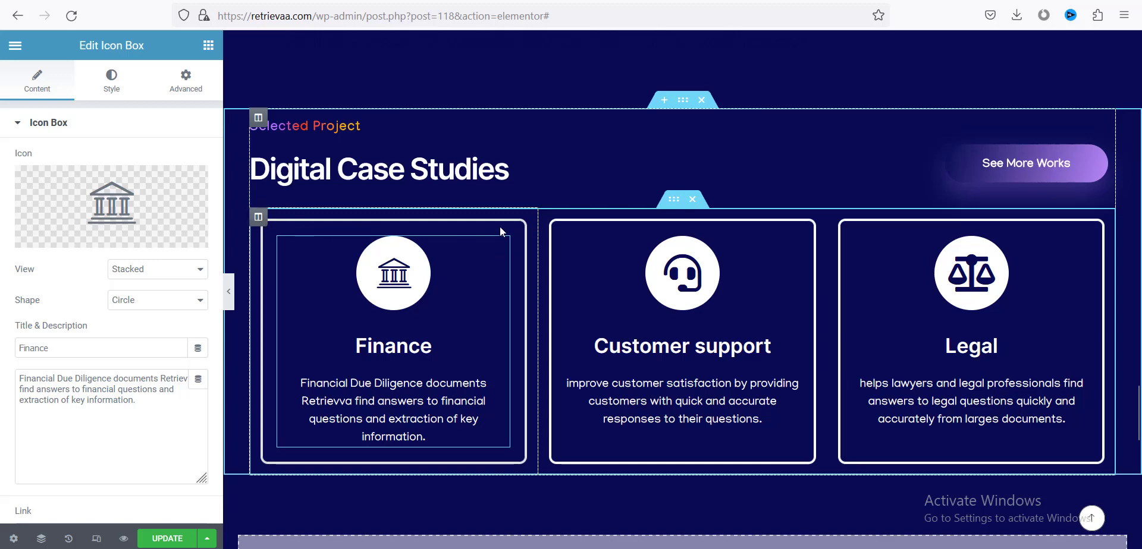
Step: Open the border style settings of the column containing the Finance icon box
{"action": "left_click", "coordinate": [257, 217]}
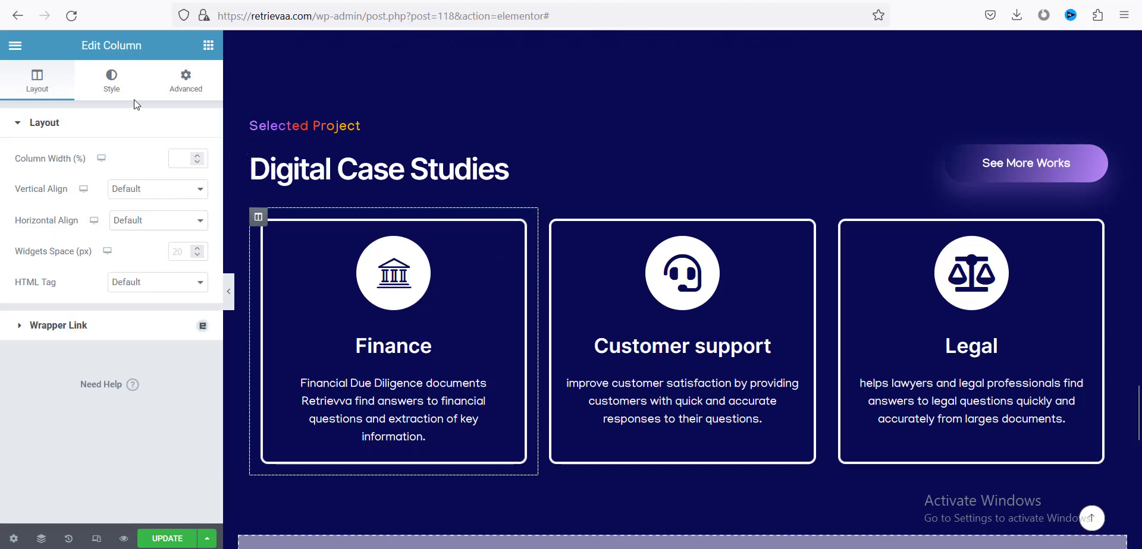
{"action": "left_click", "coordinate": [105, 92]}
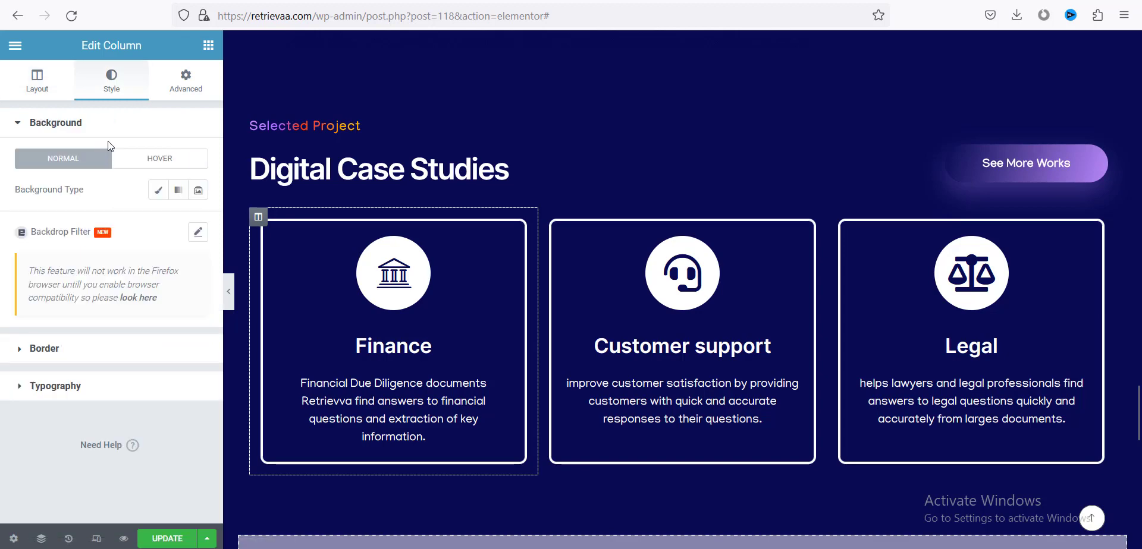
{"action": "left_click", "coordinate": [53, 348]}
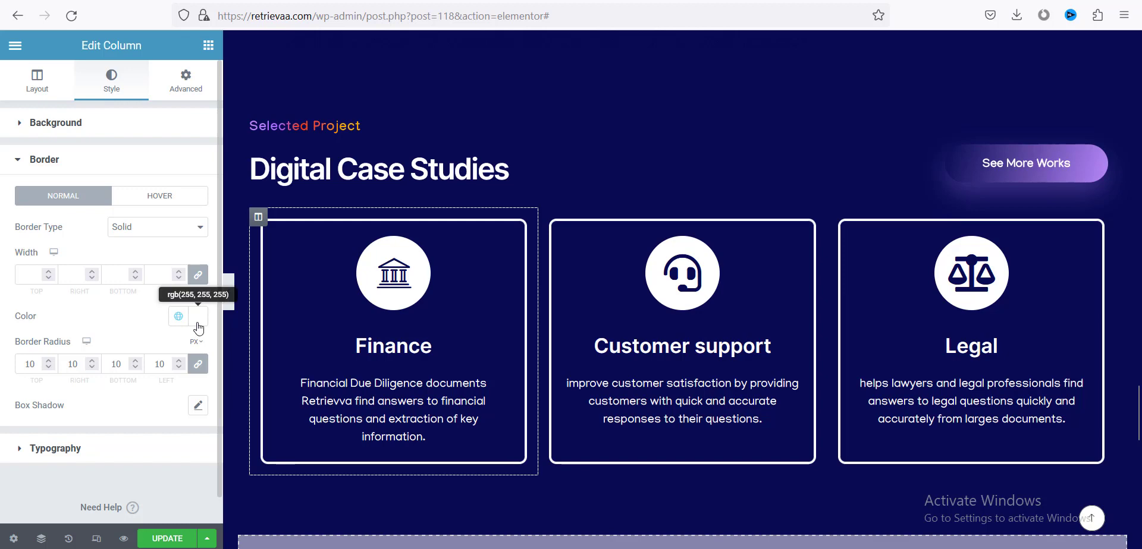
Step: Open the content settings of the See More Works button and select its label text
{"action": "scroll", "coordinate": [1009, 360], "scroll_direction": "down", "scroll_amount": 4}
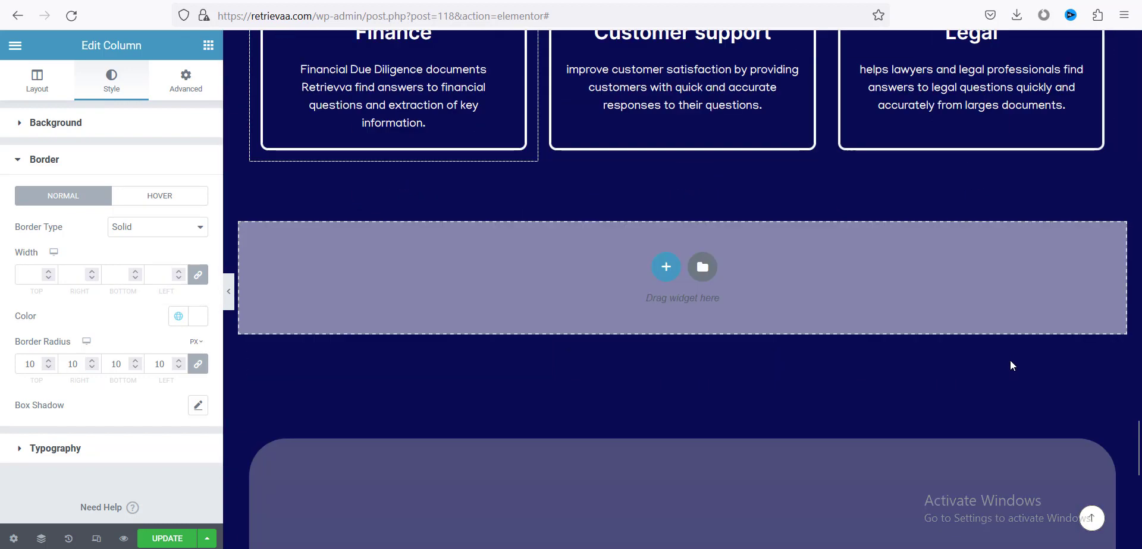
{"action": "scroll", "coordinate": [1011, 358], "scroll_direction": "up", "scroll_amount": 6}
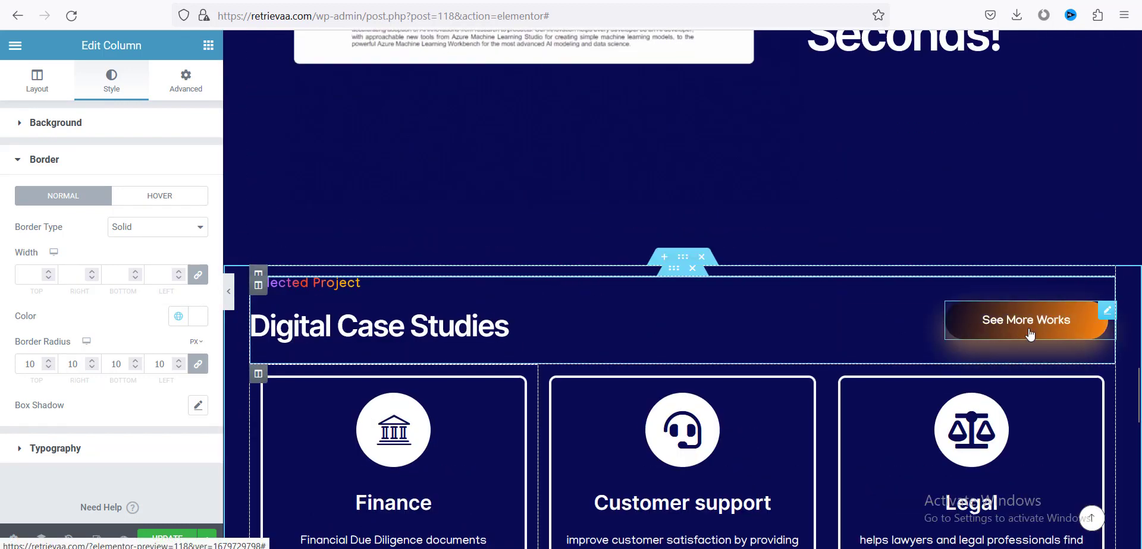
{"action": "left_click", "coordinate": [1021, 336]}
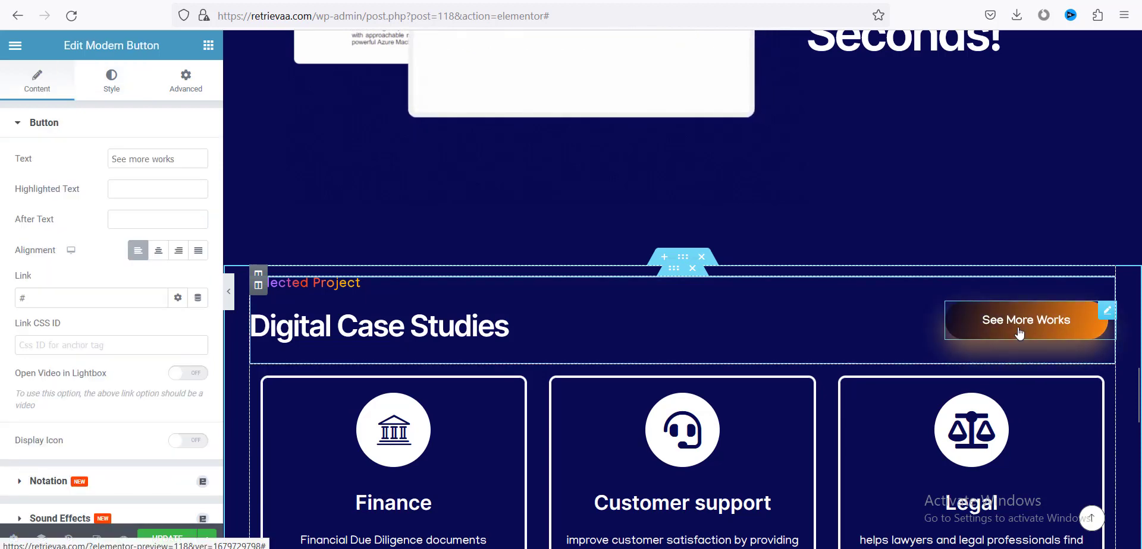
{"action": "double_click", "coordinate": [161, 165]}
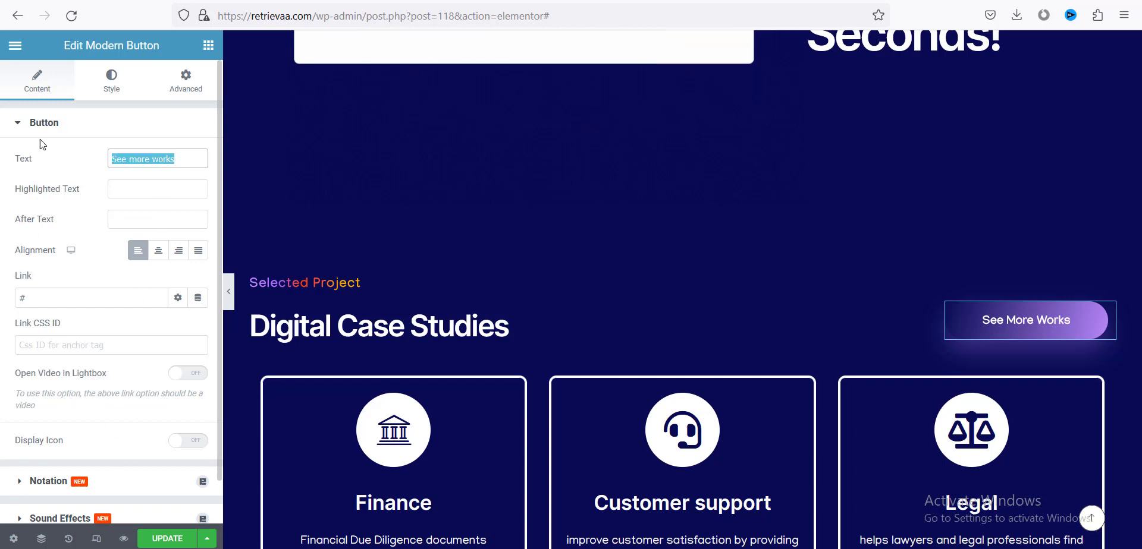
Step: Review the See More Works button's style settings, comparing its normal and hover gradient backgrounds
{"action": "left_click", "coordinate": [111, 79]}
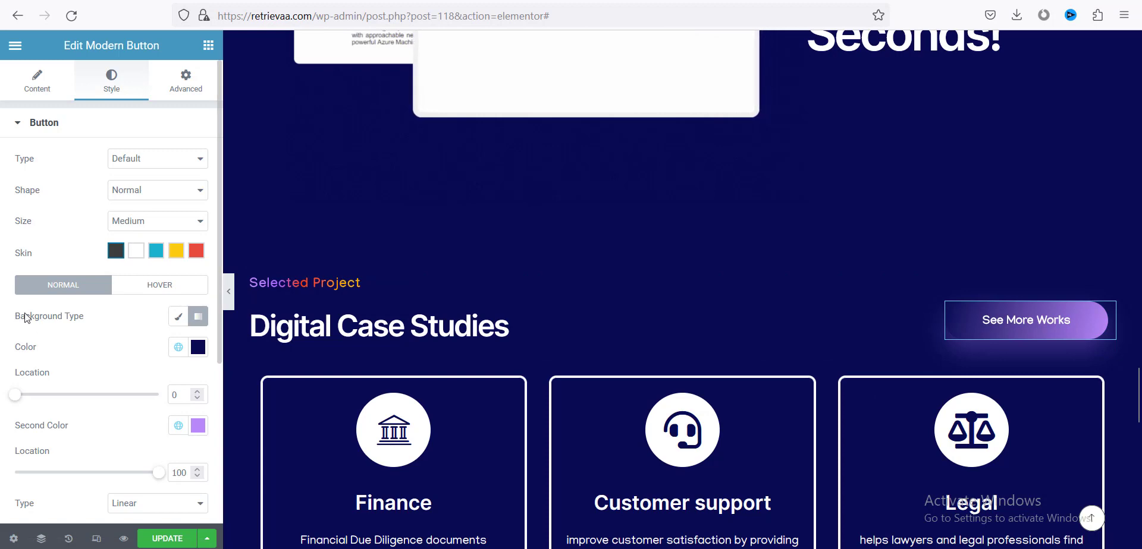
{"action": "scroll", "coordinate": [39, 332], "scroll_direction": "down", "scroll_amount": 2}
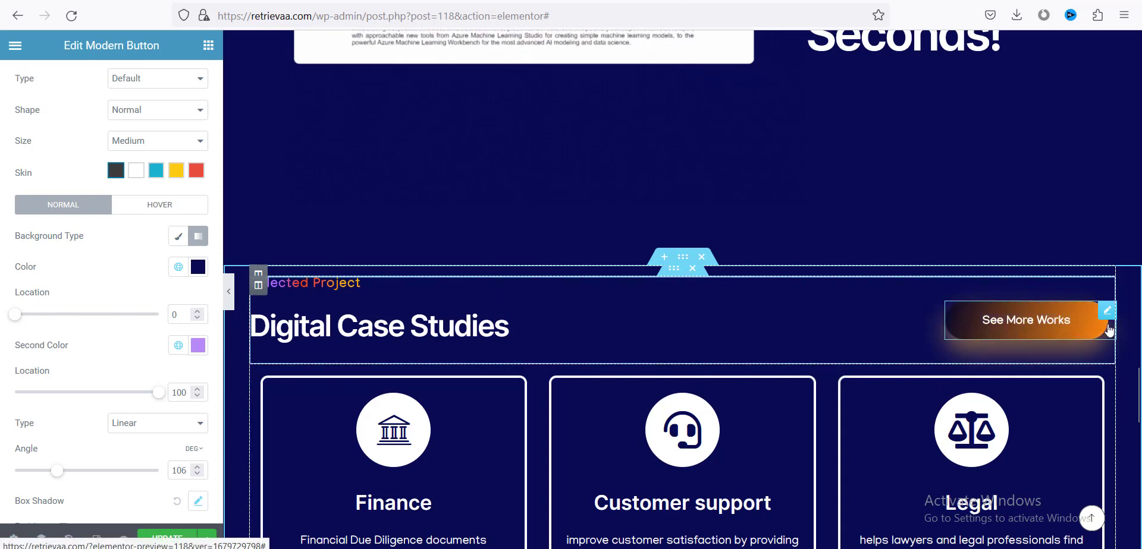
{"action": "left_click", "coordinate": [147, 207]}
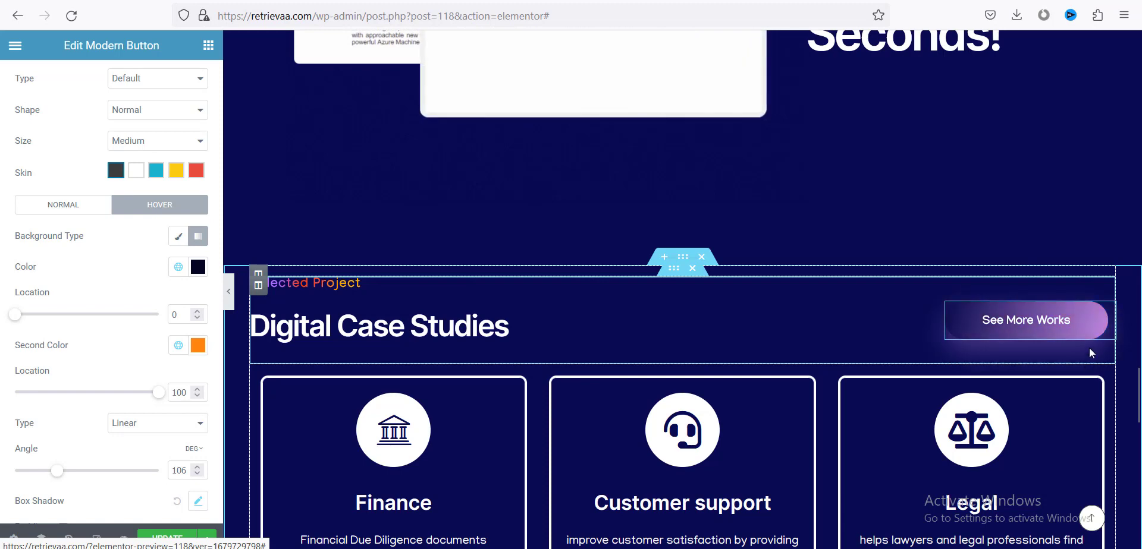
{"action": "left_click", "coordinate": [63, 206]}
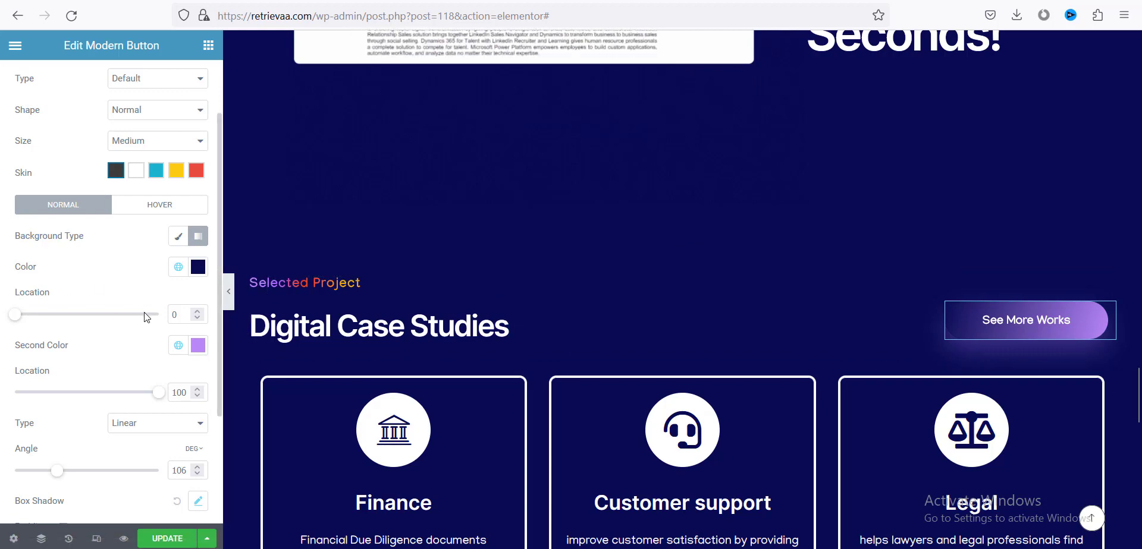
Step: Return to the Neural-integrated search section and open the content settings of its "Get the most relevant results" heading
{"action": "scroll", "coordinate": [737, 334], "scroll_direction": "down", "scroll_amount": 6}
{"action": "scroll", "coordinate": [709, 344], "scroll_direction": "up", "scroll_amount": 10}
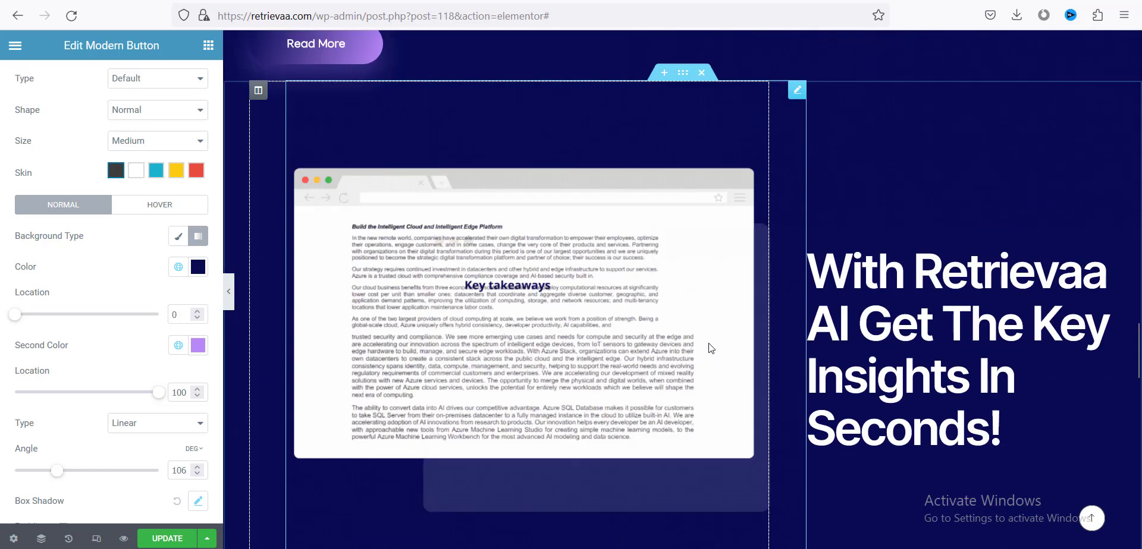
{"action": "scroll", "coordinate": [708, 344], "scroll_direction": "down", "scroll_amount": 15}
{"action": "scroll", "coordinate": [708, 343], "scroll_direction": "up", "scroll_amount": 3}
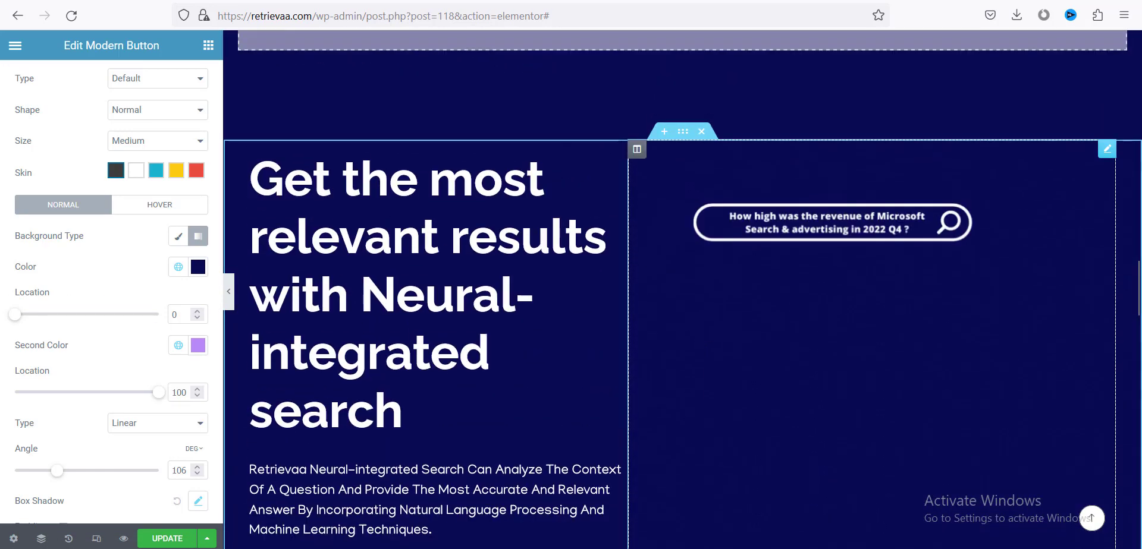
{"action": "left_click", "coordinate": [442, 275]}
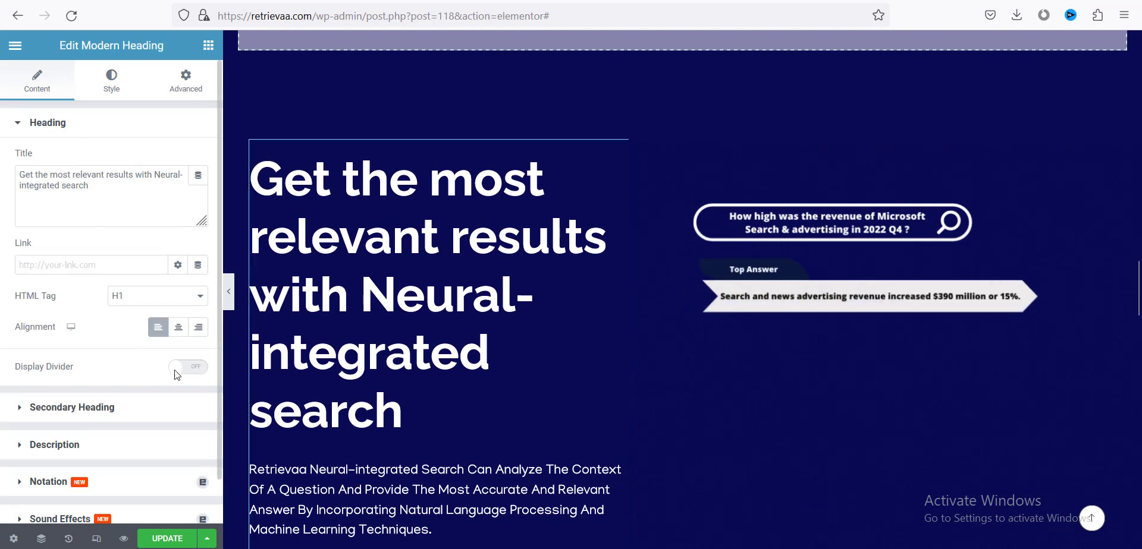
{"action": "scroll", "coordinate": [380, 425], "scroll_direction": "down", "scroll_amount": 4}
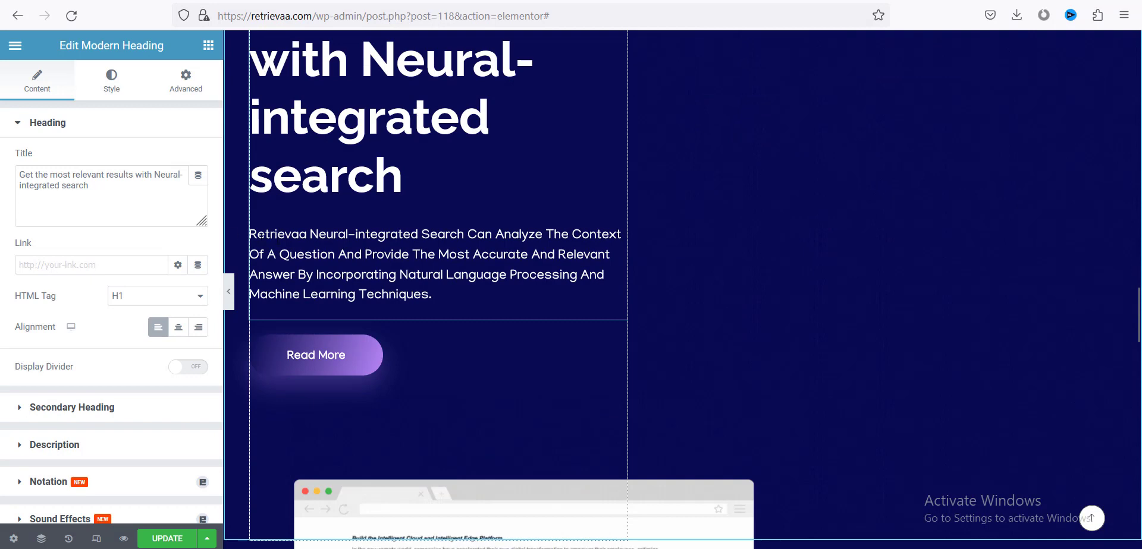
{"action": "scroll", "coordinate": [472, 285], "scroll_direction": "up", "scroll_amount": 3}
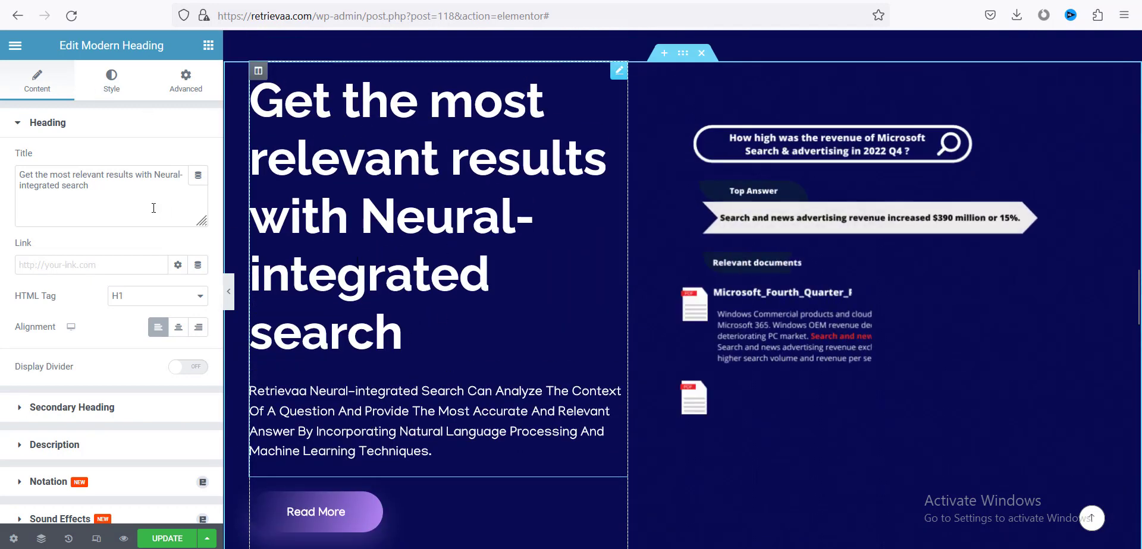
Step: Set the description font size of the Neural-integrated search heading to 20 px, and look at the available font families
{"action": "left_click", "coordinate": [114, 84]}
{"action": "scroll", "coordinate": [27, 333], "scroll_direction": "down", "scroll_amount": 4}
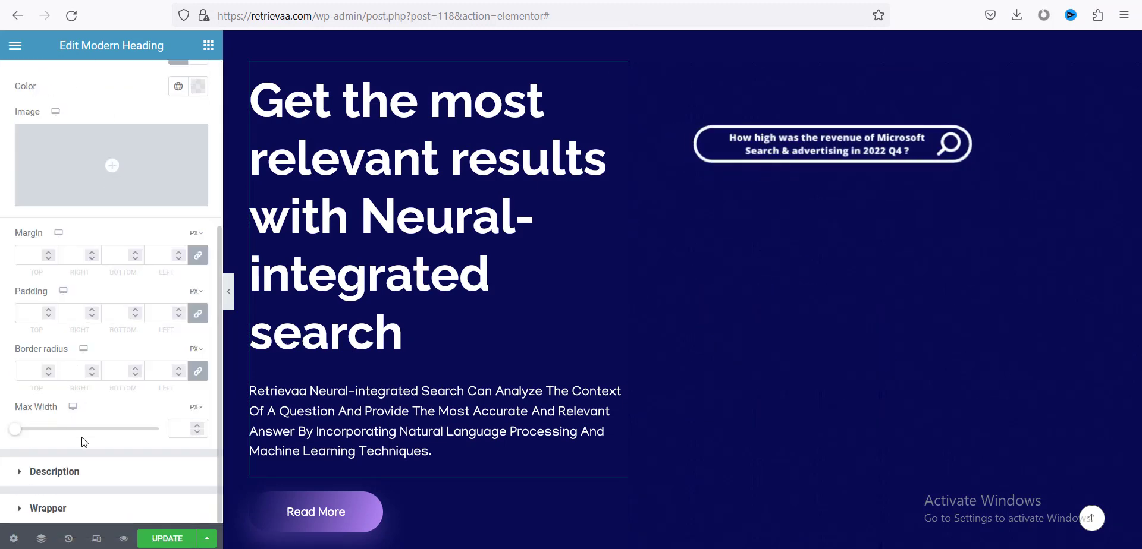
{"action": "left_click", "coordinate": [13, 474]}
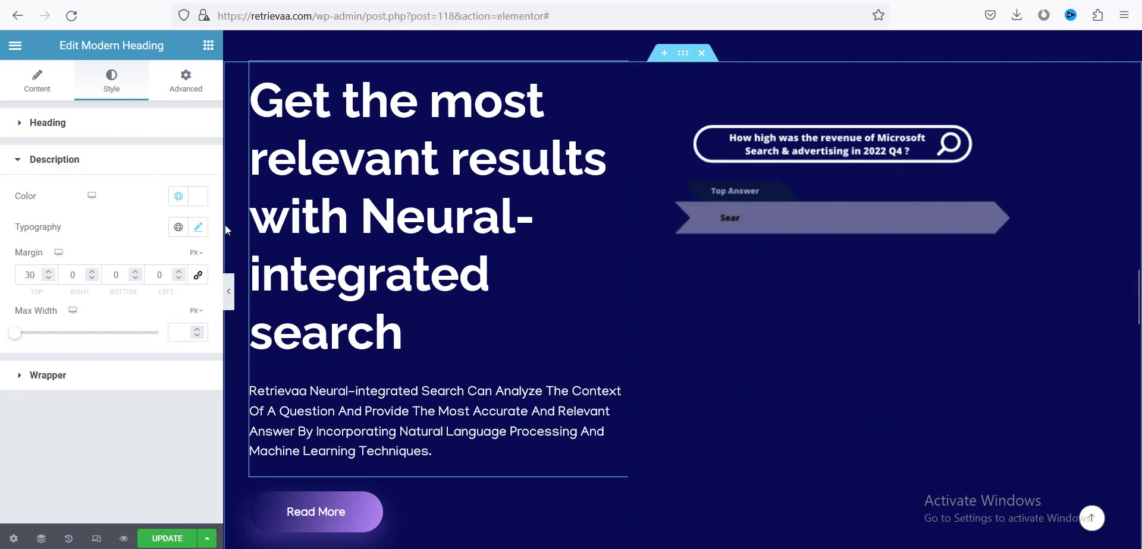
{"action": "left_click", "coordinate": [200, 227]}
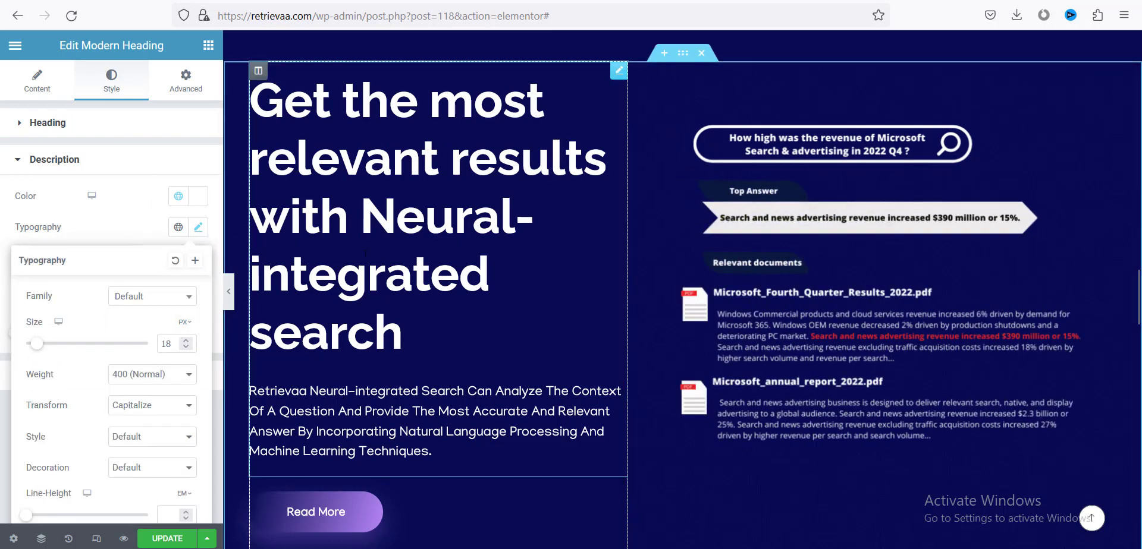
{"action": "left_click", "coordinate": [186, 341]}
{"action": "left_click", "coordinate": [186, 340]}
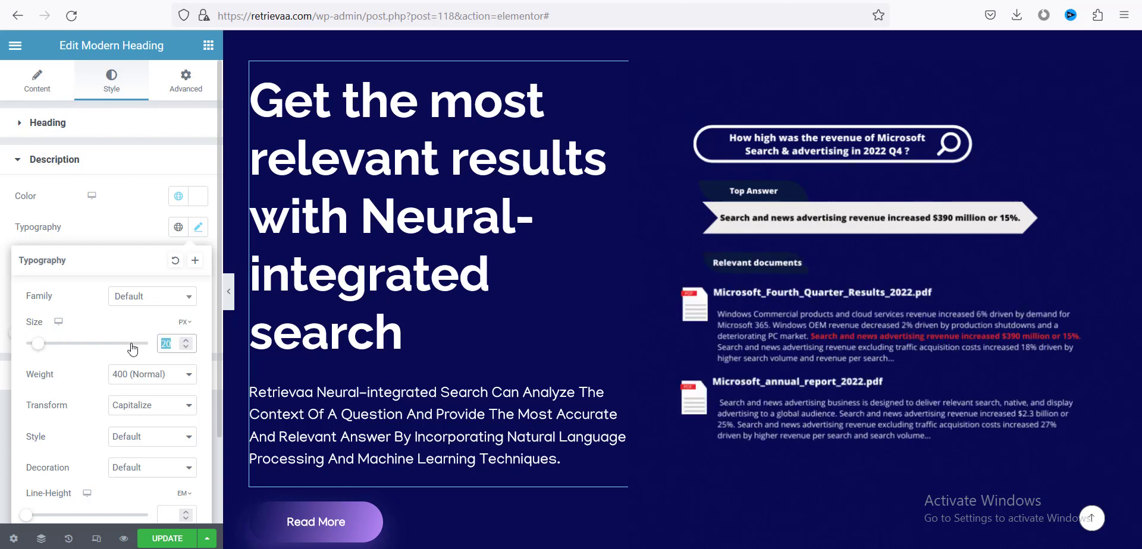
{"action": "type", "text": "2"}
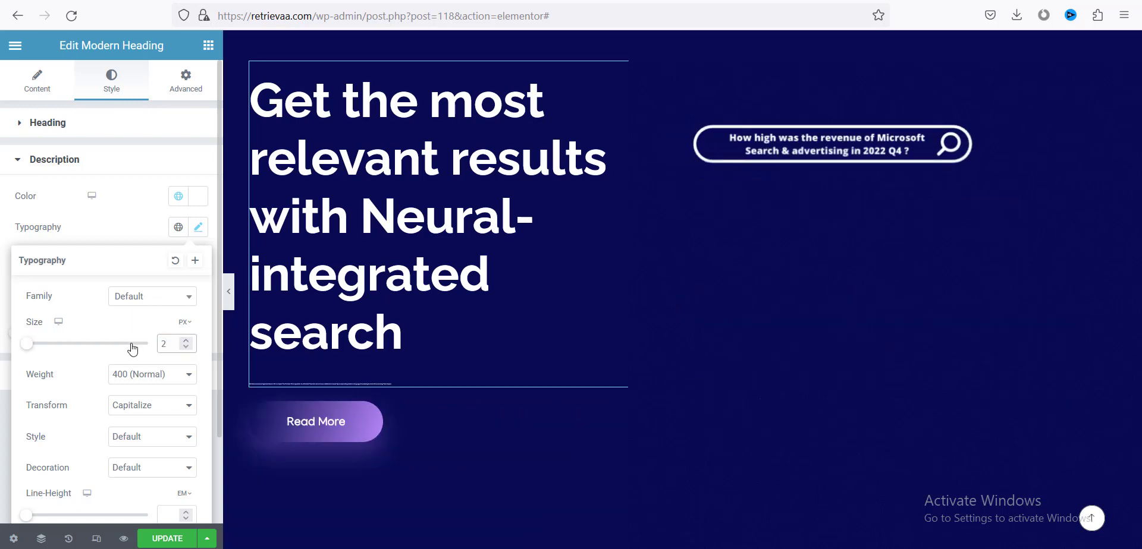
{"action": "type", "text": "0"}
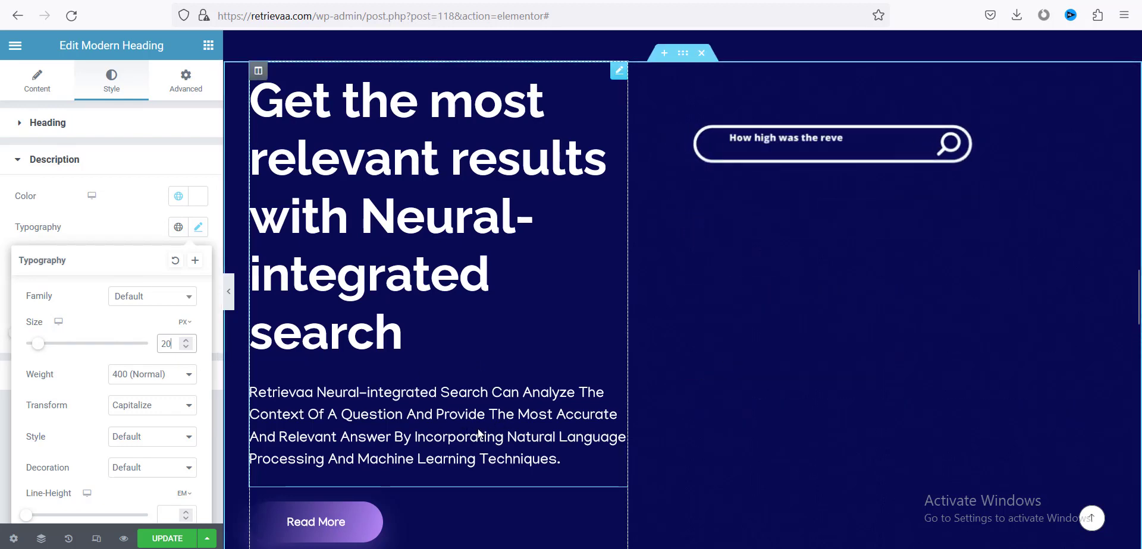
{"action": "left_click", "coordinate": [149, 304]}
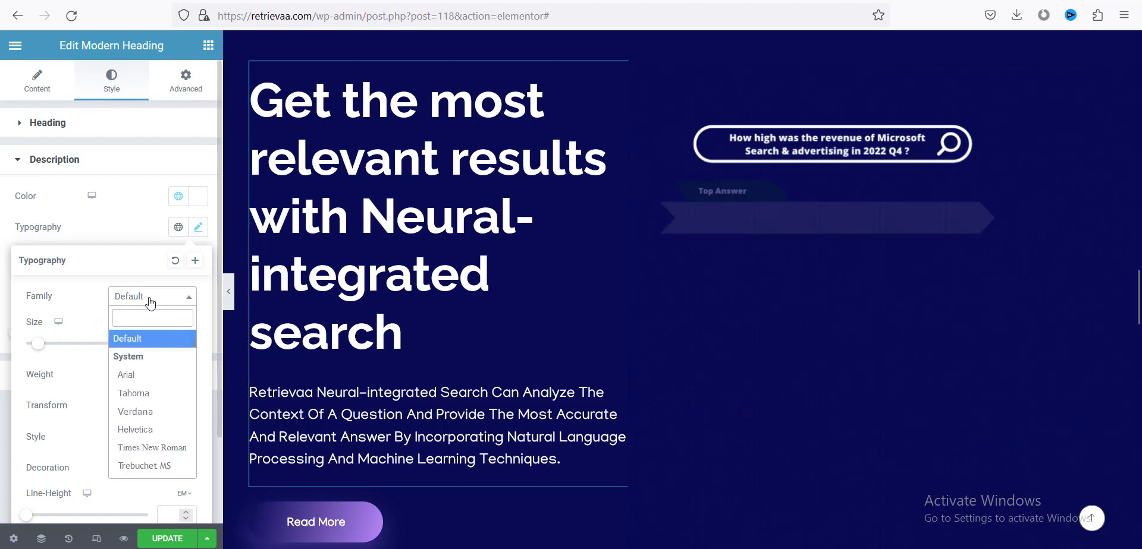
{"action": "left_click", "coordinate": [149, 302]}
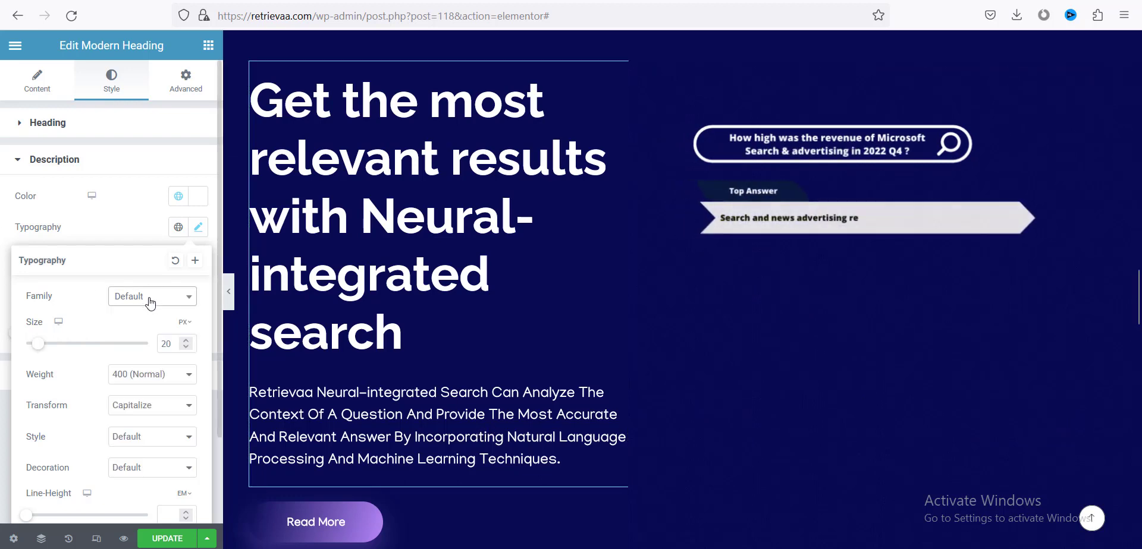
Step: Set the description's font weight to 600 (Semi Bold) and look at the available text transform options
{"action": "left_click", "coordinate": [128, 376]}
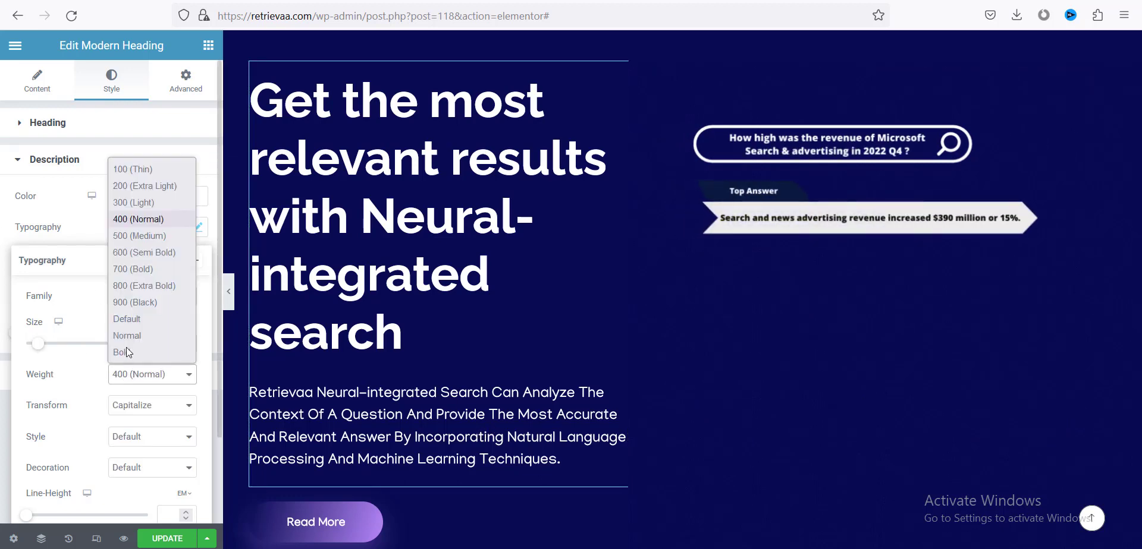
{"action": "left_click", "coordinate": [135, 258]}
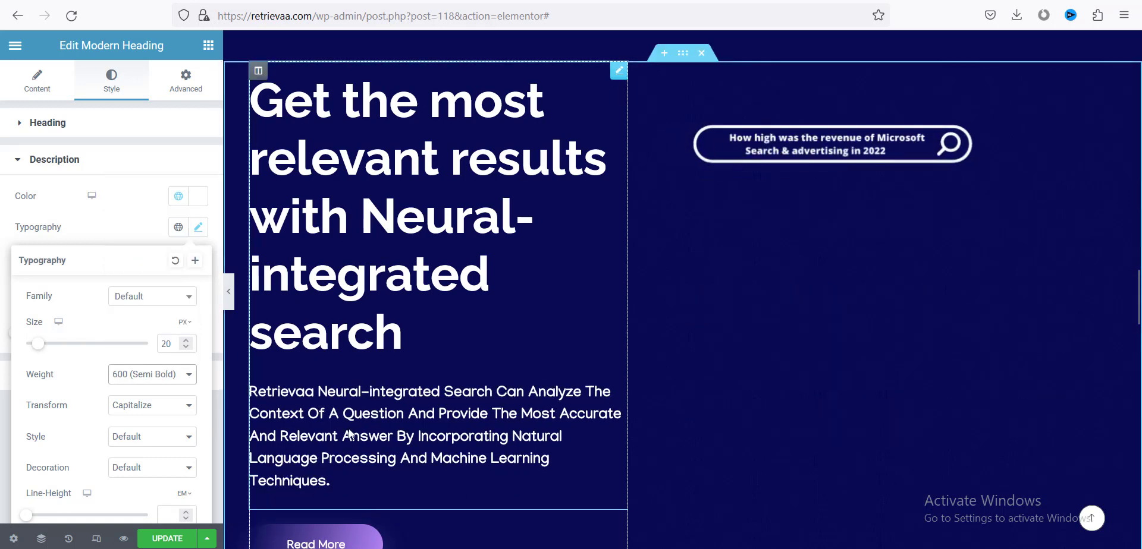
{"action": "left_click", "coordinate": [153, 381]}
{"action": "left_click", "coordinate": [152, 382]}
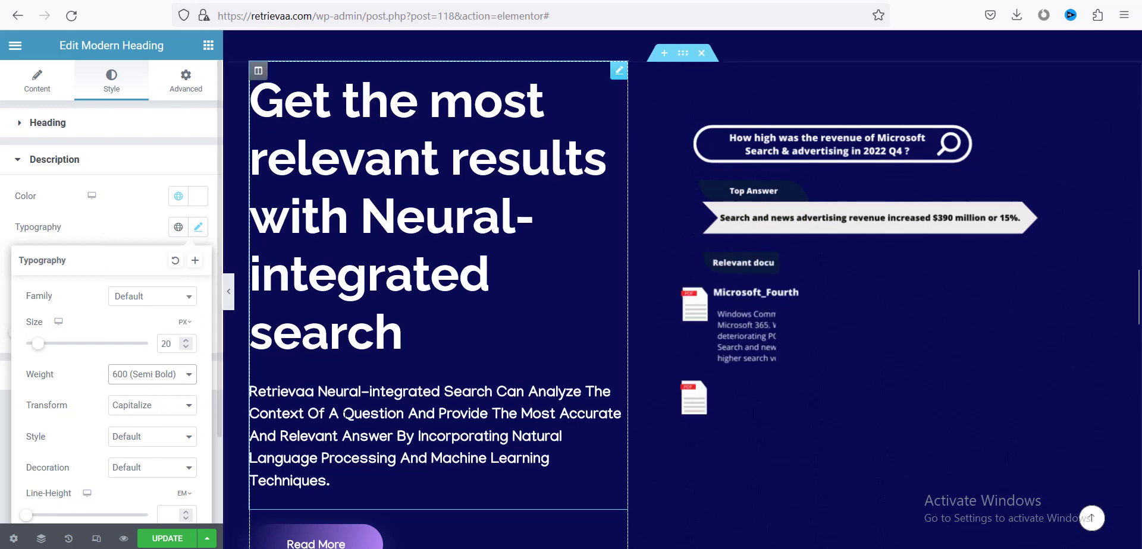
{"action": "left_click", "coordinate": [140, 407]}
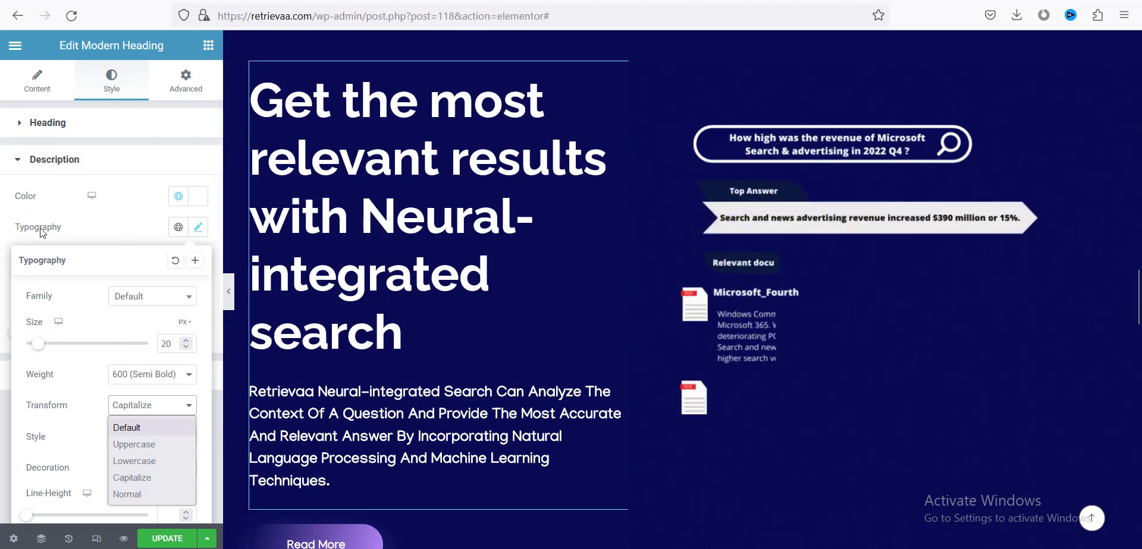
Step: Review the heading widget's content and advanced layout settings, and look over its heading style options
{"action": "left_click", "coordinate": [37, 80]}
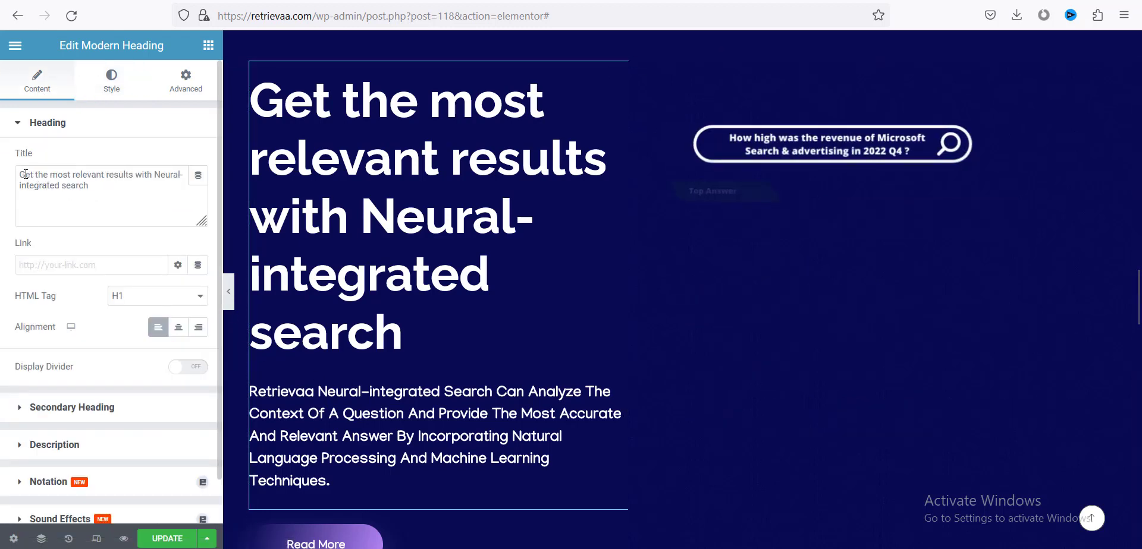
{"action": "left_click", "coordinate": [186, 81]}
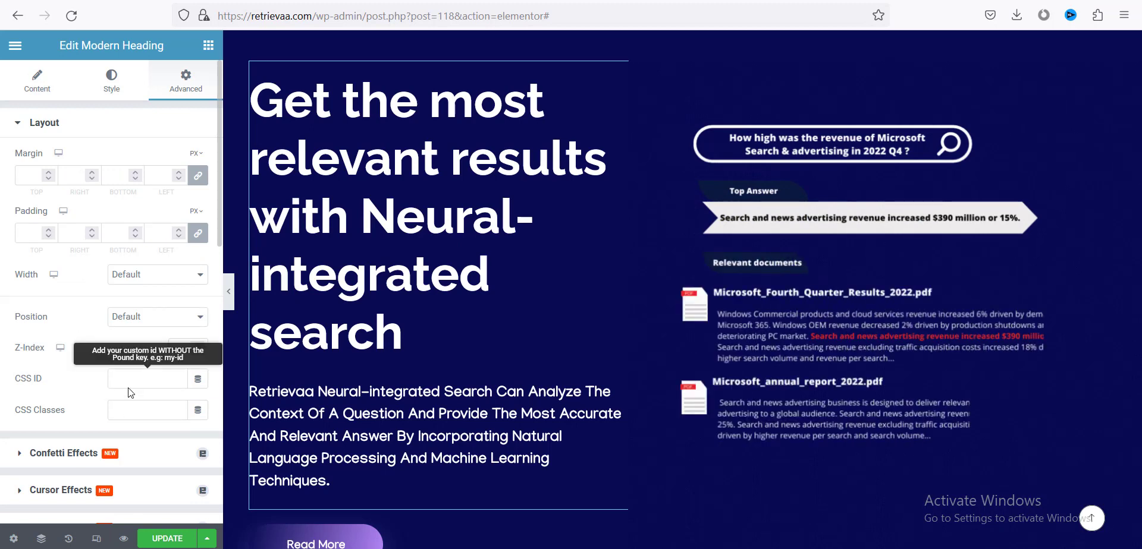
{"action": "left_click", "coordinate": [107, 89]}
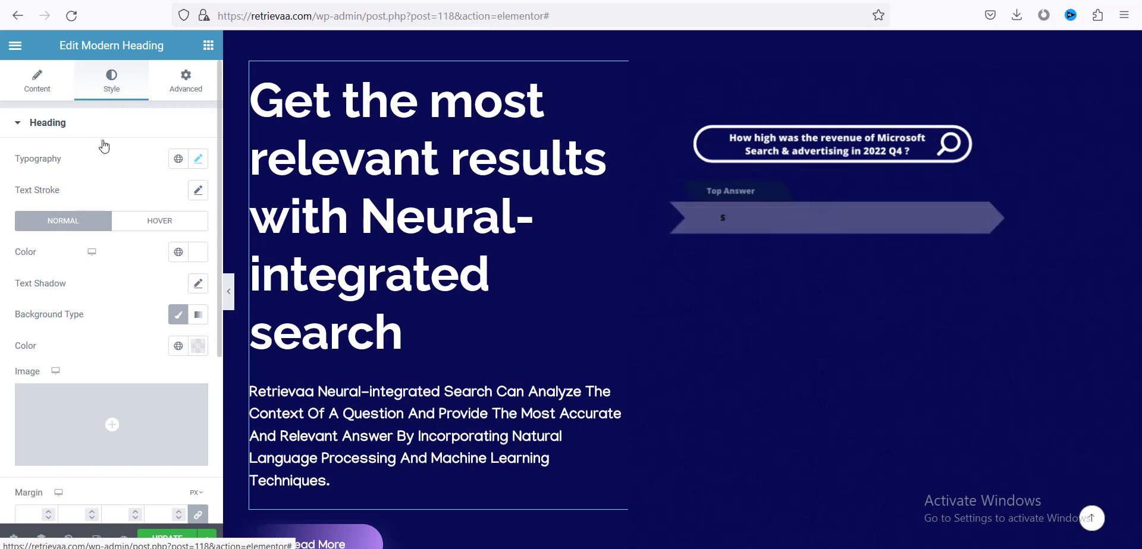
{"action": "scroll", "coordinate": [97, 503], "scroll_direction": "down", "scroll_amount": 5}
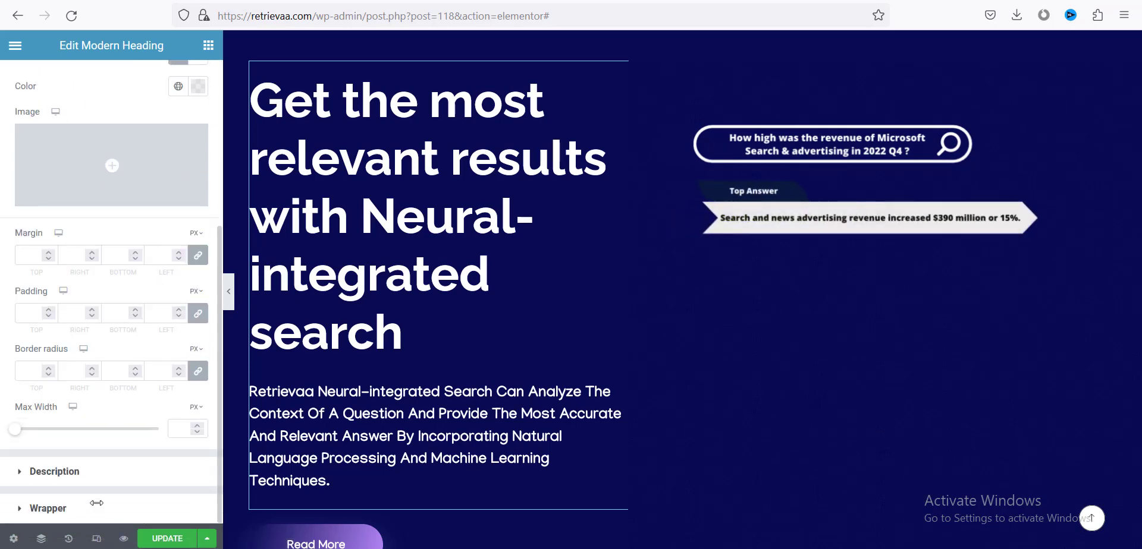
Step: Set the description's font size to 18 px and its weight to 400 (Normal)
{"action": "left_click", "coordinate": [153, 474]}
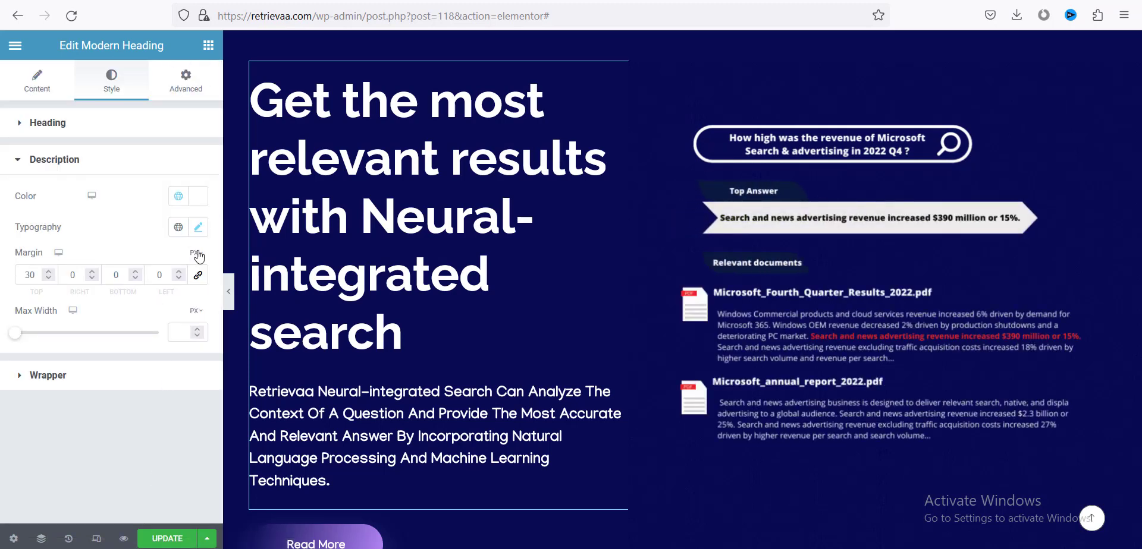
{"action": "left_click", "coordinate": [197, 228]}
{"action": "left_click", "coordinate": [185, 348]}
{"action": "left_click", "coordinate": [185, 348]}
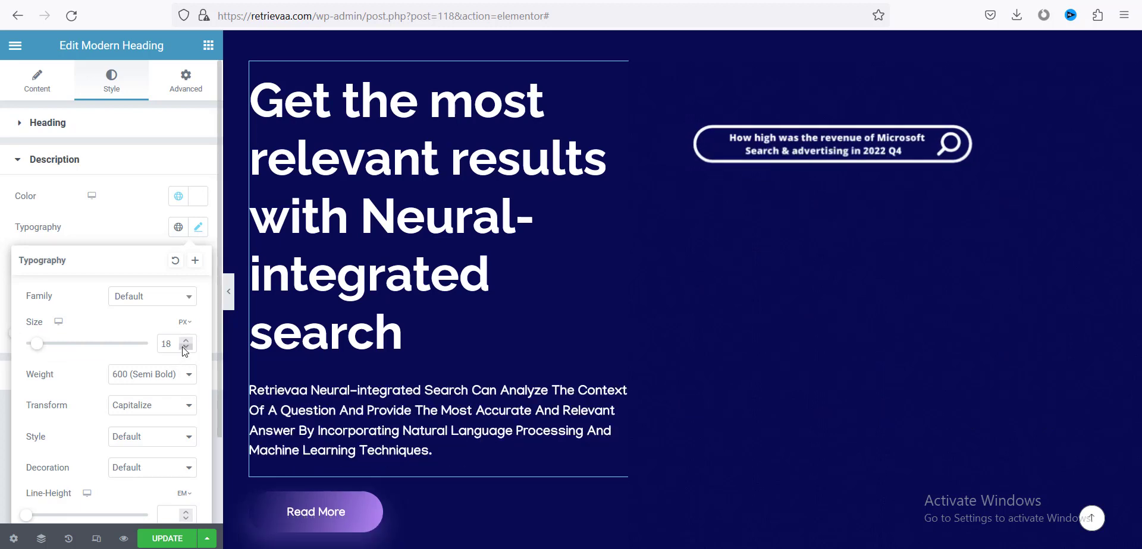
{"action": "left_click", "coordinate": [180, 373]}
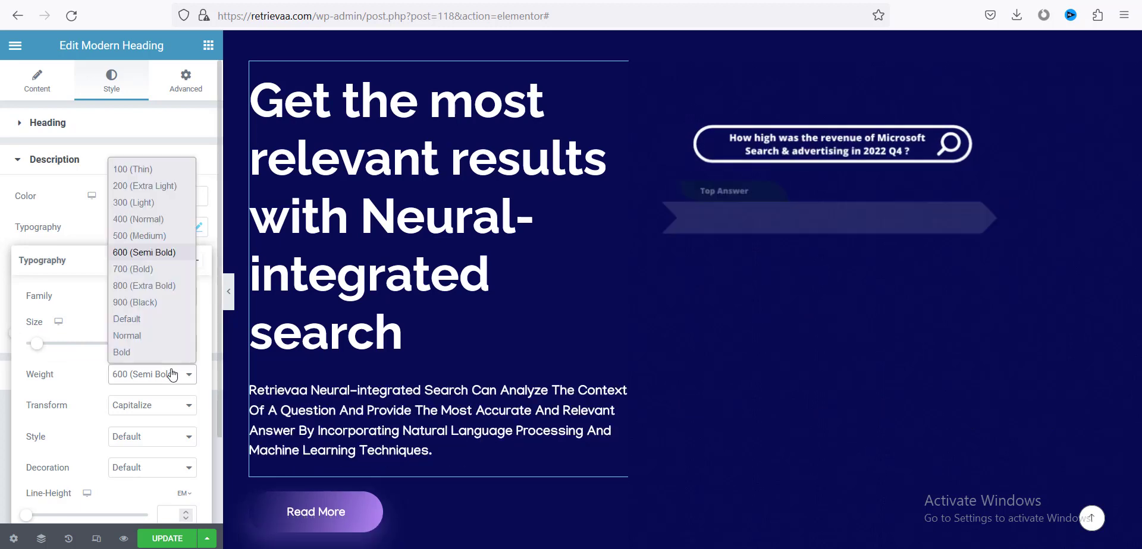
{"action": "left_click", "coordinate": [136, 218]}
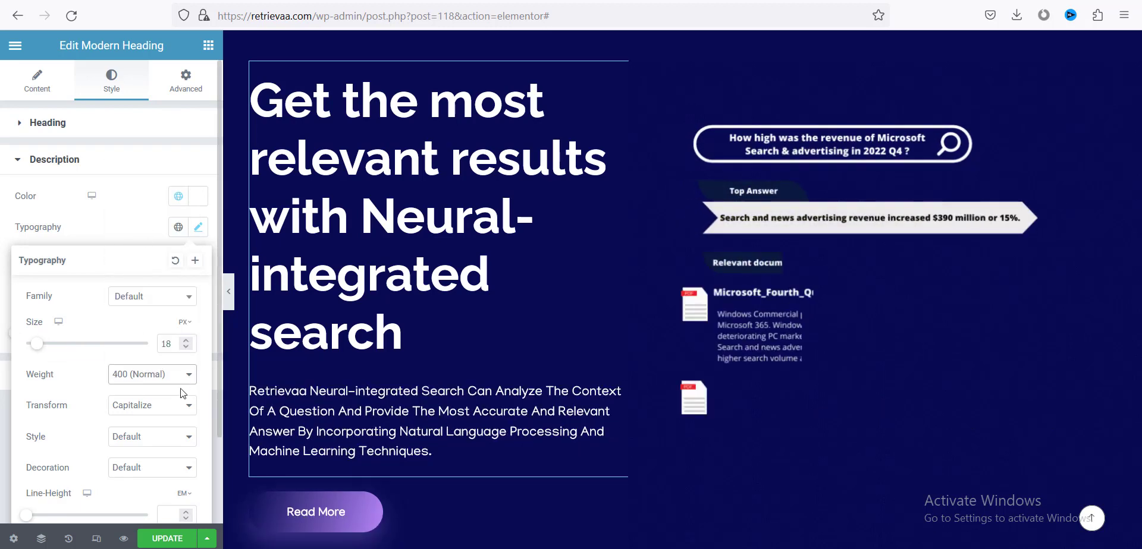
Step: Try the Default, Uppercase and Lowercase text transforms on the description, and return it to Capitalize
{"action": "left_click", "coordinate": [131, 415]}
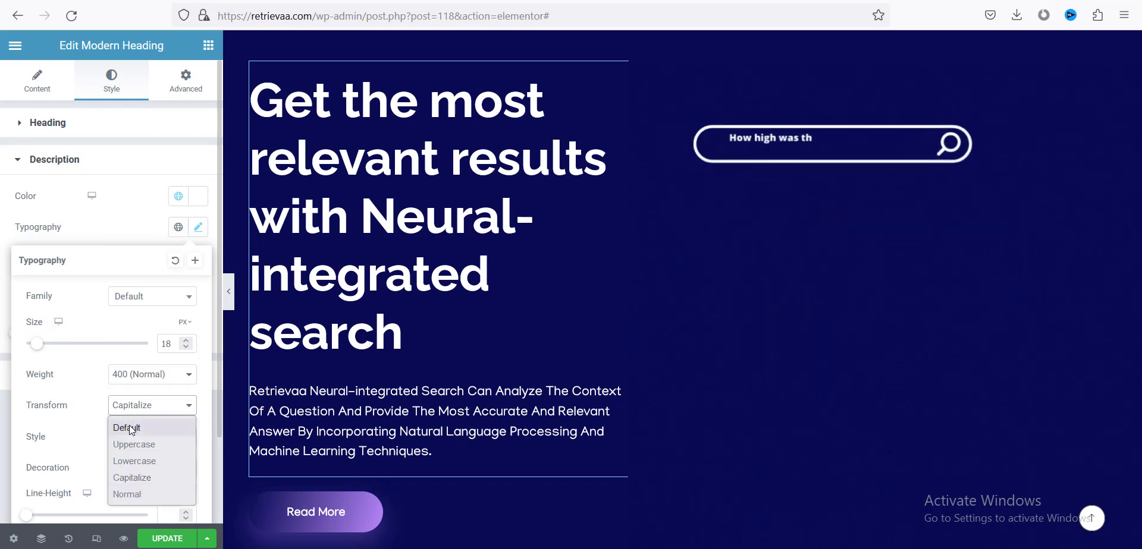
{"action": "left_click", "coordinate": [131, 429]}
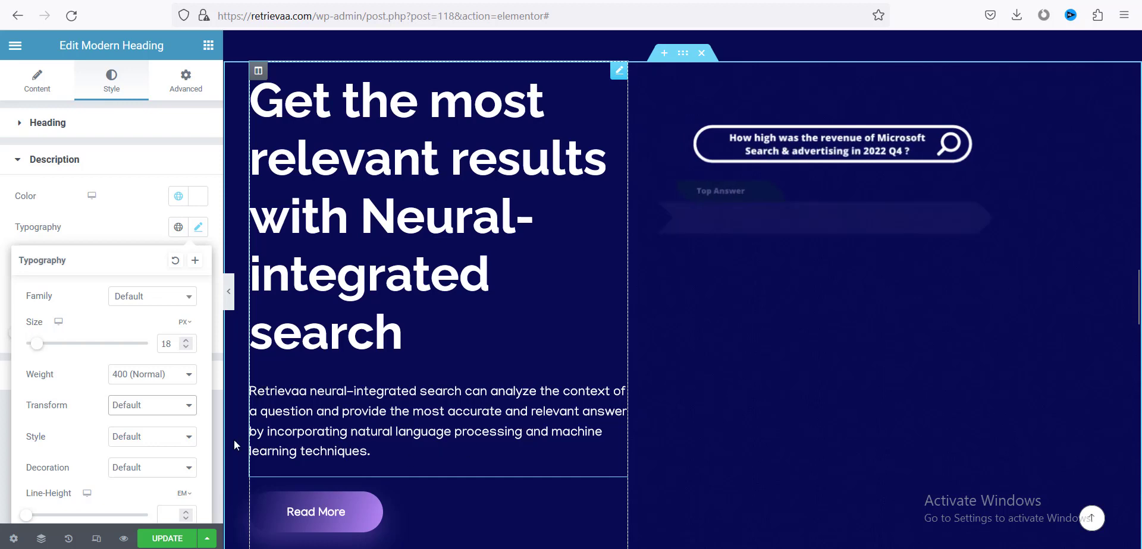
{"action": "left_click", "coordinate": [166, 410]}
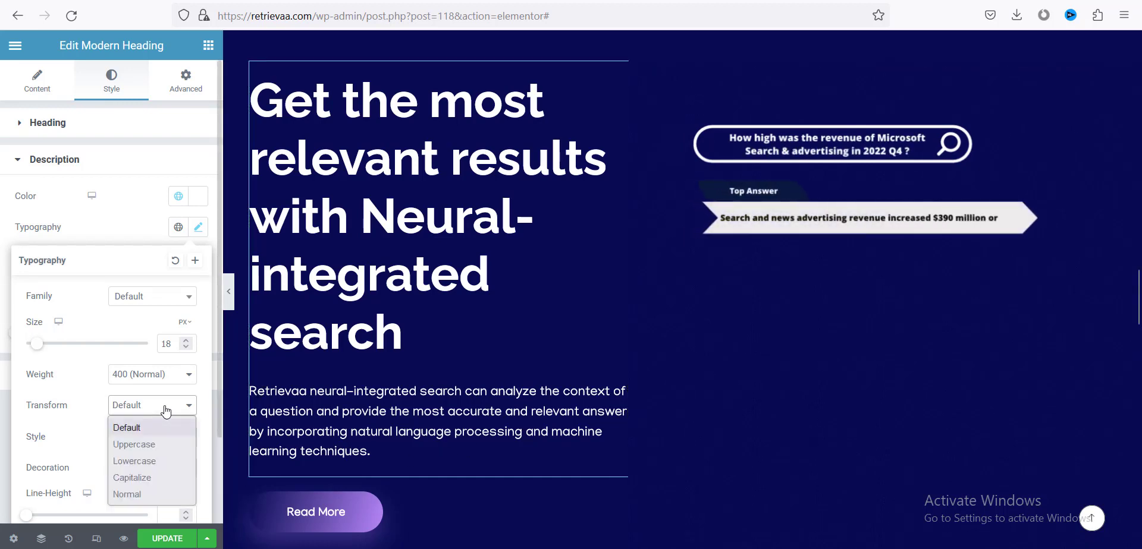
{"action": "left_click", "coordinate": [135, 446]}
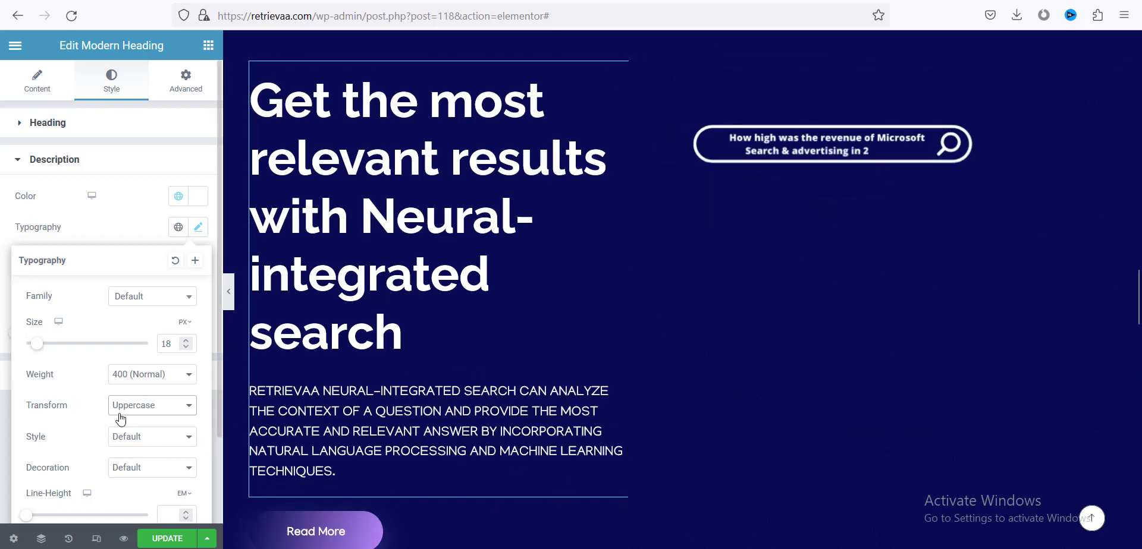
{"action": "left_click", "coordinate": [151, 409]}
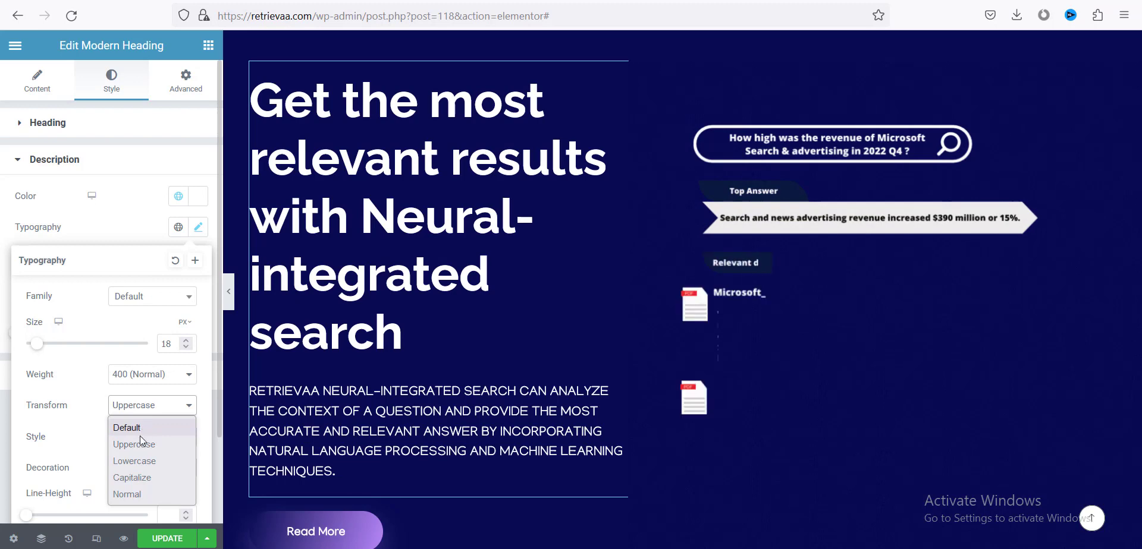
{"action": "left_click", "coordinate": [137, 464]}
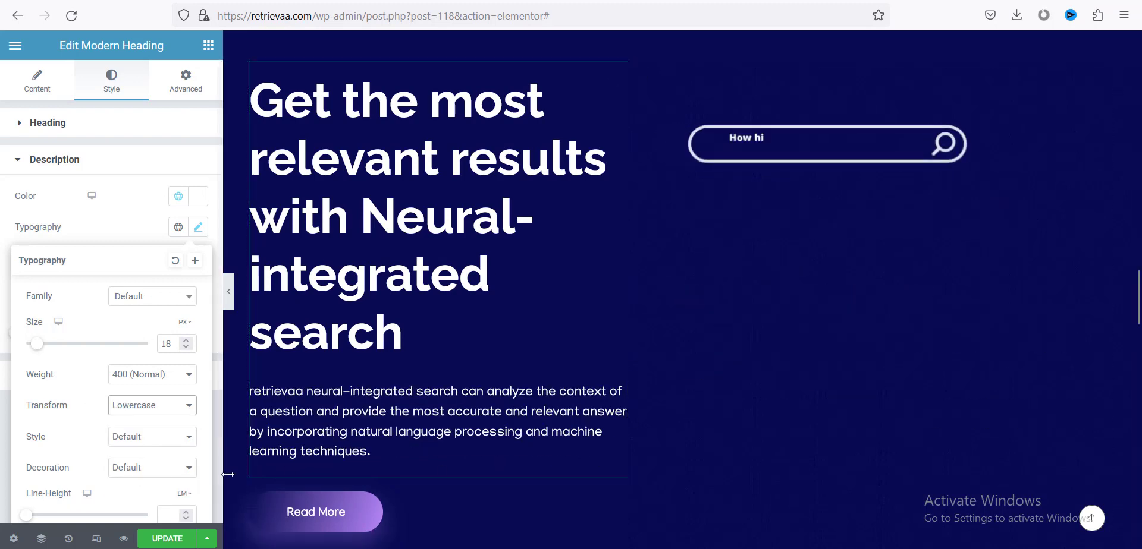
{"action": "left_click", "coordinate": [137, 409]}
{"action": "left_click", "coordinate": [127, 428]}
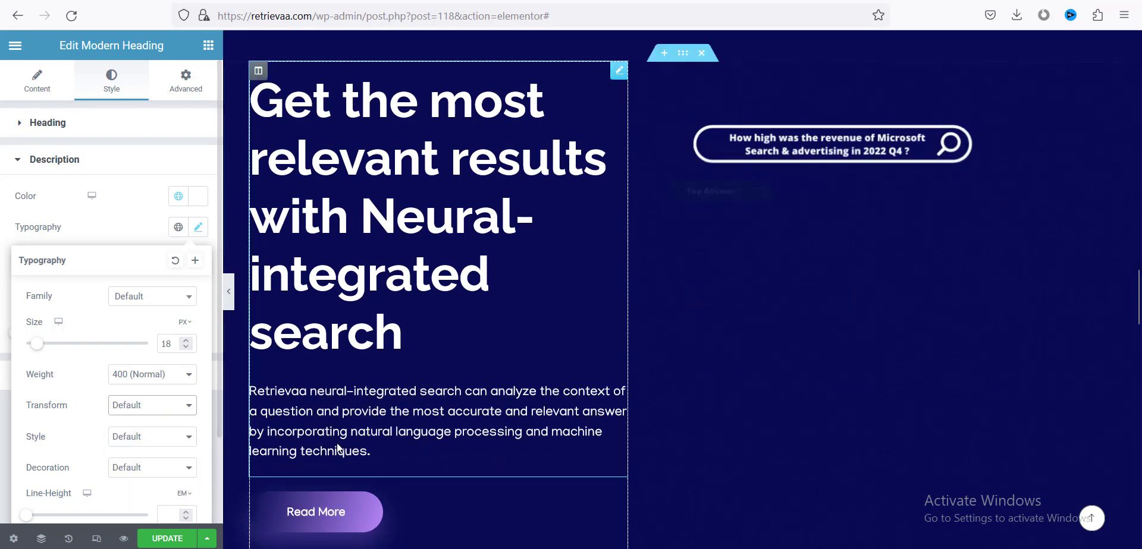
{"action": "left_click", "coordinate": [133, 407]}
{"action": "left_click", "coordinate": [127, 479]}
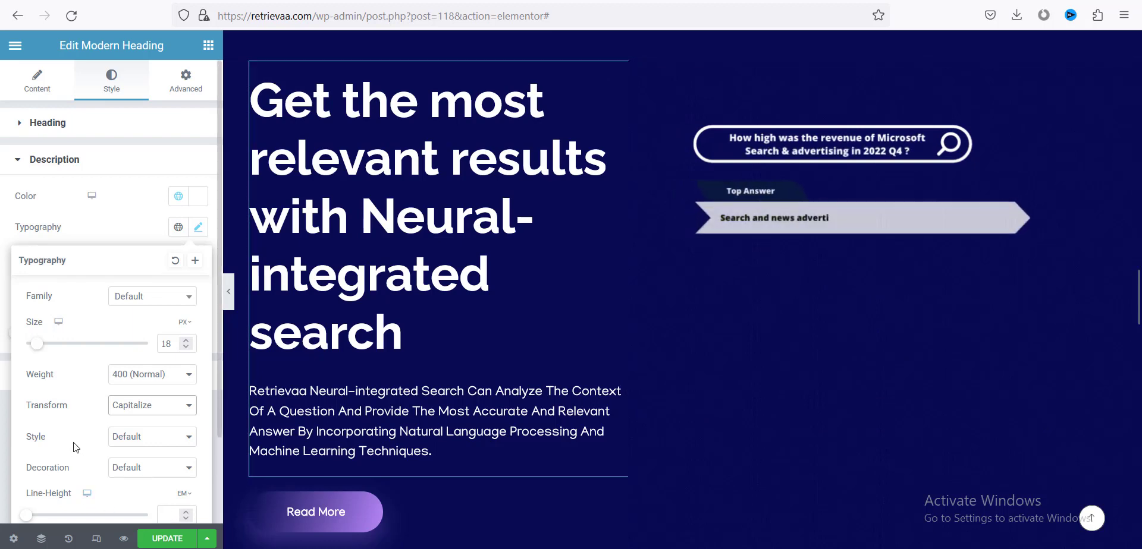
Step: Try the Italic font style on the description and return the style to Default
{"action": "left_click", "coordinate": [159, 443]}
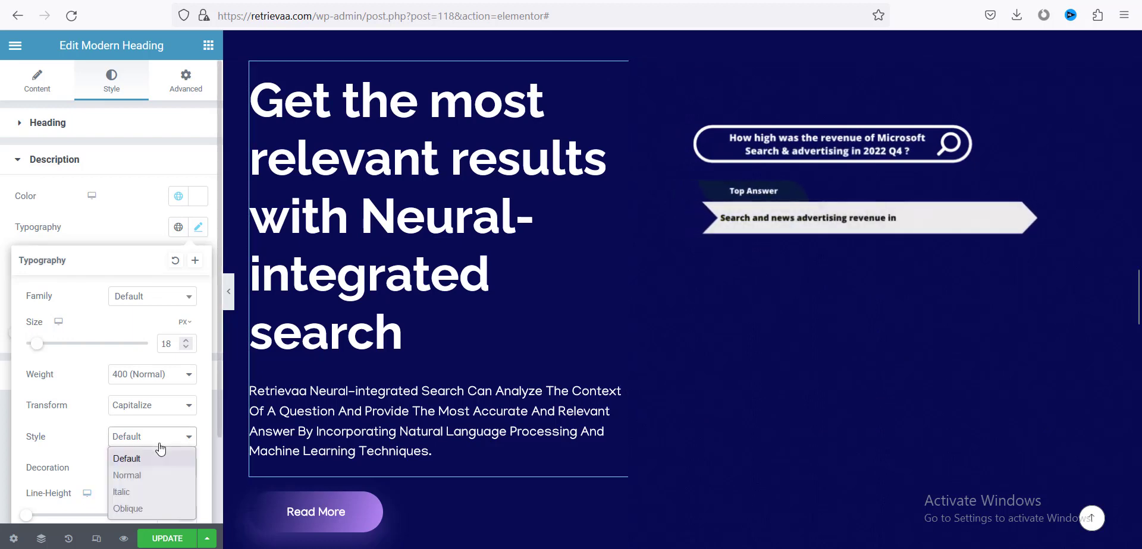
{"action": "left_click", "coordinate": [147, 493]}
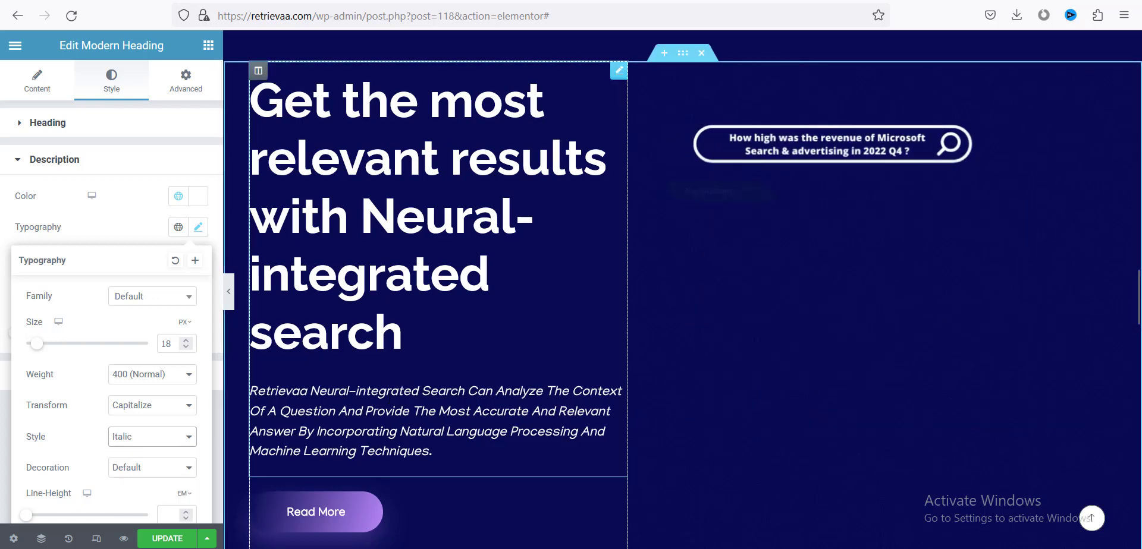
{"action": "left_click", "coordinate": [155, 445]}
{"action": "left_click", "coordinate": [148, 454]}
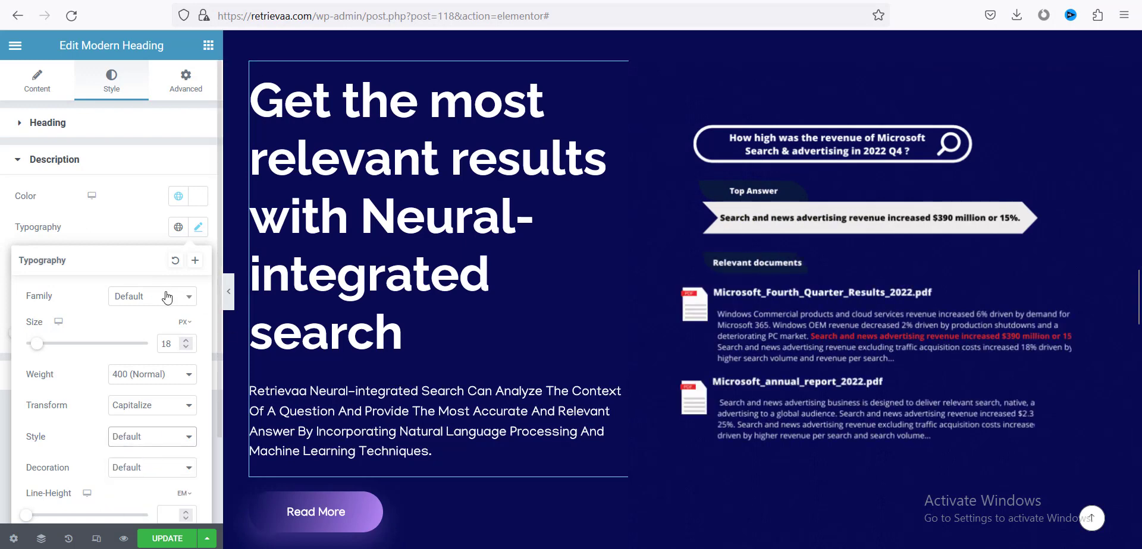
Step: Try the Underline decoration on the description text and return the decoration to Default
{"action": "scroll", "coordinate": [166, 297], "scroll_direction": "down", "scroll_amount": 2}
{"action": "left_click", "coordinate": [146, 370]}
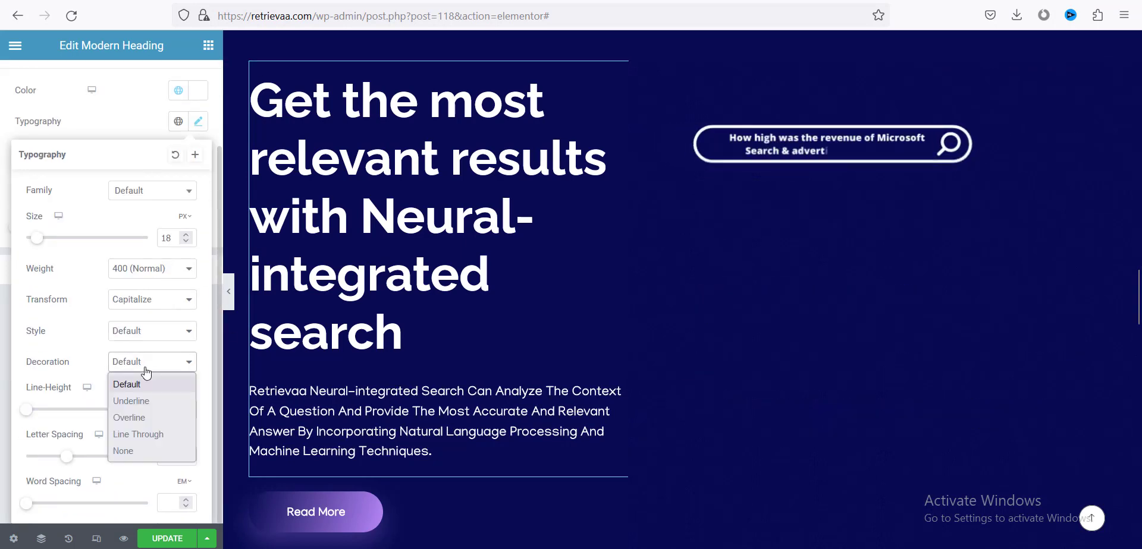
{"action": "left_click", "coordinate": [131, 402]}
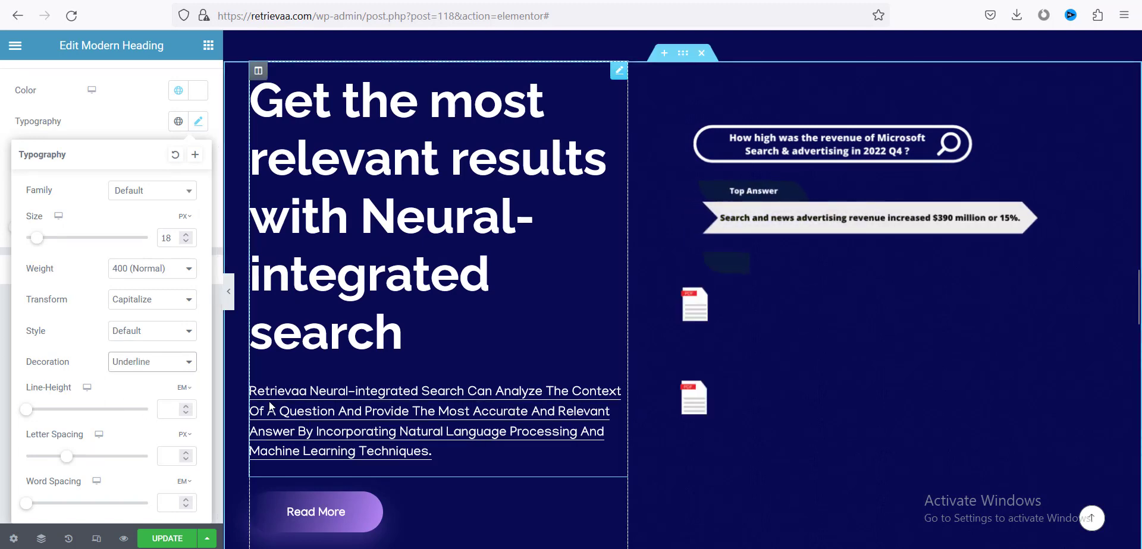
{"action": "left_click", "coordinate": [153, 369]}
{"action": "left_click", "coordinate": [143, 386]}
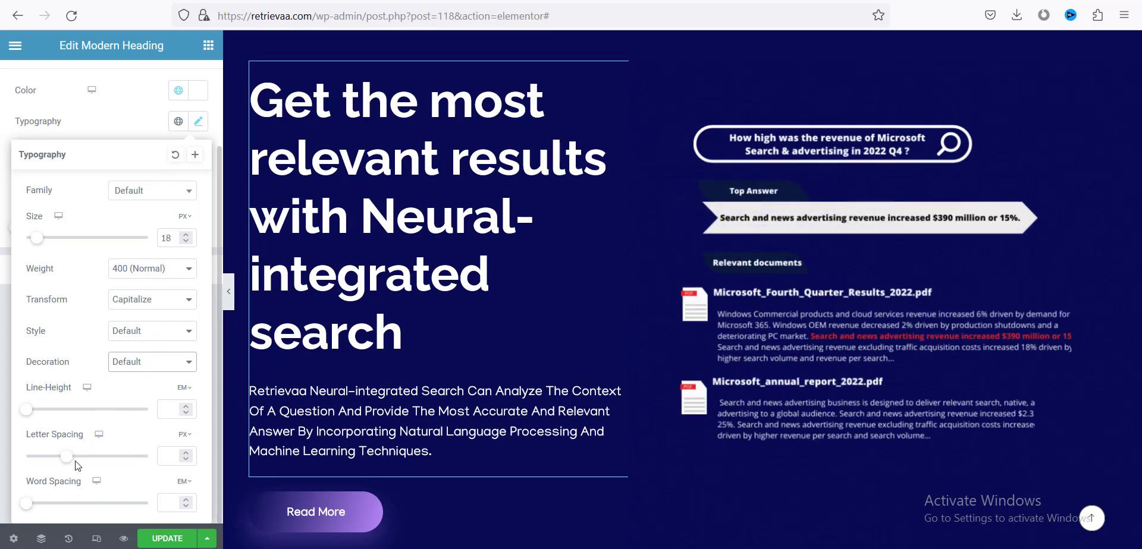
Step: Try a letter spacing of -0.3 px on the description, clear the value and close the typography settings
{"action": "left_click_drag", "start_coordinate": [76, 463], "coordinate": [65, 463]}
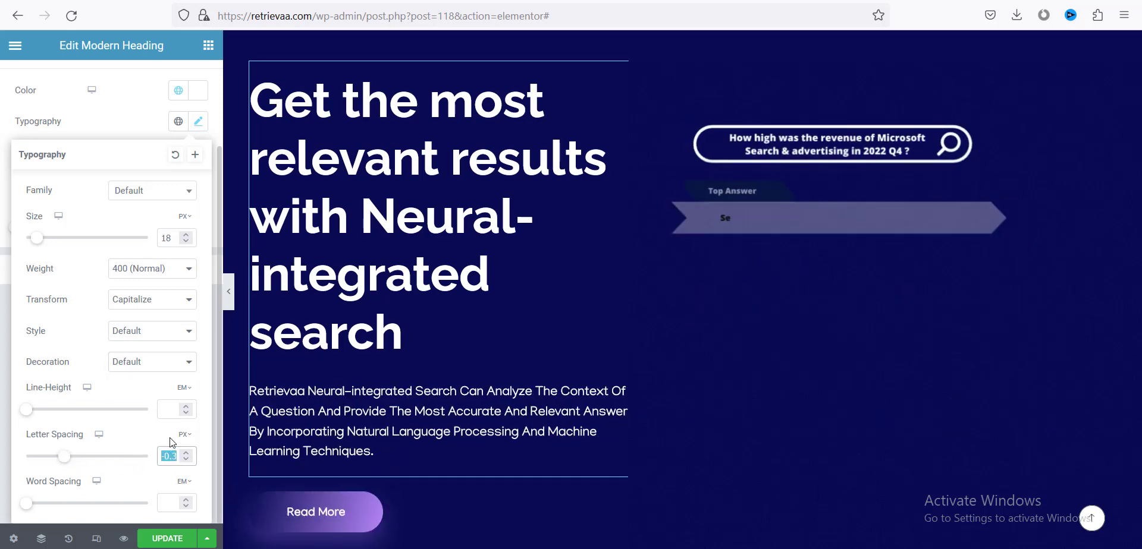
{"action": "key", "text": "BackSpace"}
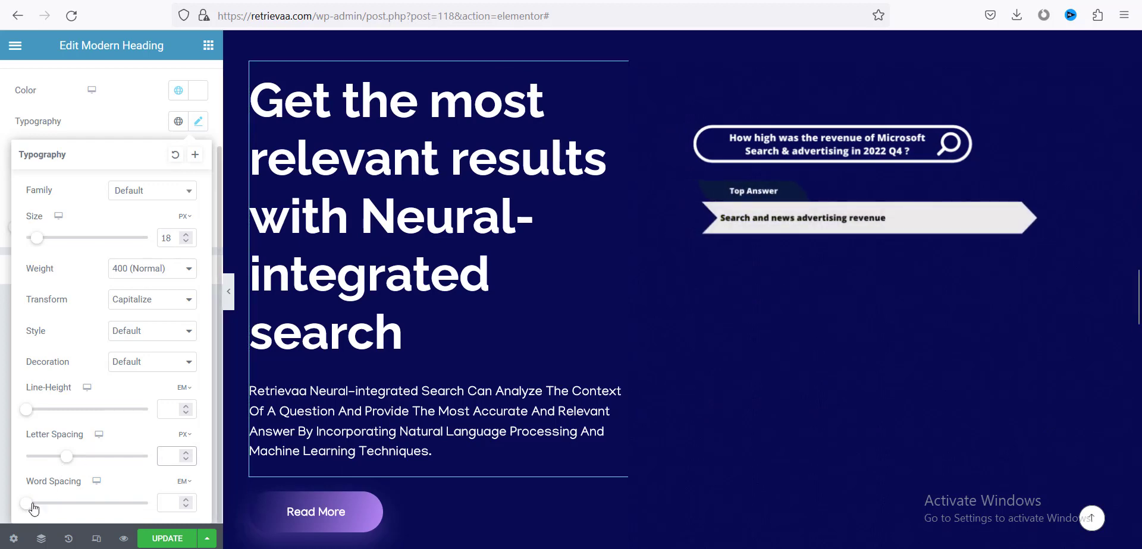
{"action": "left_click", "coordinate": [198, 122]}
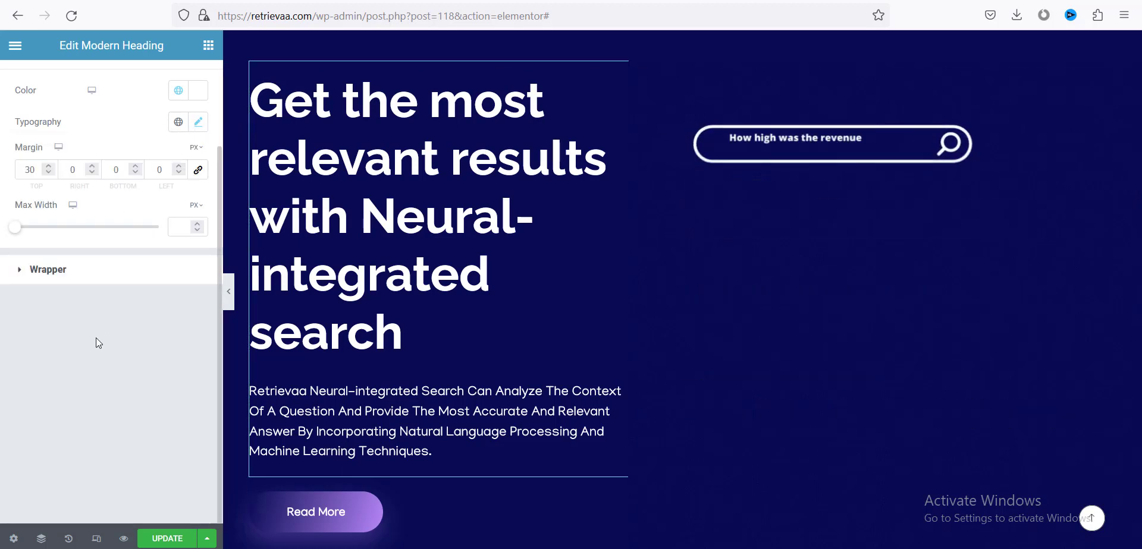
Step: Look through the whole home page down to the footer and back up to the Neural Search hero section
{"action": "scroll", "coordinate": [649, 263], "scroll_direction": "down", "scroll_amount": 3}
{"action": "scroll", "coordinate": [751, 315], "scroll_direction": "up", "scroll_amount": 6}
{"action": "scroll", "coordinate": [740, 327], "scroll_direction": "down", "scroll_amount": 20}
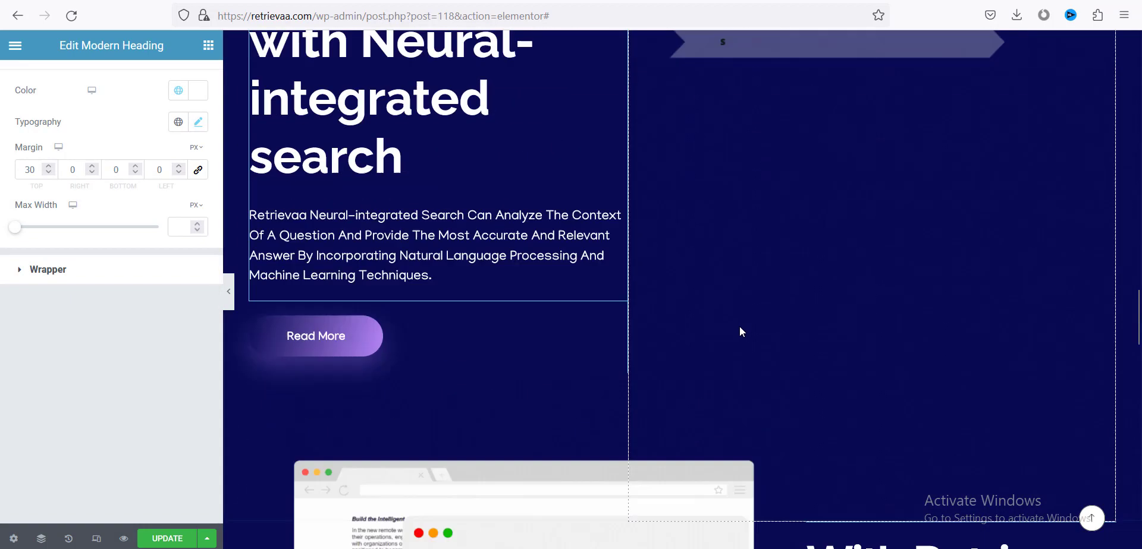
{"action": "scroll", "coordinate": [735, 327], "scroll_direction": "down", "scroll_amount": 15}
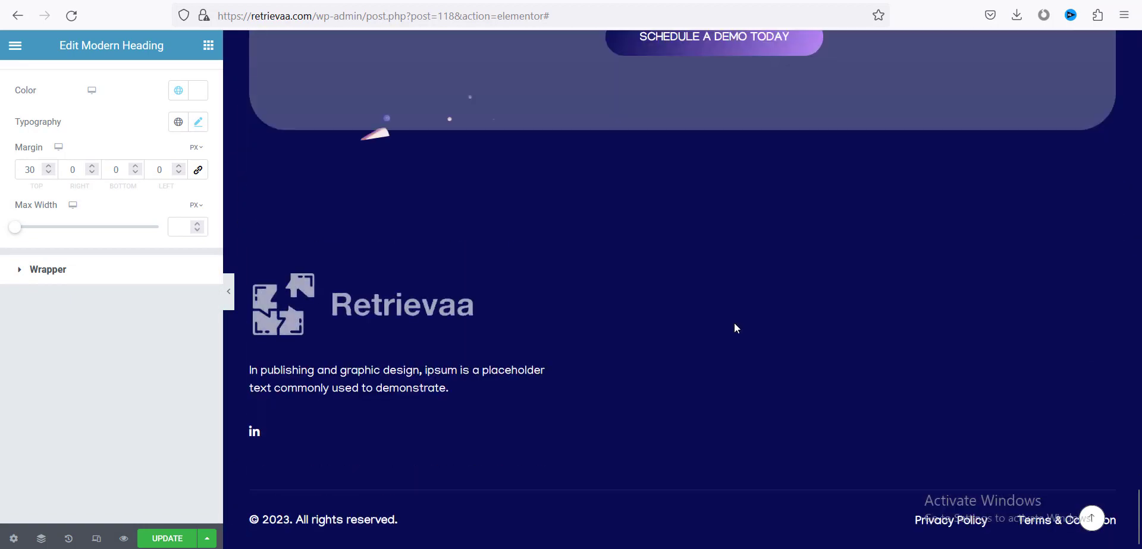
{"action": "scroll", "coordinate": [816, 426], "scroll_direction": "up", "scroll_amount": 12}
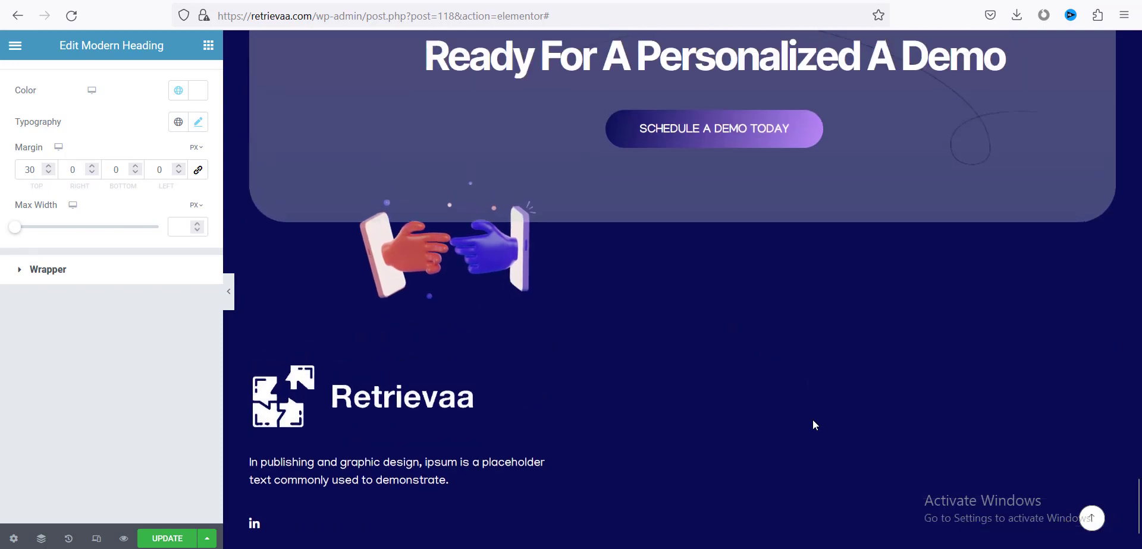
{"action": "scroll", "coordinate": [818, 415], "scroll_direction": "up", "scroll_amount": 10}
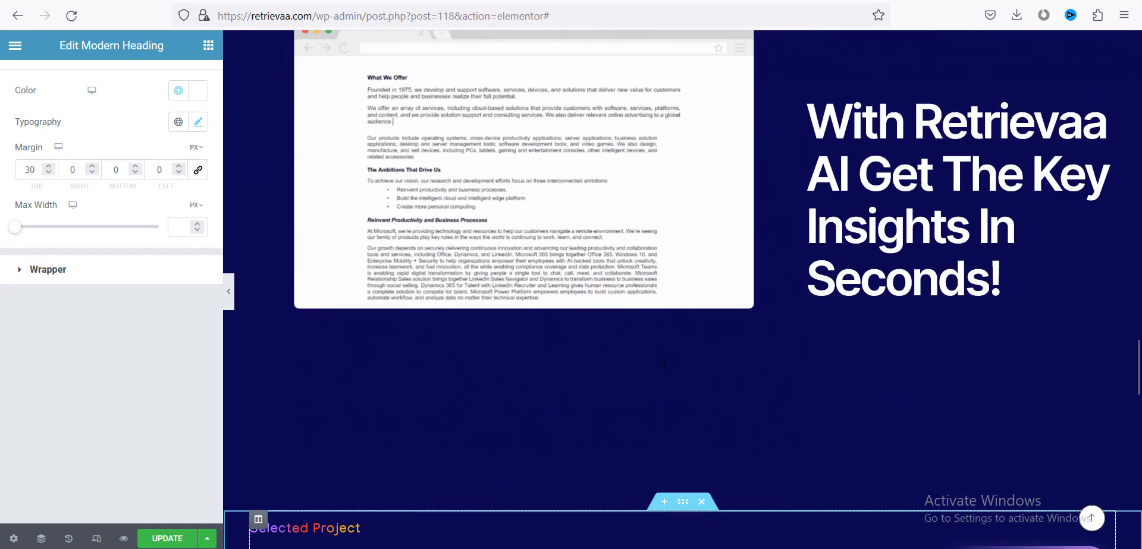
{"action": "scroll", "coordinate": [658, 353], "scroll_direction": "up", "scroll_amount": 10}
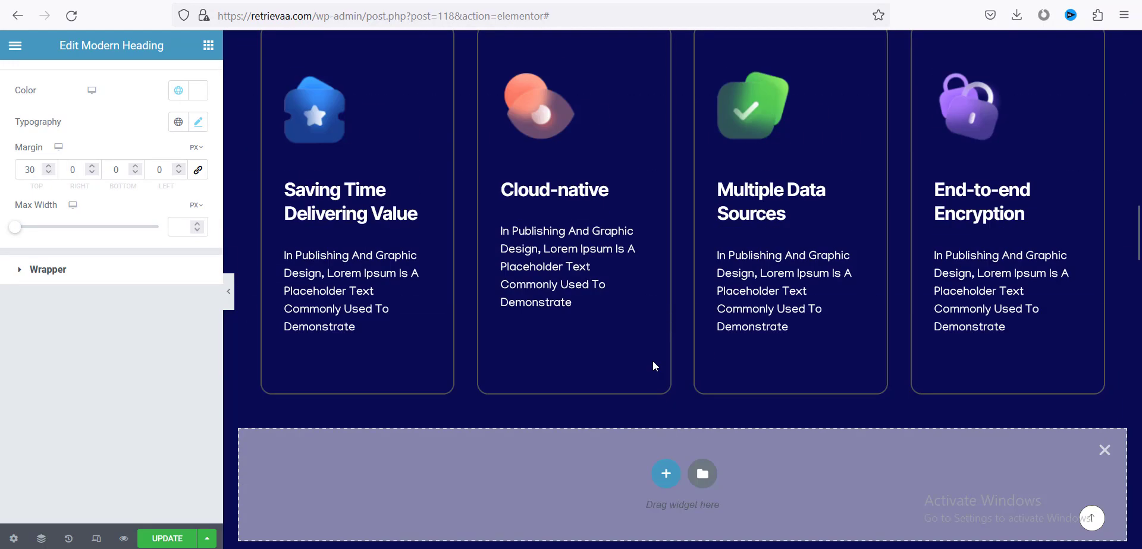
{"action": "scroll", "coordinate": [651, 358], "scroll_direction": "up", "scroll_amount": 5}
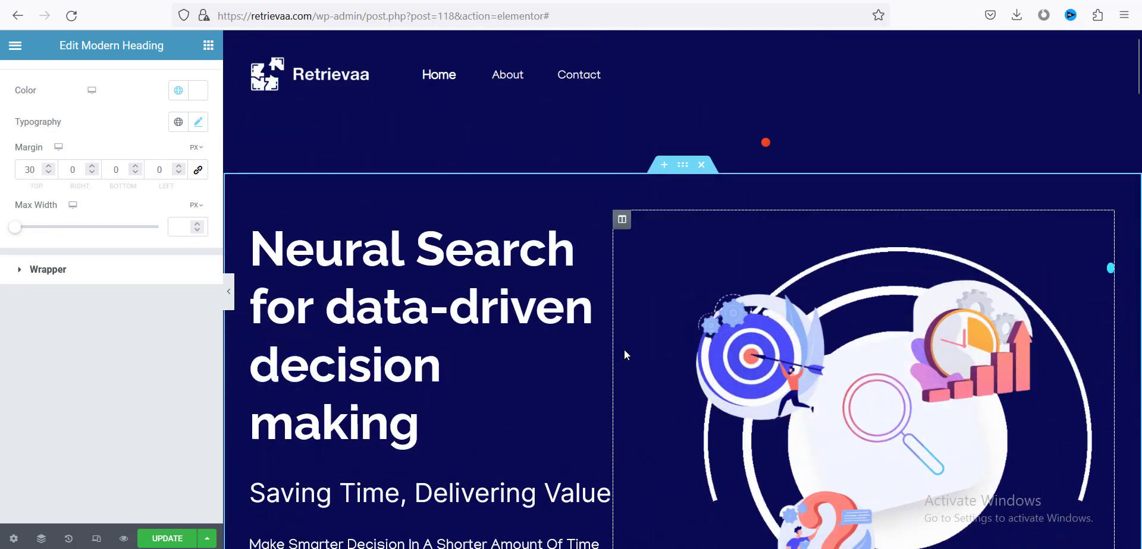
Step: Select the hero heading "Neural Search for data-driven decision making" and open its list of widget actions
{"action": "scroll", "coordinate": [783, 326], "scroll_direction": "down", "scroll_amount": 4}
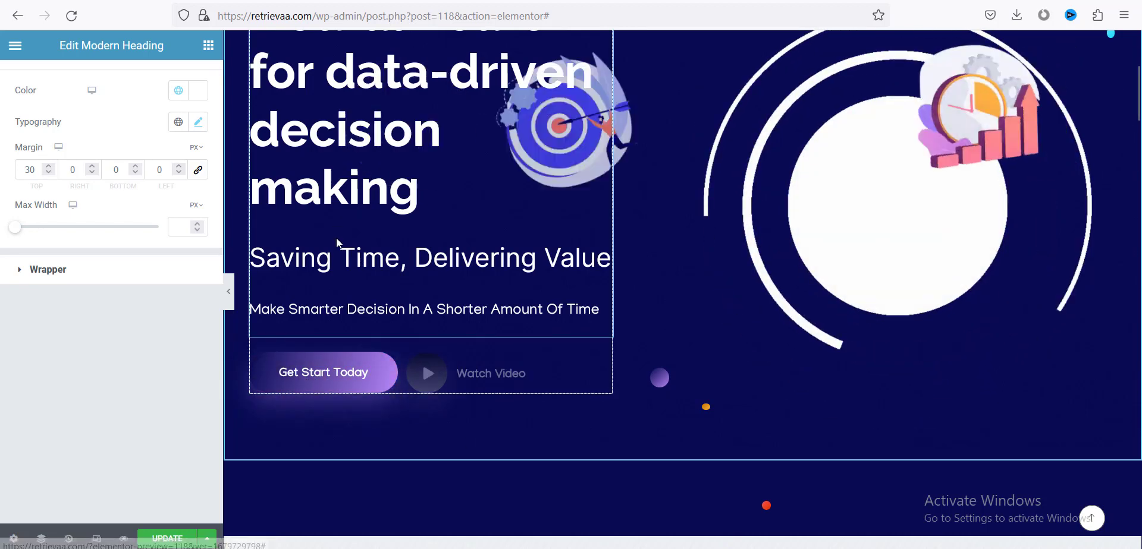
{"action": "left_click", "coordinate": [329, 196]}
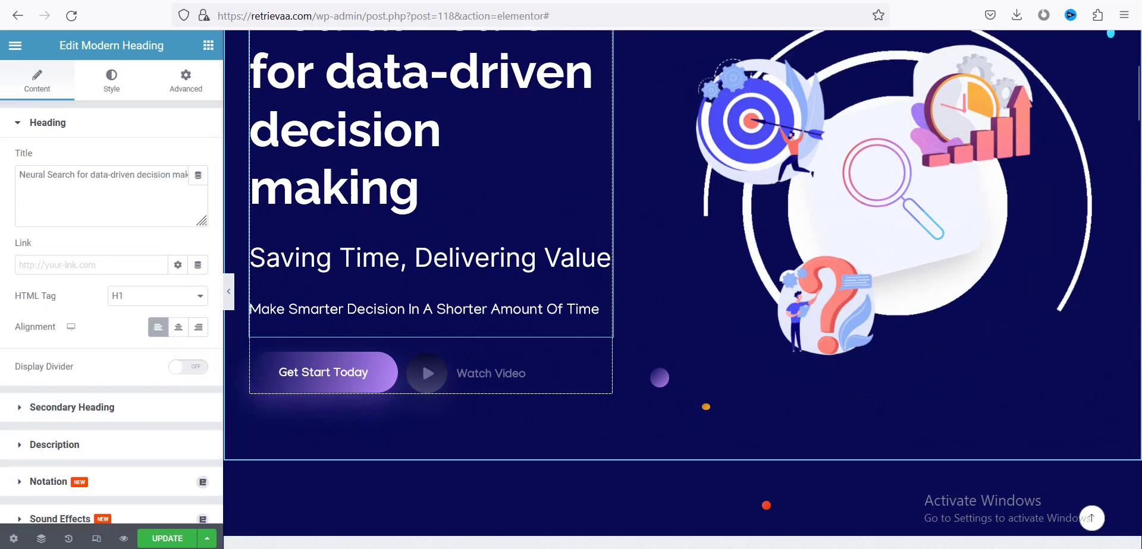
{"action": "right_click", "coordinate": [349, 199]}
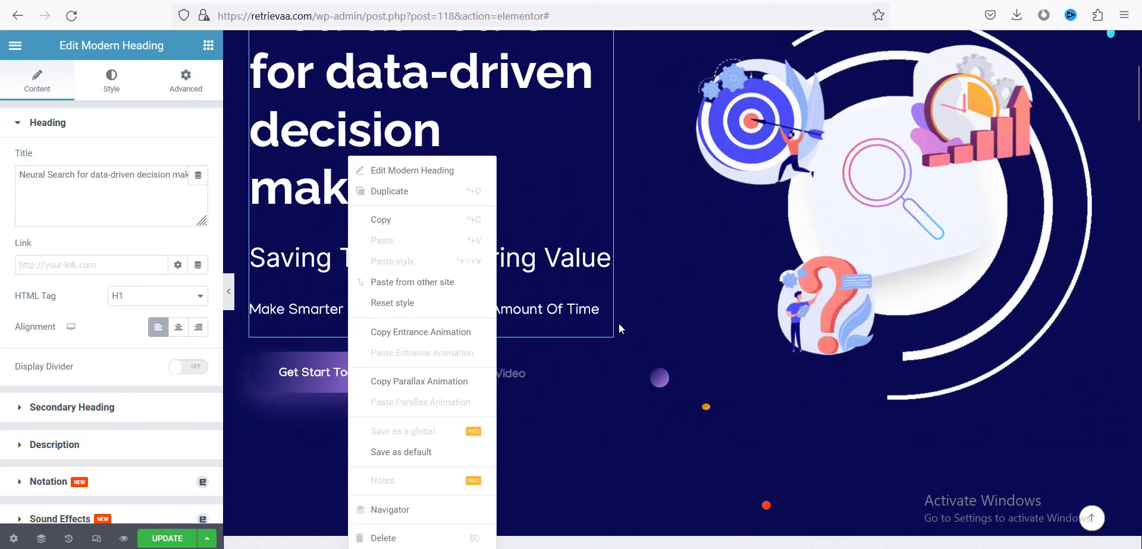
Step: Show the available actions for the Special Features section and its Our Services heading, and open the heading's settings
{"action": "scroll", "coordinate": [619, 308], "scroll_direction": "down", "scroll_amount": 1}
{"action": "scroll", "coordinate": [613, 345], "scroll_direction": "down", "scroll_amount": 3}
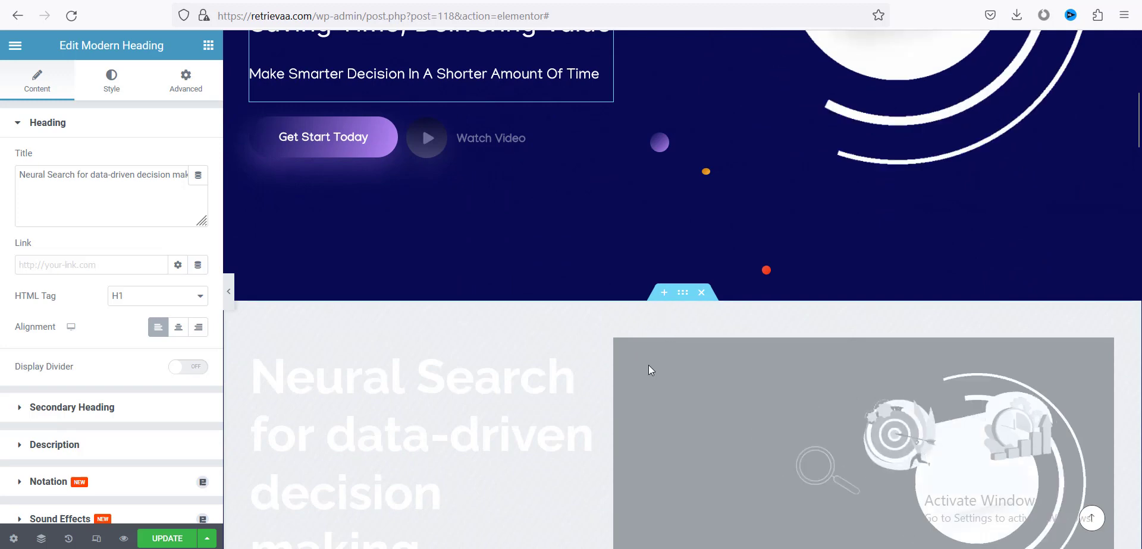
{"action": "scroll", "coordinate": [648, 365], "scroll_direction": "down", "scroll_amount": 7}
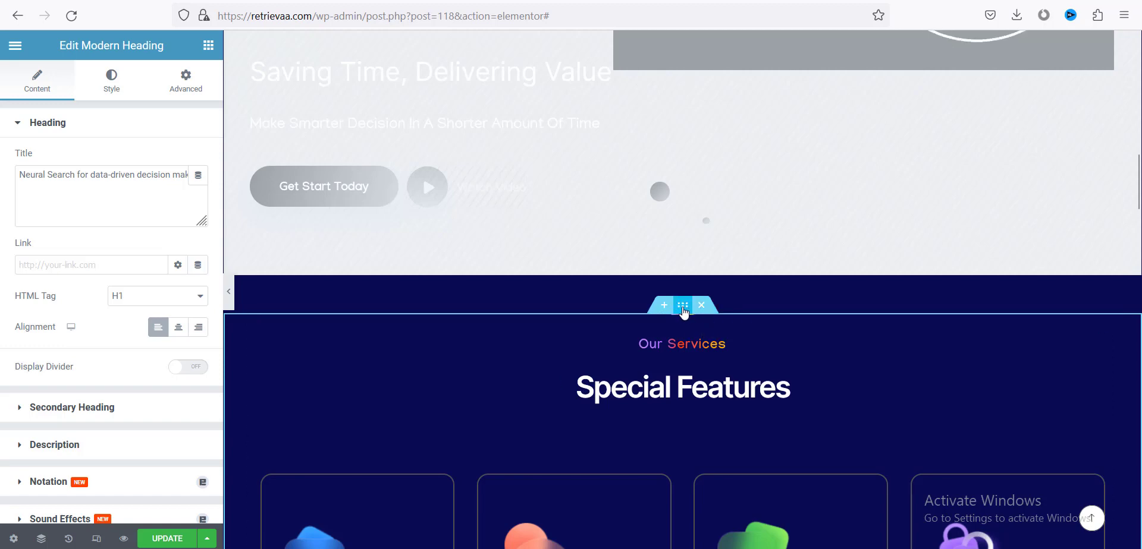
{"action": "right_click", "coordinate": [683, 308]}
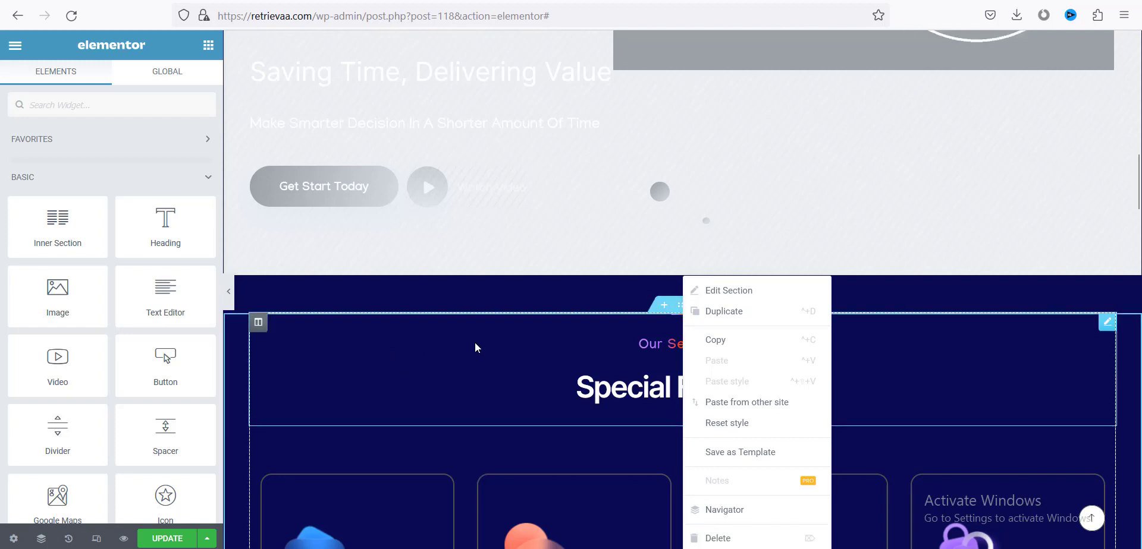
{"action": "right_click", "coordinate": [554, 348]}
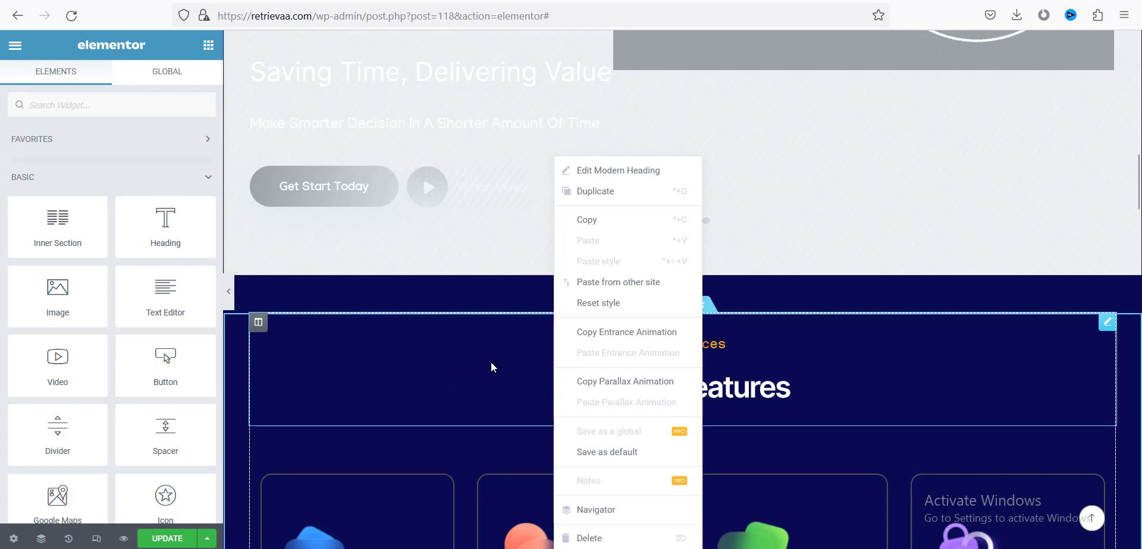
{"action": "left_click", "coordinate": [437, 409]}
Step: Switch from the page editor to the WordPress Pages list and open the live Retrievaa site in a new tab
{"action": "scroll", "coordinate": [1087, 329], "scroll_direction": "down", "scroll_amount": 6}
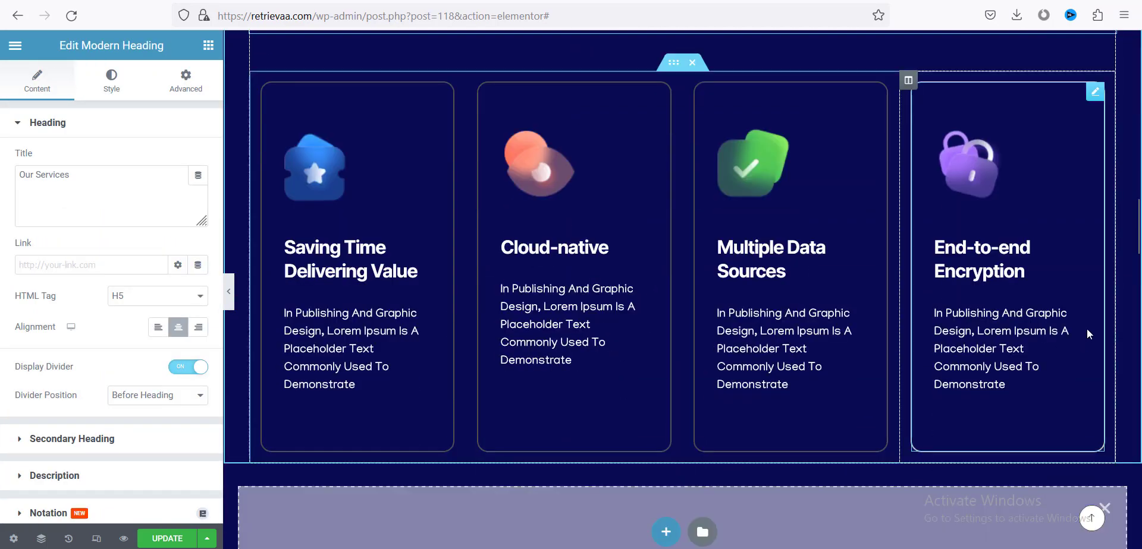
{"action": "scroll", "coordinate": [1086, 330], "scroll_direction": "down", "scroll_amount": 10}
{"action": "scroll", "coordinate": [1140, 88], "scroll_direction": "up", "scroll_amount": 15}
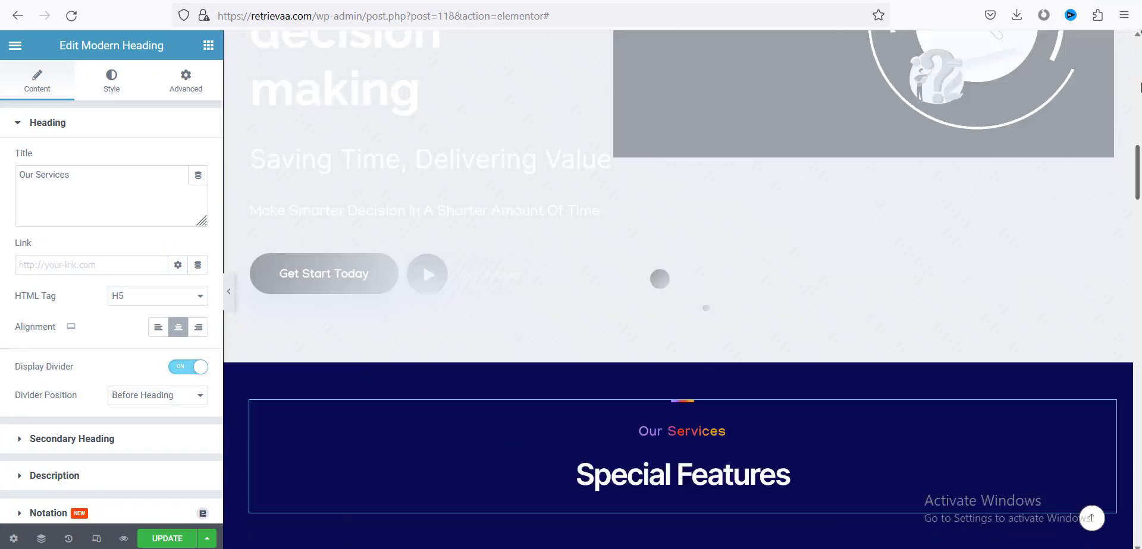
{"action": "scroll", "coordinate": [1139, 87], "scroll_direction": "up", "scroll_amount": 5}
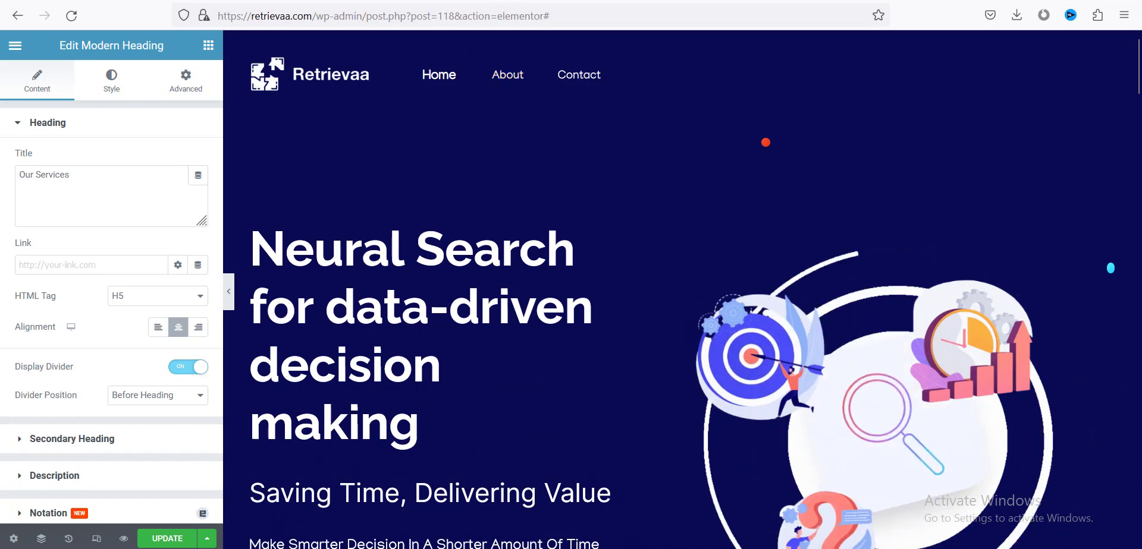
{"action": "key", "text": "alt+Left"}
{"action": "left_click", "coordinate": [593, 324]}
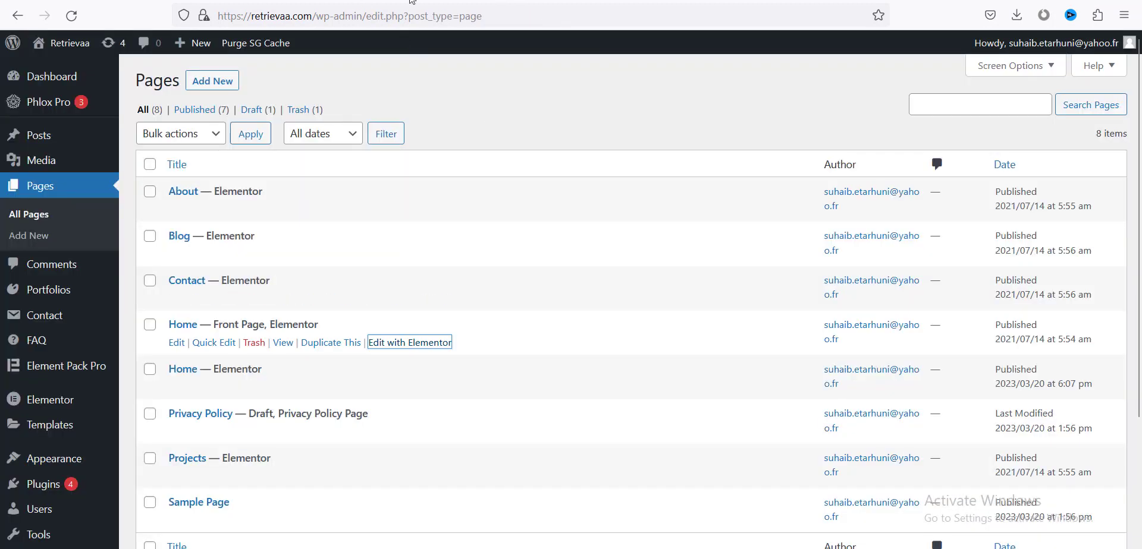
{"action": "right_click", "coordinate": [67, 69]}
{"action": "key", "text": "Escape"}
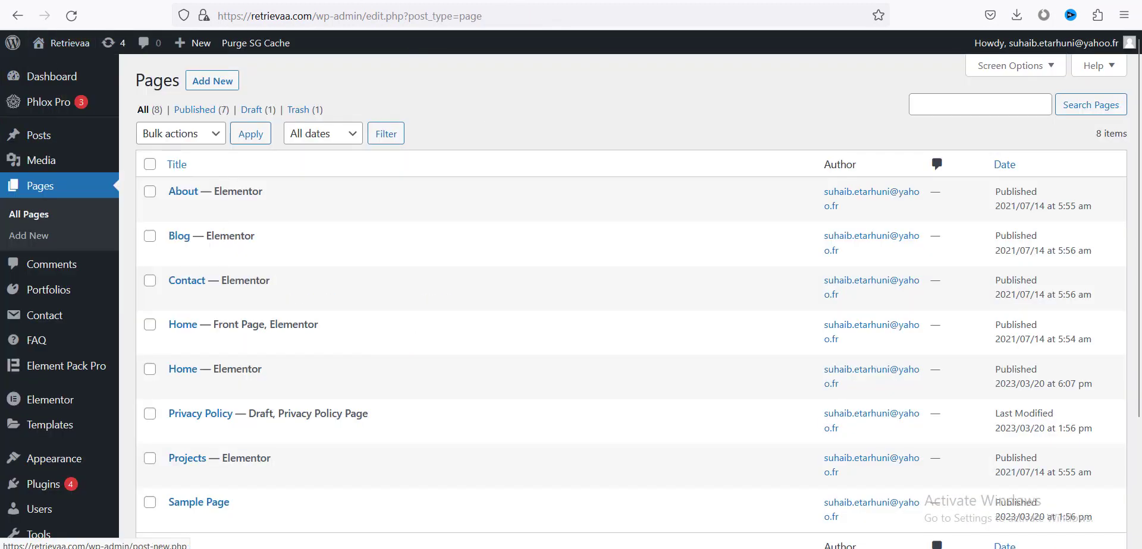
{"action": "left_click", "coordinate": [66, 68]}
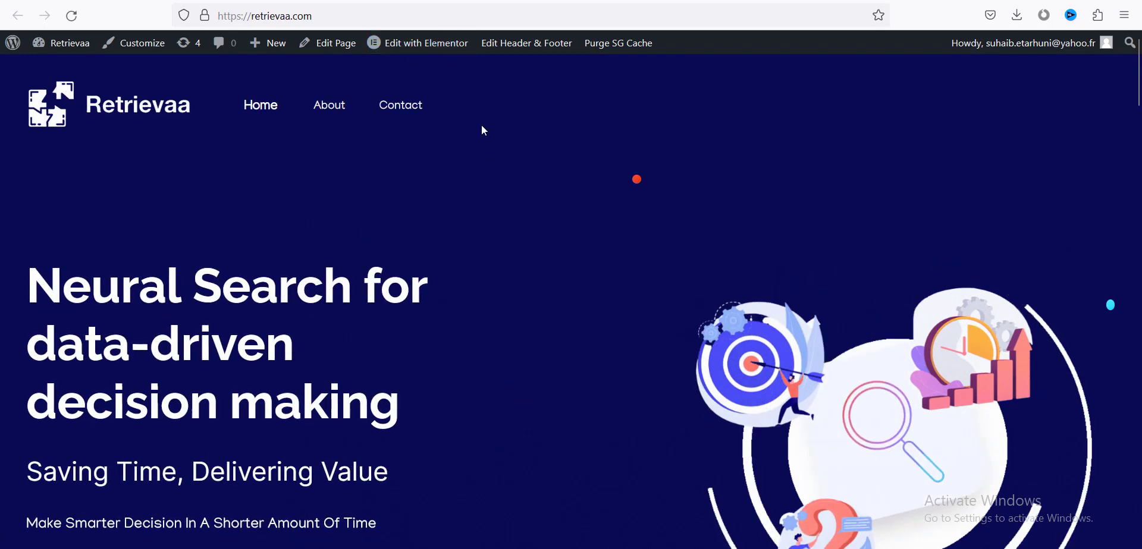
Step: Open the Site Footer for Elementor editing in a new tab and select its "Ready For A Personalized A Demo" heading
{"action": "mouse_move", "coordinate": [417, 52]}
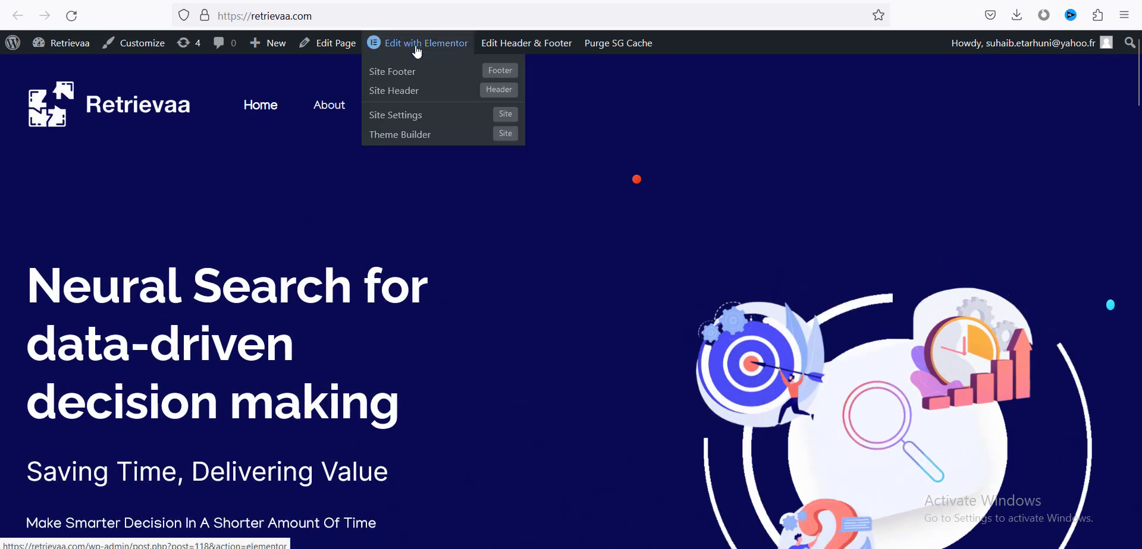
{"action": "right_click", "coordinate": [396, 90]}
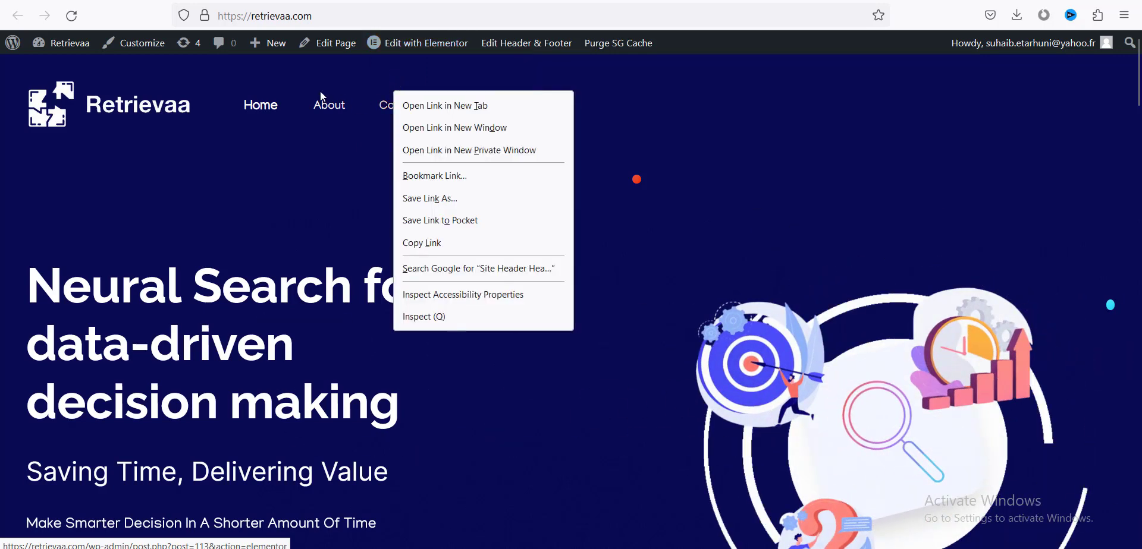
{"action": "left_click", "coordinate": [320, 91]}
{"action": "mouse_move", "coordinate": [410, 43]}
{"action": "right_click", "coordinate": [400, 73]}
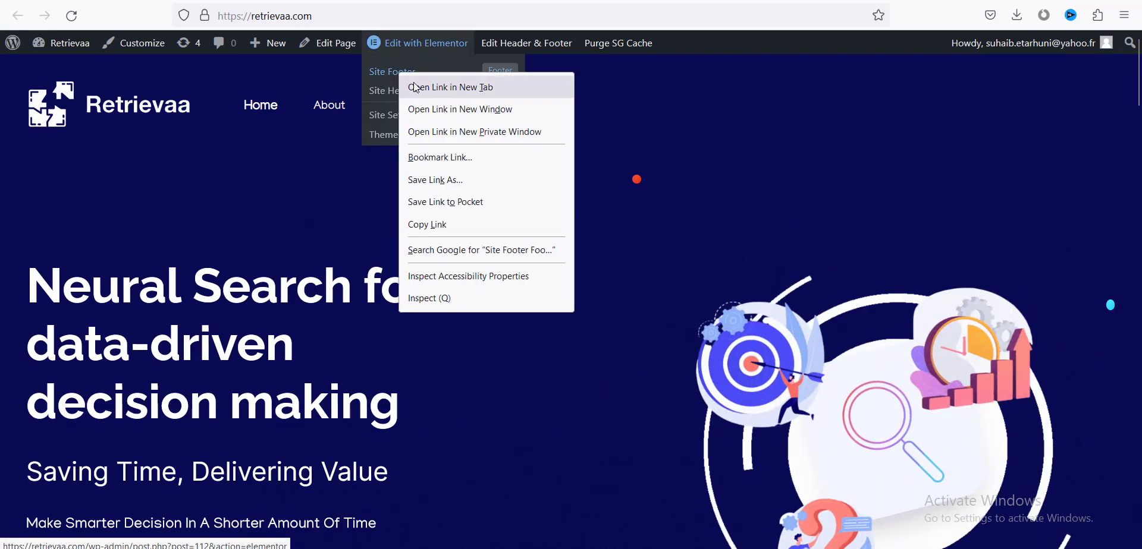
{"action": "left_click", "coordinate": [413, 82]}
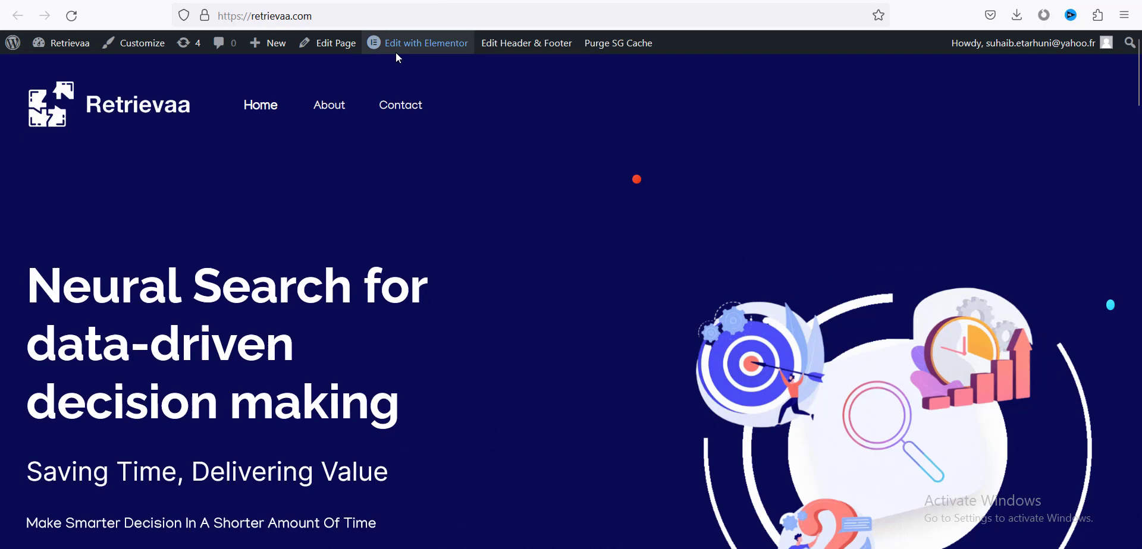
{"action": "mouse_move", "coordinate": [398, 57]}
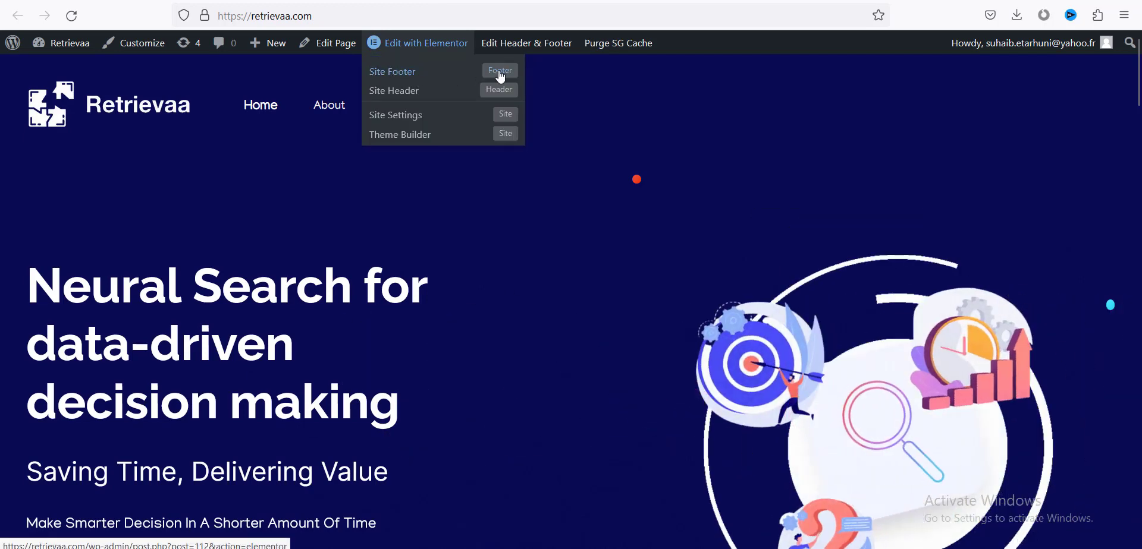
{"action": "left_click", "coordinate": [453, 73]}
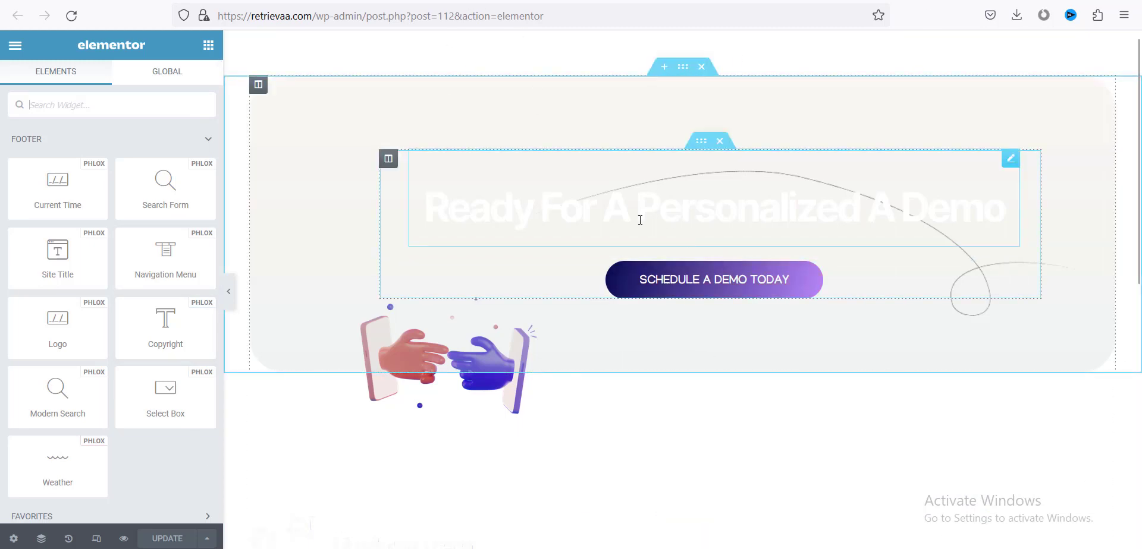
{"action": "left_click", "coordinate": [579, 230]}
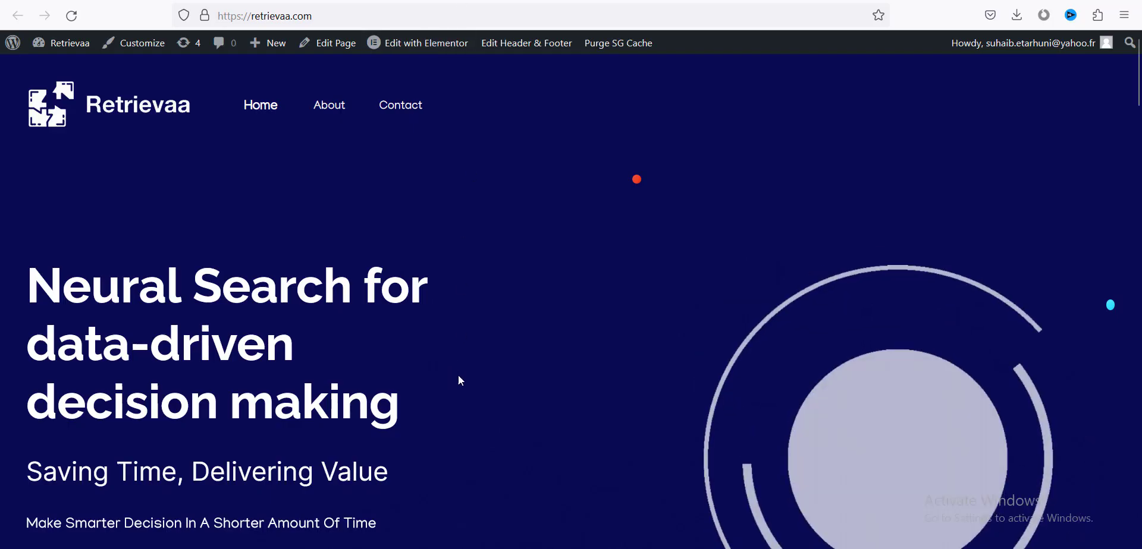
Step: Locate the "Ready For A Personalized A Demo" heading on the live home page and return to the footer editor
{"action": "scroll", "coordinate": [461, 381], "scroll_direction": "down", "scroll_amount": 20}
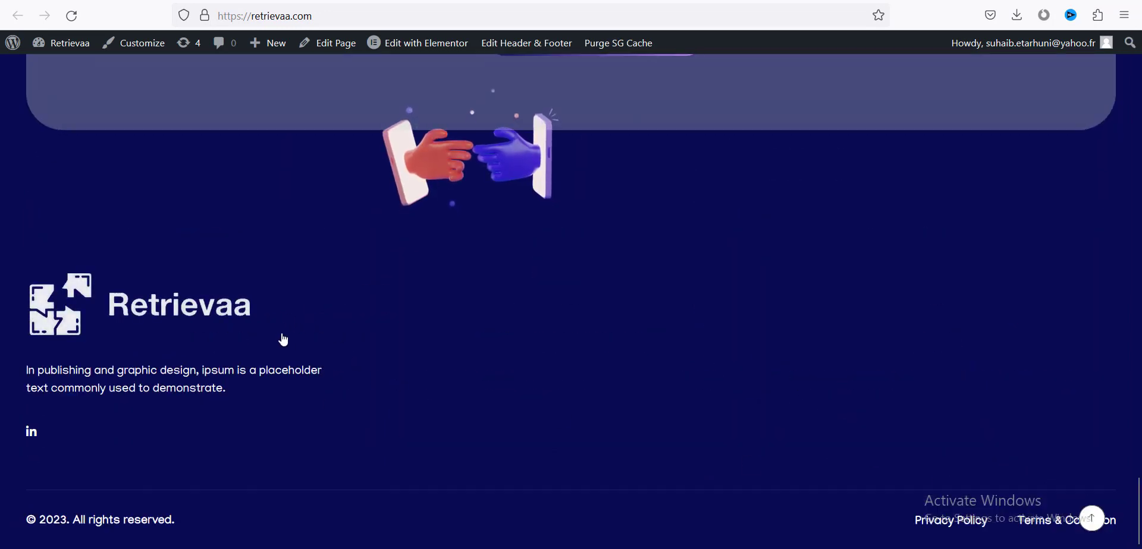
{"action": "scroll", "coordinate": [387, 324], "scroll_direction": "up", "scroll_amount": 7}
{"action": "left_click_drag", "start_coordinate": [258, 345], "coordinate": [935, 349]}
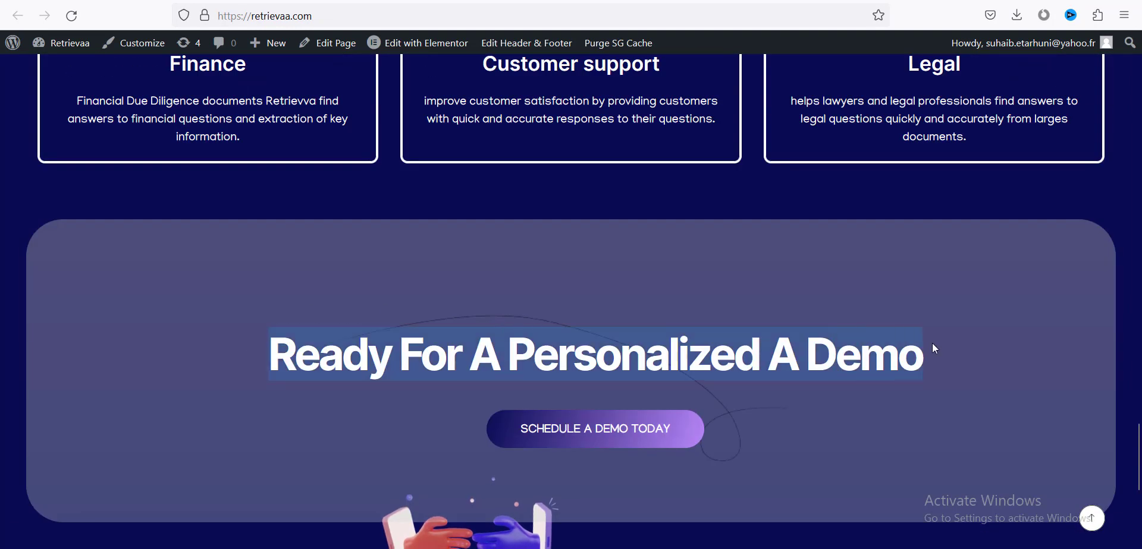
{"action": "left_click", "coordinate": [617, 8]}
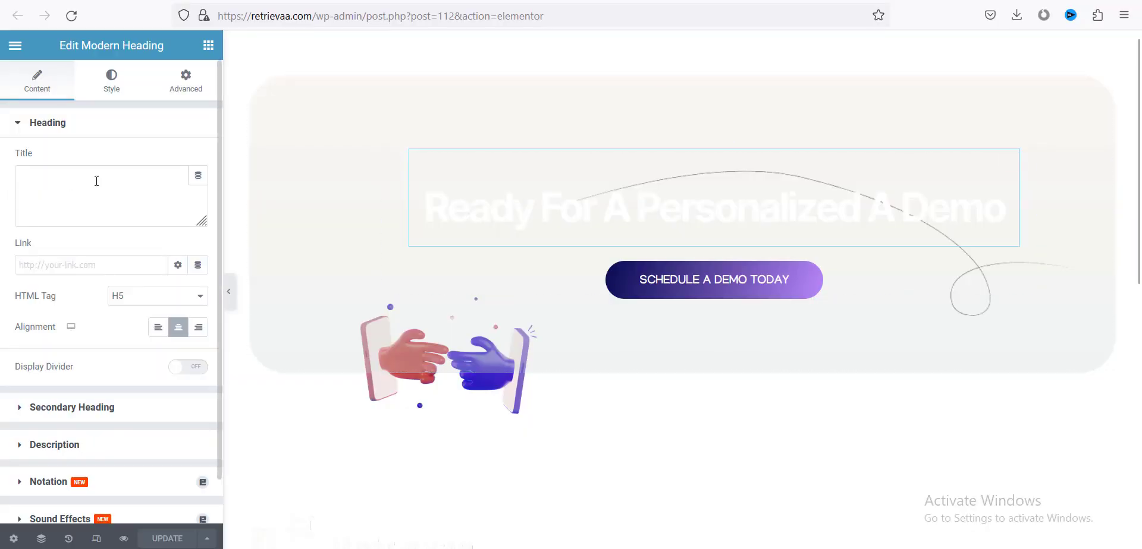
Step: Highlight the heading's text under Secondary Heading and the contact page link of the Schedule a Demo Today button
{"action": "left_click", "coordinate": [153, 188]}
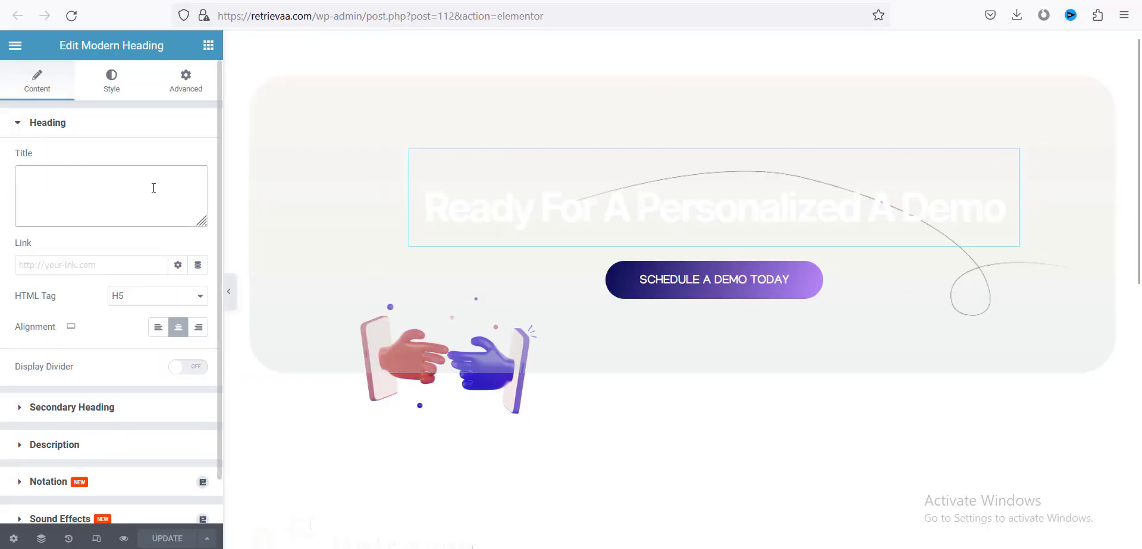
{"action": "left_click", "coordinate": [110, 409]}
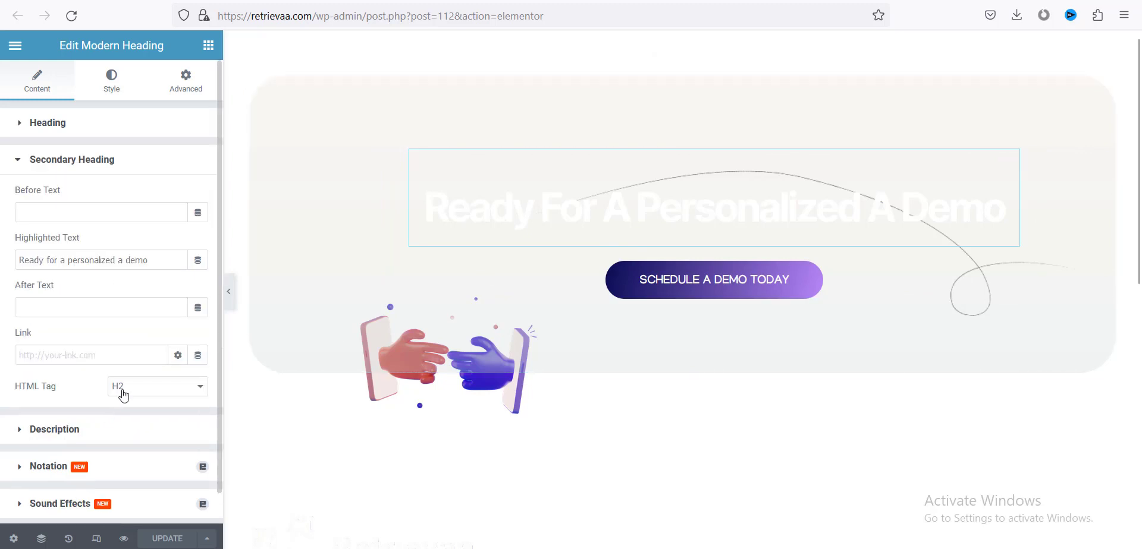
{"action": "left_click_drag", "start_coordinate": [156, 261], "coordinate": [1, 262]}
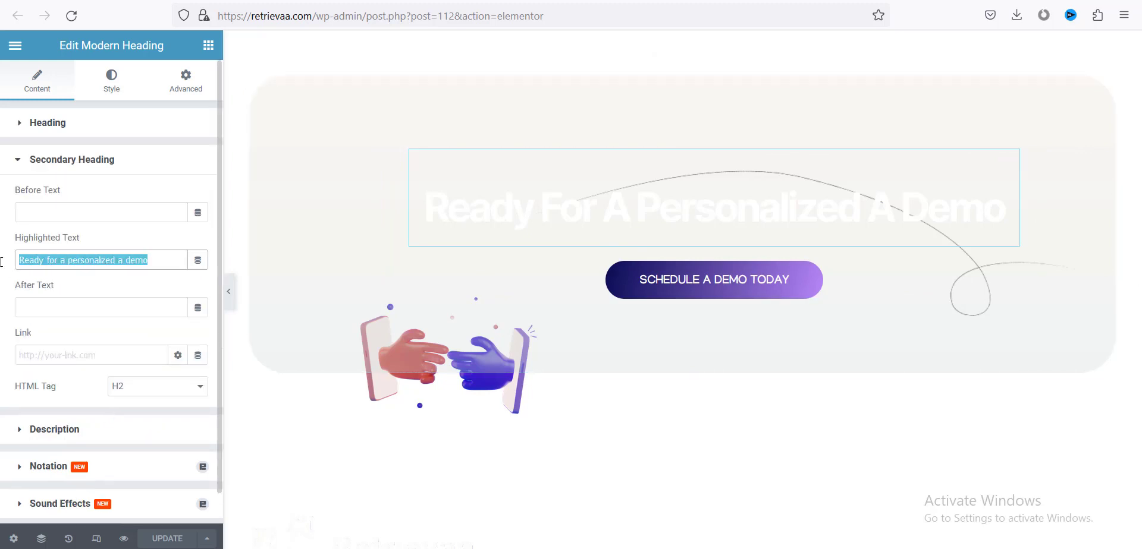
{"action": "left_click", "coordinate": [701, 291]}
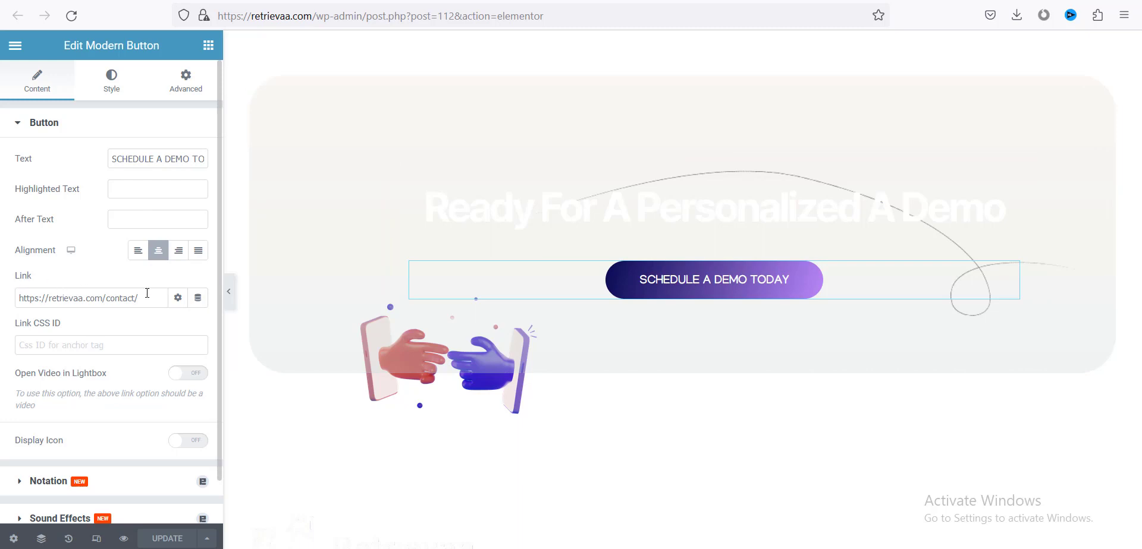
{"action": "left_click_drag", "start_coordinate": [150, 296], "coordinate": [2, 296]}
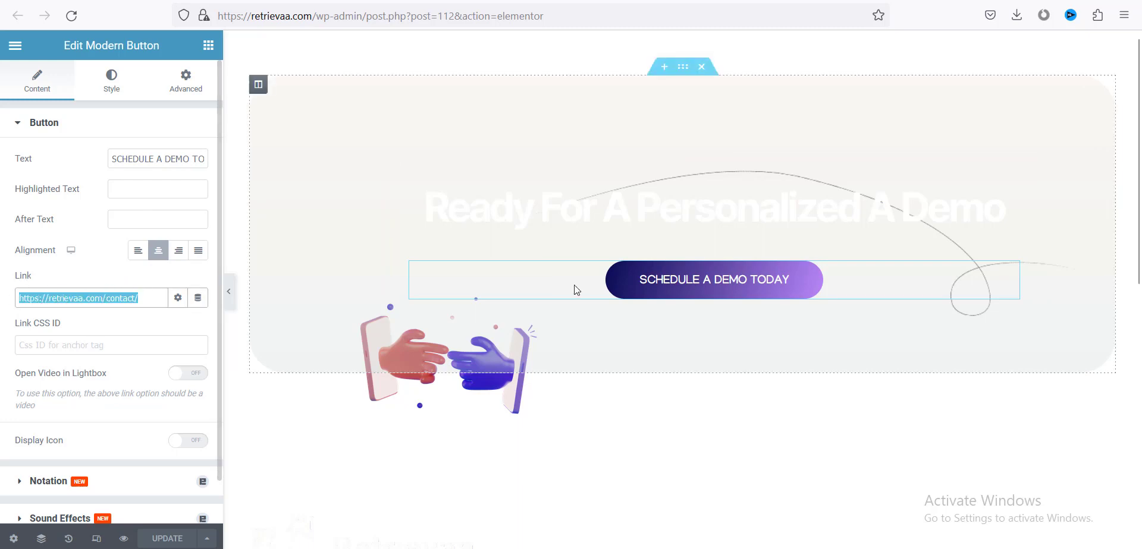
Step: Try the Left, Right and Justified alignments on the Schedule a Demo Today button and return it to Center
{"action": "left_click", "coordinate": [142, 256]}
{"action": "left_click", "coordinate": [142, 255]}
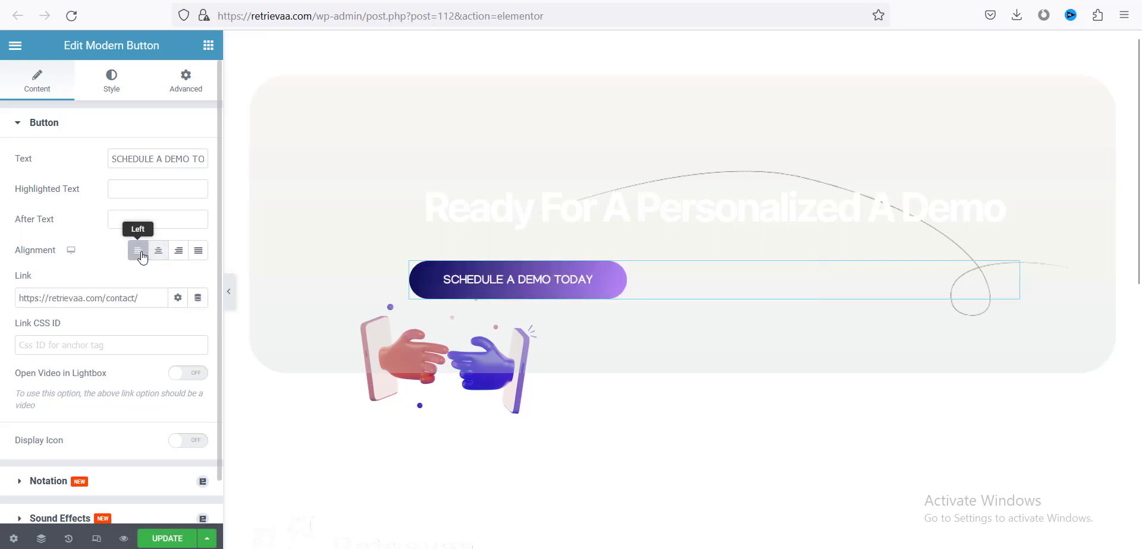
{"action": "left_click", "coordinate": [179, 252]}
{"action": "left_click", "coordinate": [196, 254]}
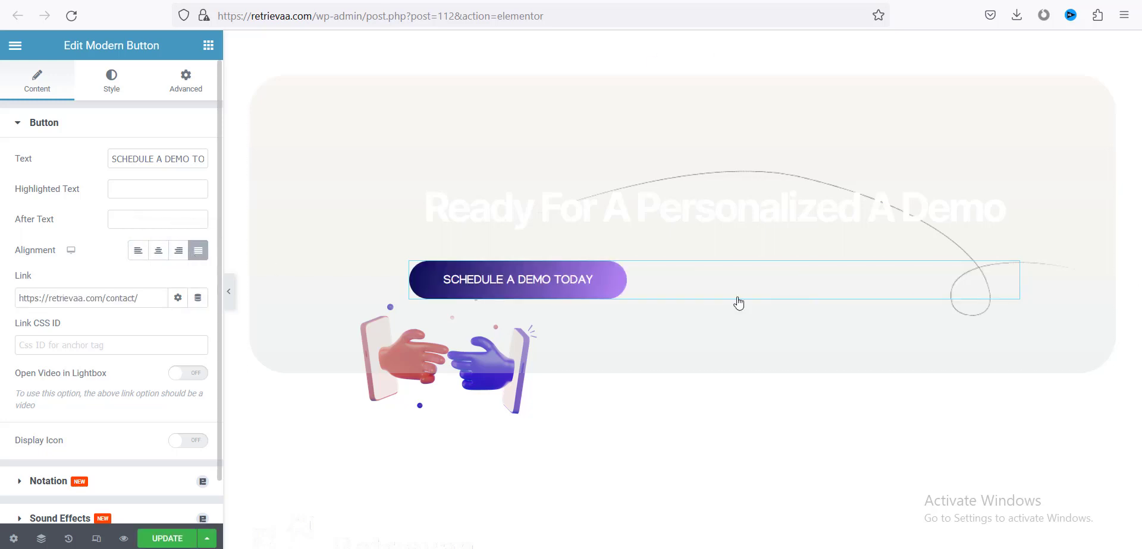
{"action": "left_click", "coordinate": [158, 252]}
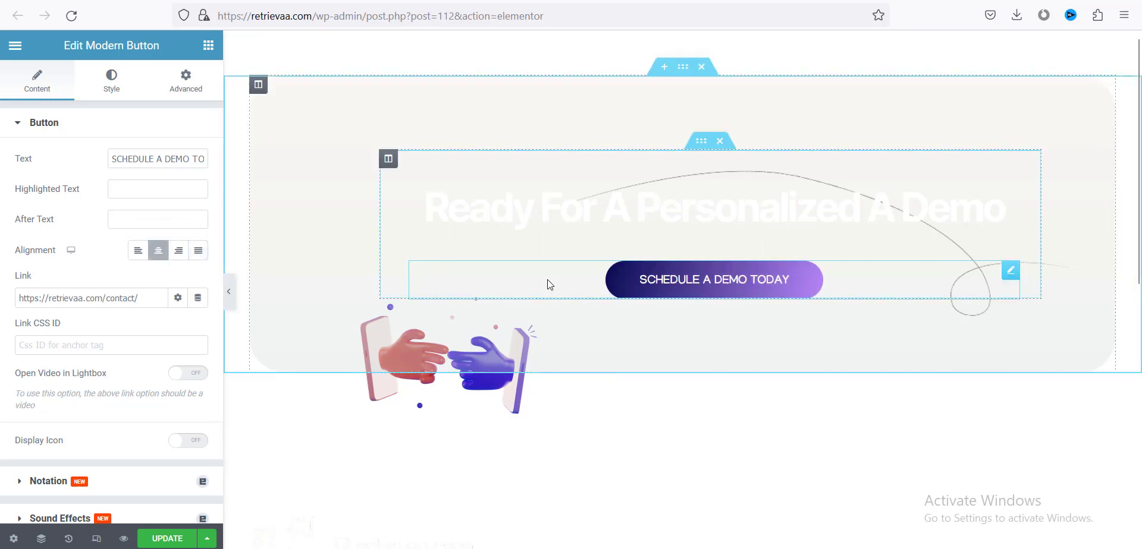
Step: Select the footer's Retrievaa logo, open the site Customizer in a separate tab, and show the logo's style settings
{"action": "scroll", "coordinate": [541, 288], "scroll_direction": "down", "scroll_amount": 5}
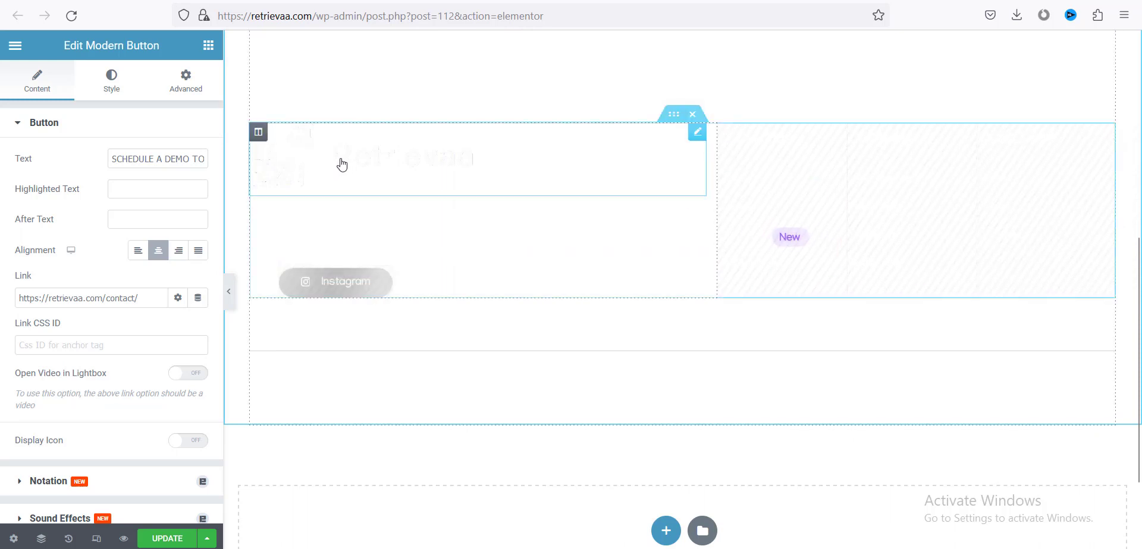
{"action": "left_click", "coordinate": [424, 163]}
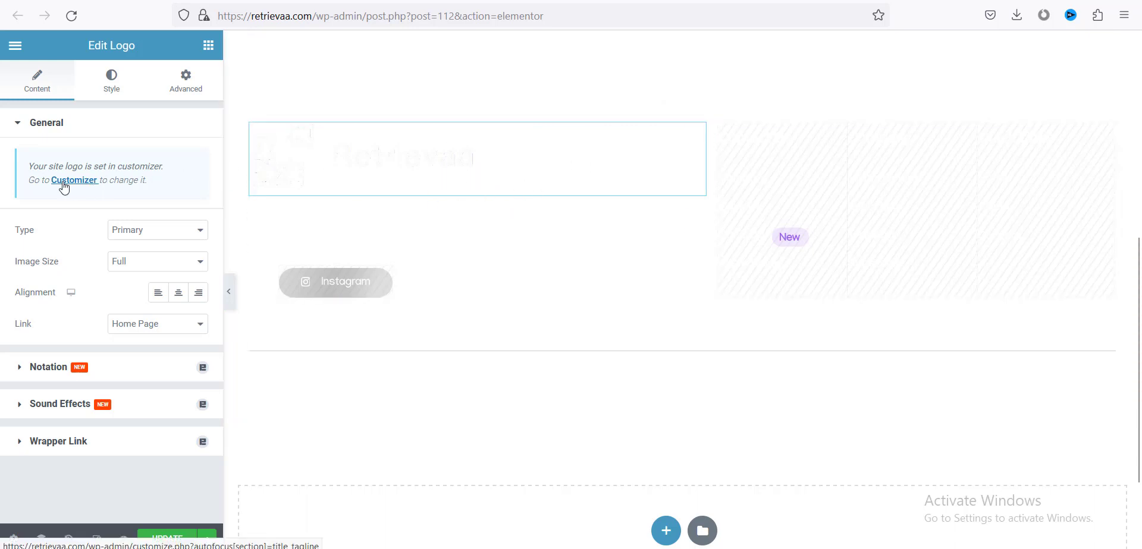
{"action": "key", "text": "alt+Left"}
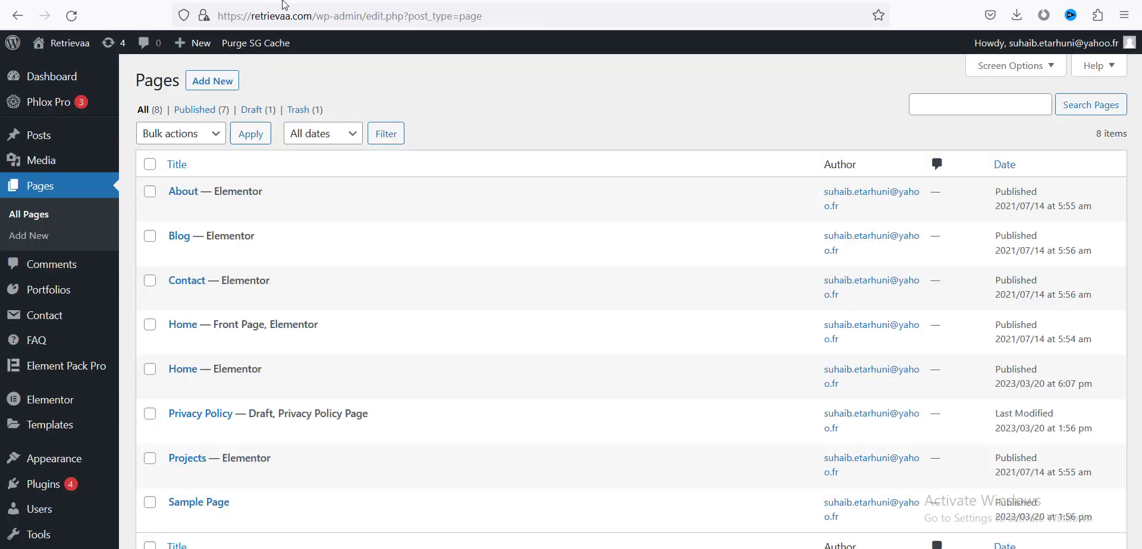
{"action": "mouse_move", "coordinate": [40, 464]}
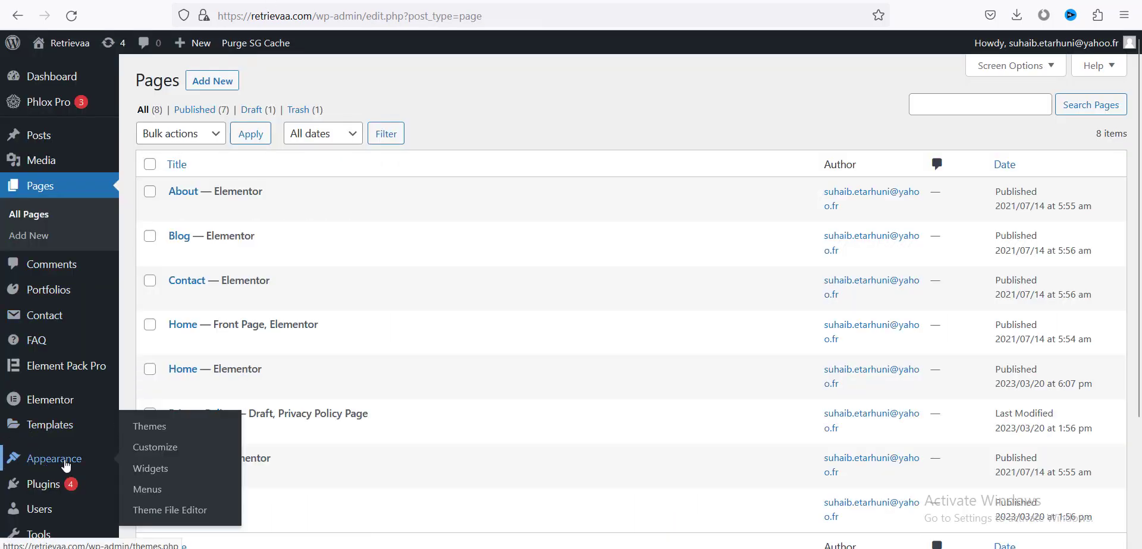
{"action": "right_click", "coordinate": [170, 452]}
{"action": "left_click", "coordinate": [226, 224]}
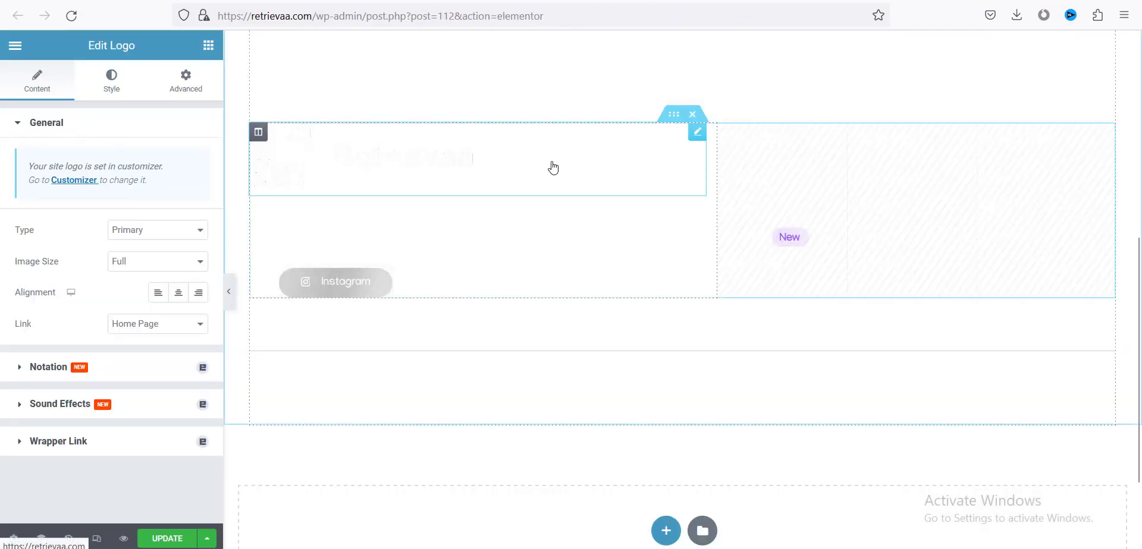
{"action": "left_click", "coordinate": [111, 80]}
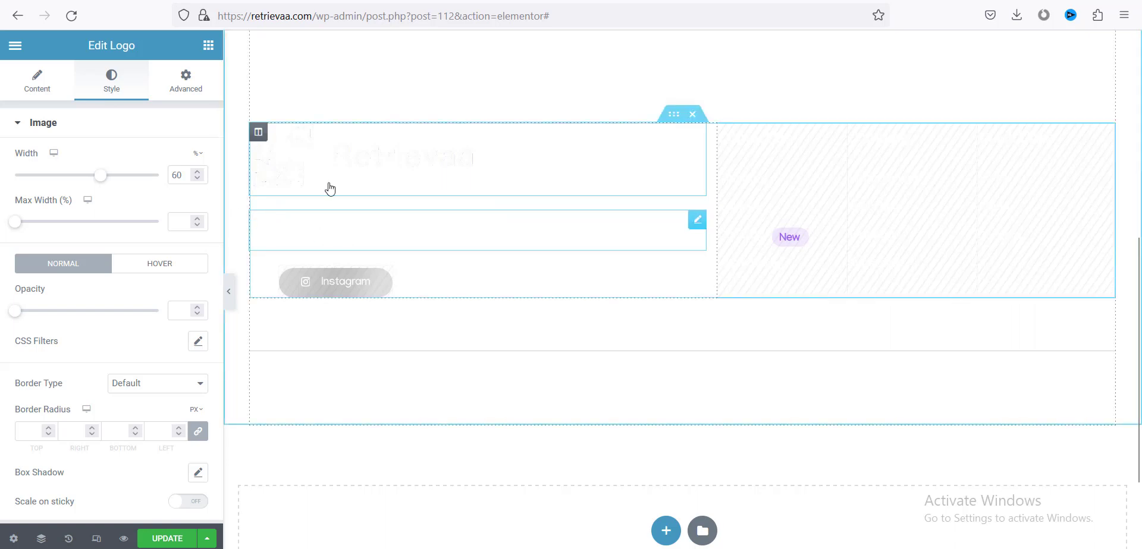
Step: Match the placeholder paragraph below the live footer's logo with its heading widget and highlight the text under Description
{"action": "left_click", "coordinate": [273, 235]}
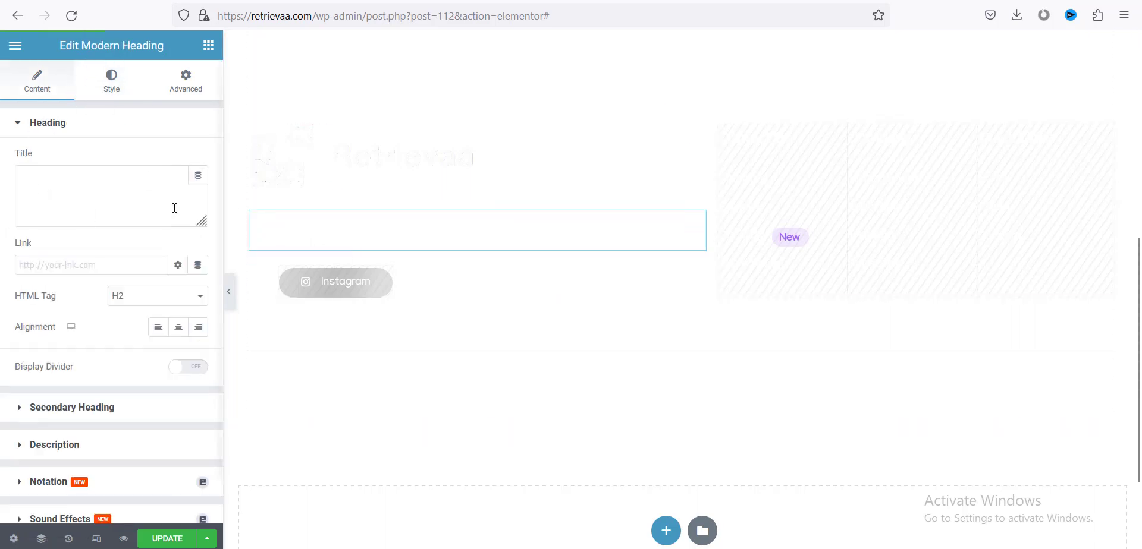
{"action": "left_click", "coordinate": [62, 410]}
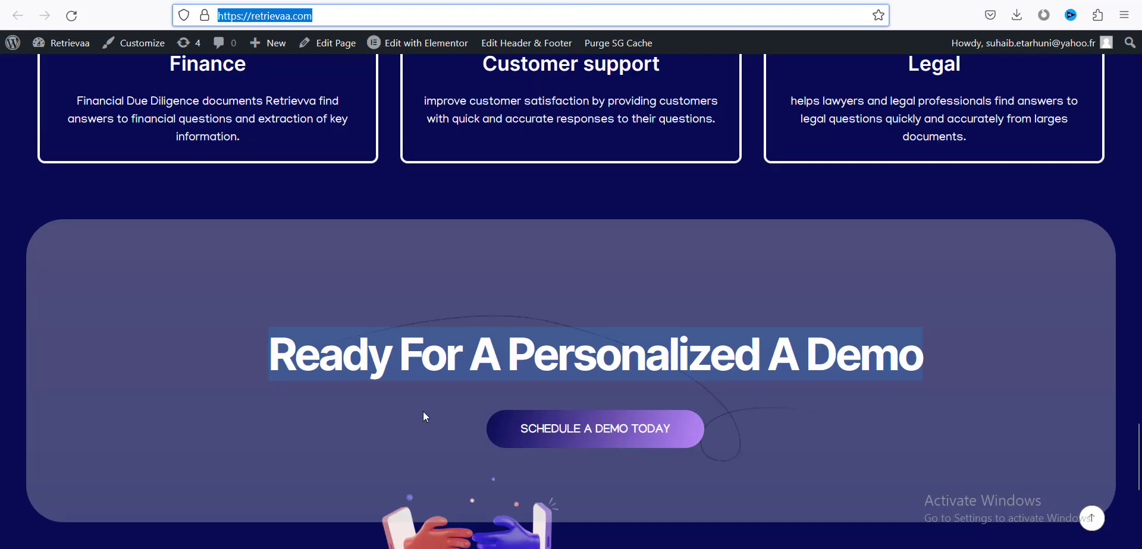
{"action": "scroll", "coordinate": [423, 411], "scroll_direction": "down", "scroll_amount": 7}
{"action": "mouse_move", "coordinate": [27, 371]}
{"action": "left_mouse_down"}
{"action": "mouse_move", "coordinate": [255, 397]}
{"action": "mouse_move", "coordinate": [29, 374]}
{"action": "left_mouse_up"}
{"action": "left_click", "coordinate": [255, 398]}
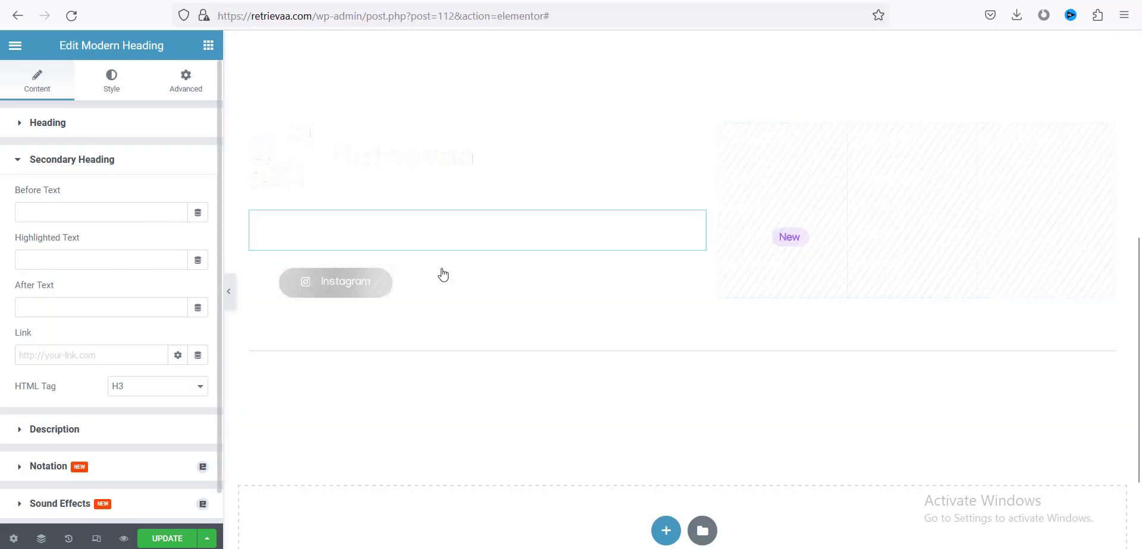
{"action": "scroll", "coordinate": [50, 422], "scroll_direction": "down", "scroll_amount": 1}
{"action": "left_click", "coordinate": [59, 406]}
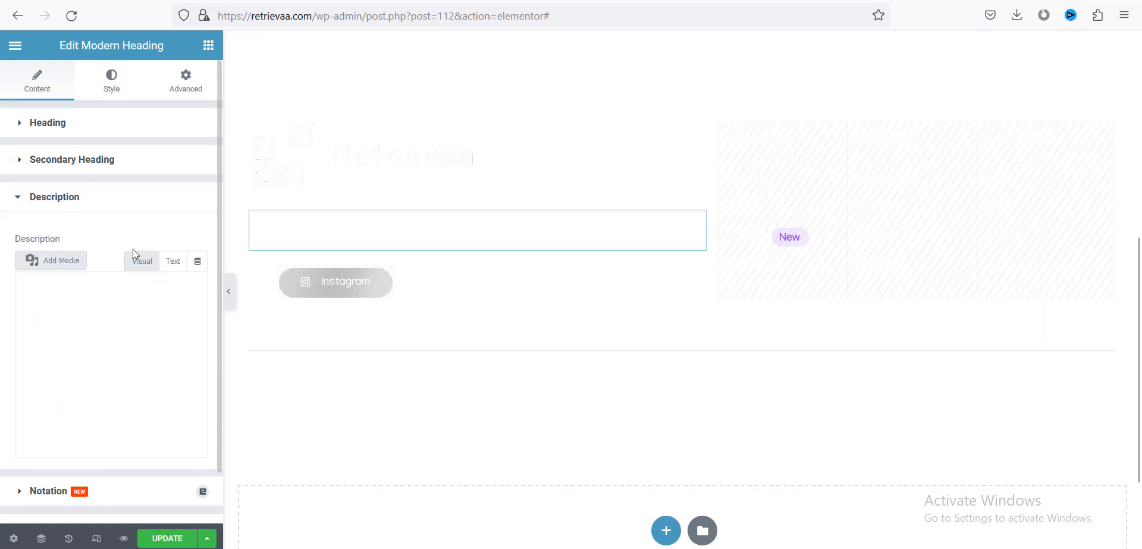
{"action": "left_click_drag", "start_coordinate": [69, 408], "coordinate": [19, 335]}
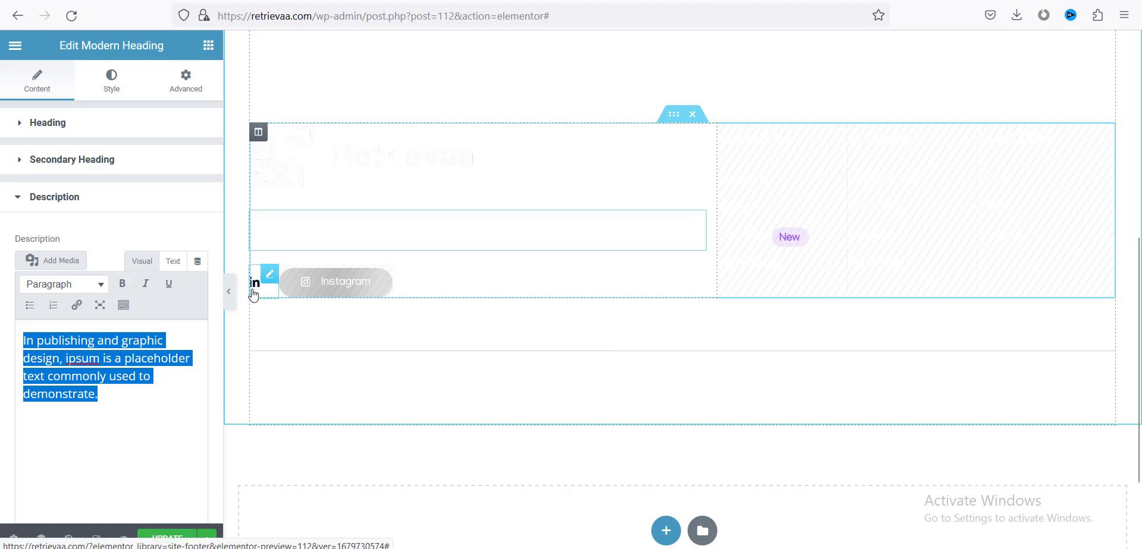
Step: Expand Item #1 of the footer's LinkedIn icon list and select its link value
{"action": "left_click", "coordinate": [271, 294]}
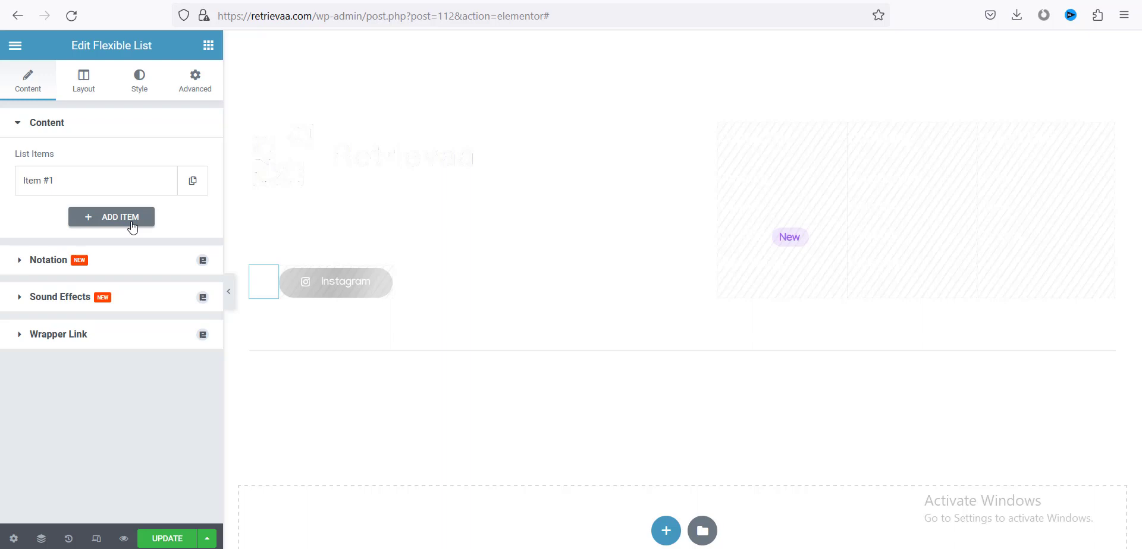
{"action": "left_click", "coordinate": [114, 188]}
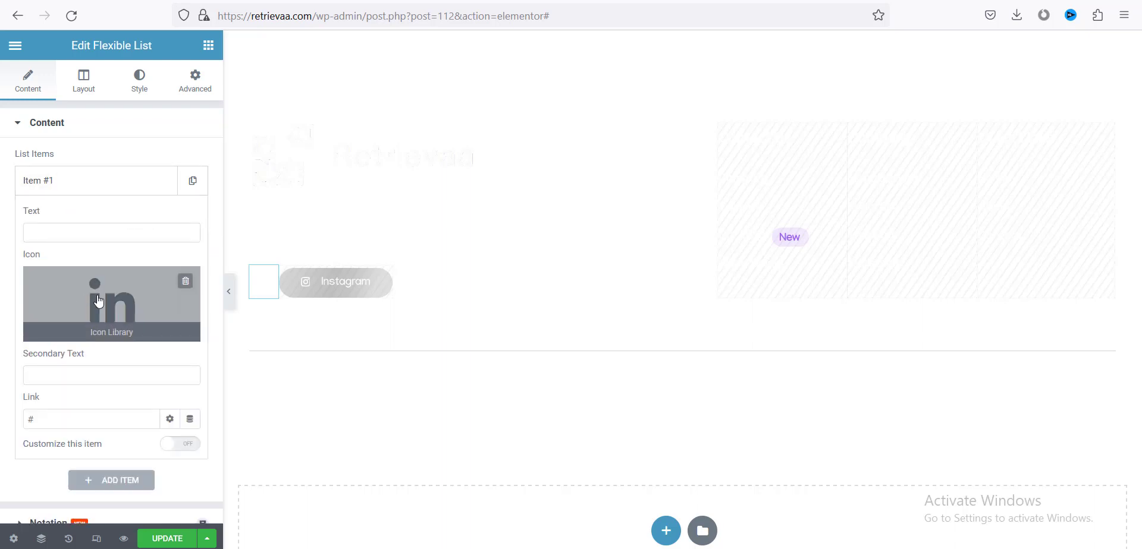
{"action": "left_click", "coordinate": [39, 423]}
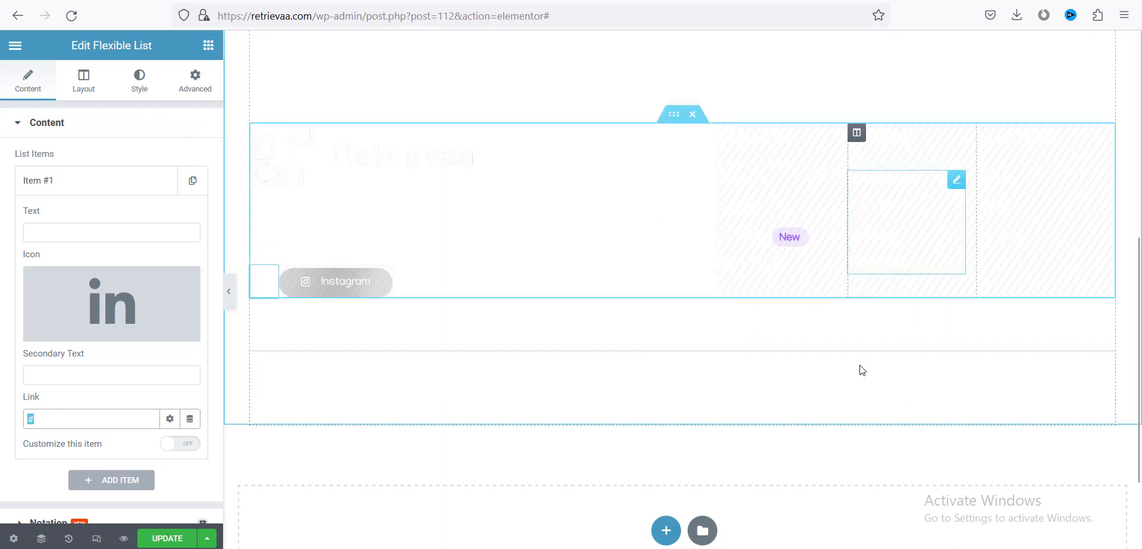
Step: Leave the footer editor without saving and review the footer on the live home page
{"action": "scroll", "coordinate": [859, 372], "scroll_direction": "down", "scroll_amount": 1}
{"action": "scroll", "coordinate": [682, 289], "scroll_direction": "up", "scroll_amount": 1}
{"action": "scroll", "coordinate": [605, 410], "scroll_direction": "up", "scroll_amount": 3}
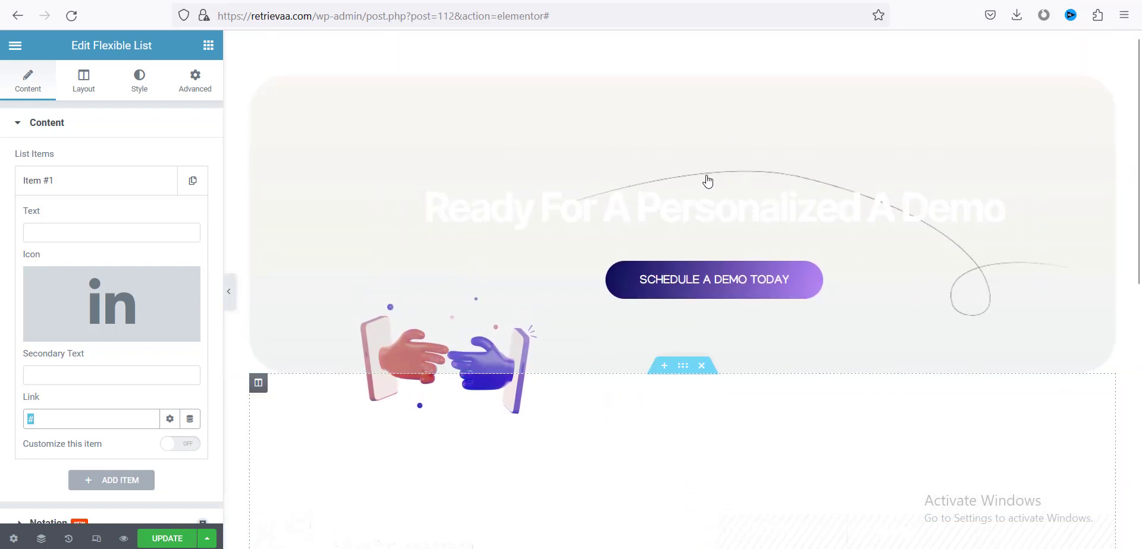
{"action": "key", "text": "ctrl+w"}
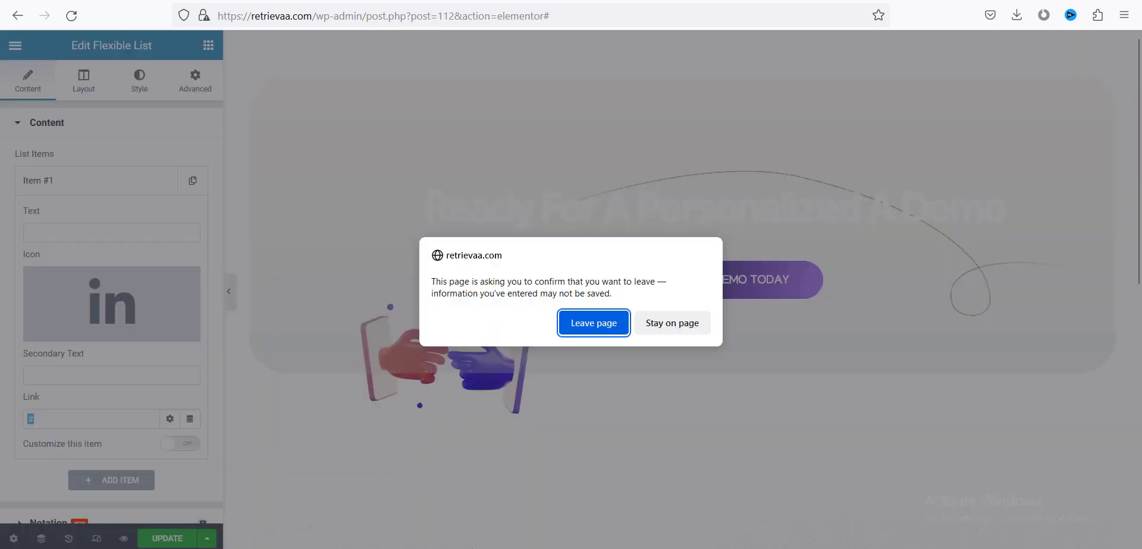
{"action": "left_click", "coordinate": [593, 322]}
{"action": "scroll", "coordinate": [587, 321], "scroll_direction": "down", "scroll_amount": 15}
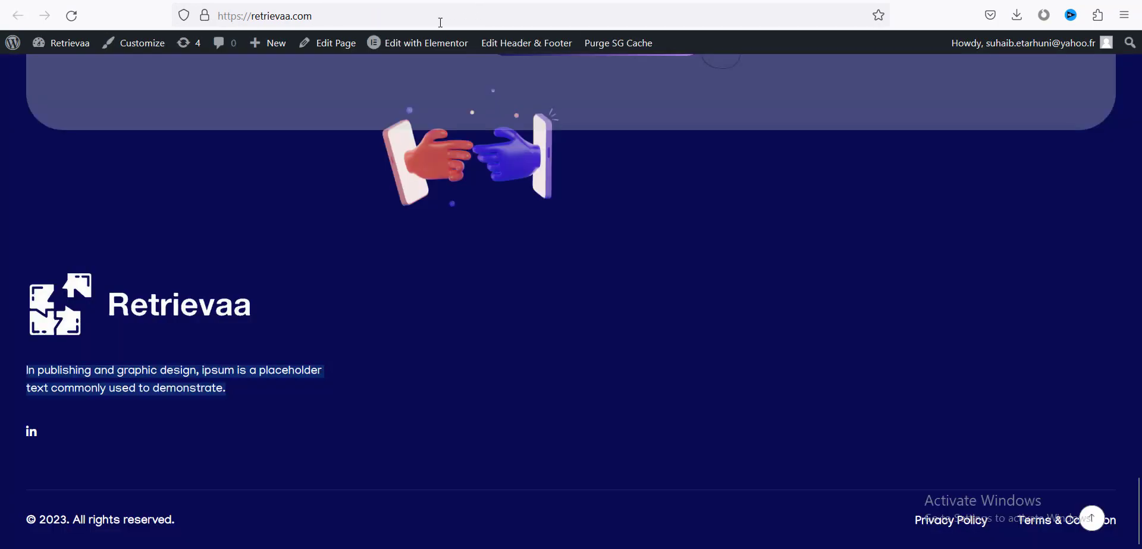
Step: Add the Projects page to header-menu, place it between About and Contact, and save the menu
{"action": "mouse_move", "coordinate": [440, 58]}
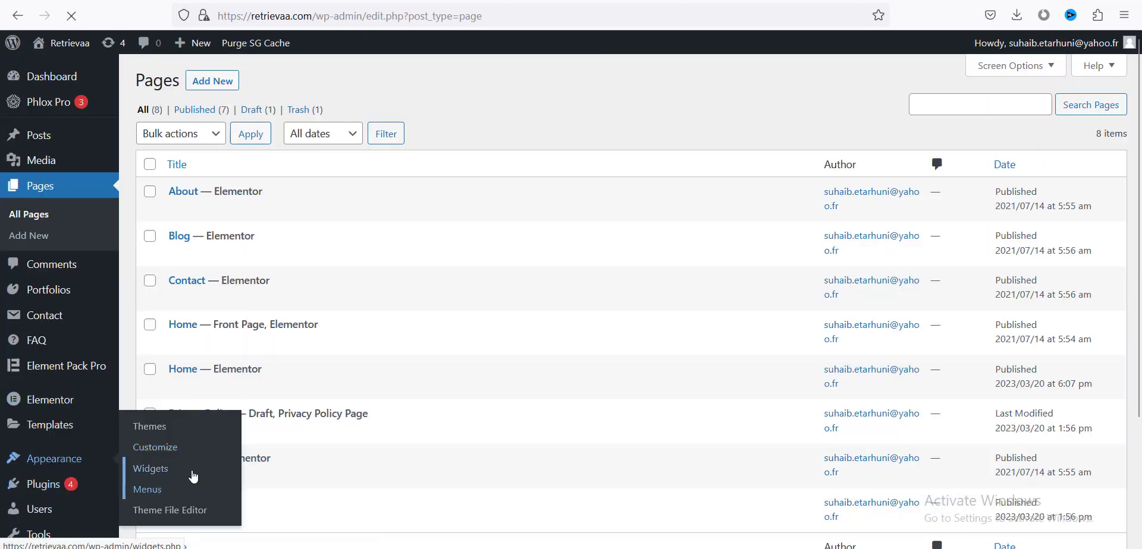
{"action": "left_click", "coordinate": [179, 489]}
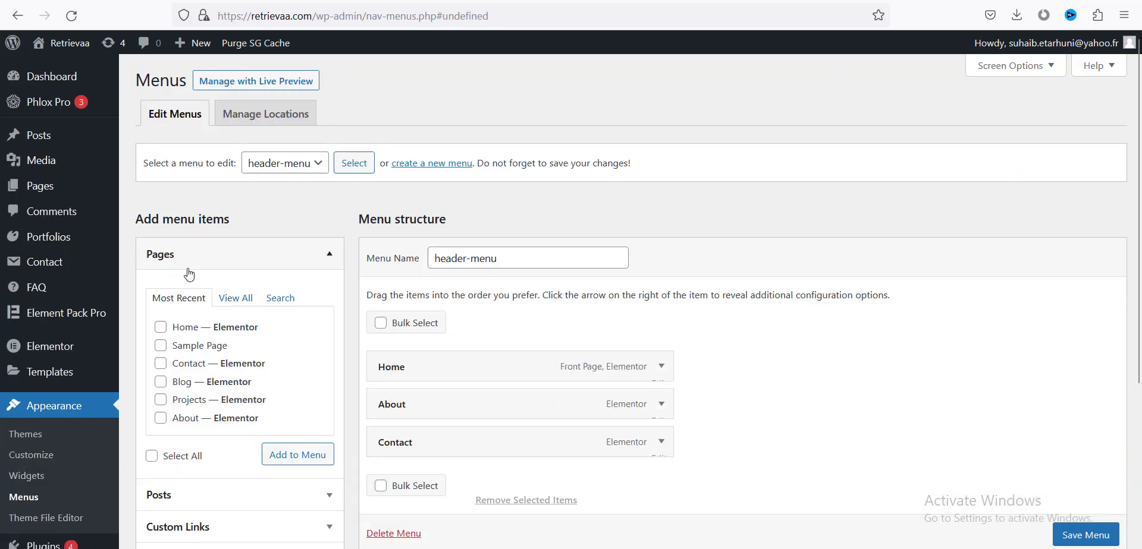
{"action": "left_click", "coordinate": [233, 301]}
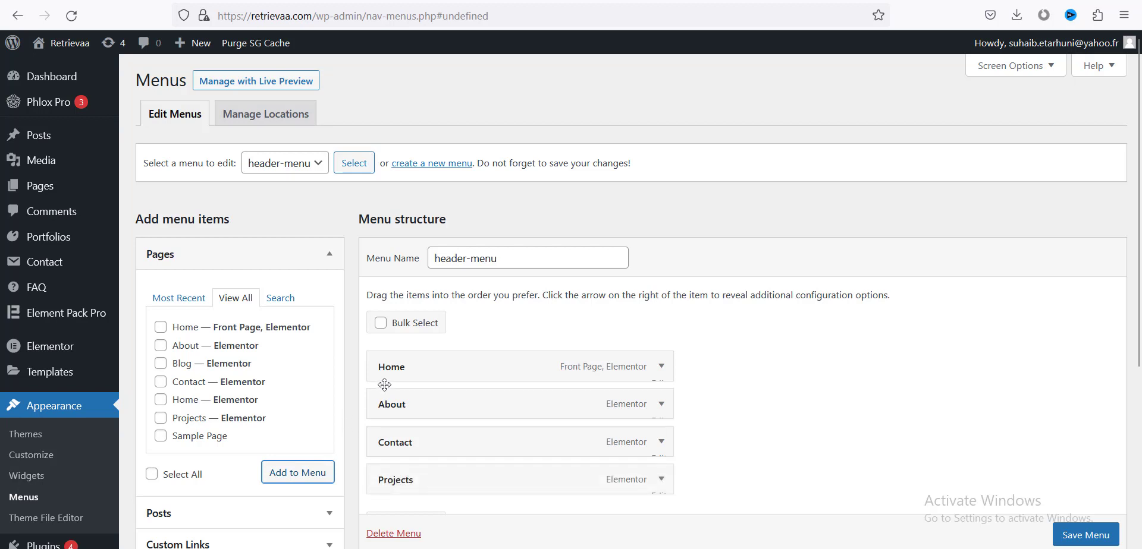
{"action": "left_click_drag", "start_coordinate": [493, 492], "coordinate": [490, 455]}
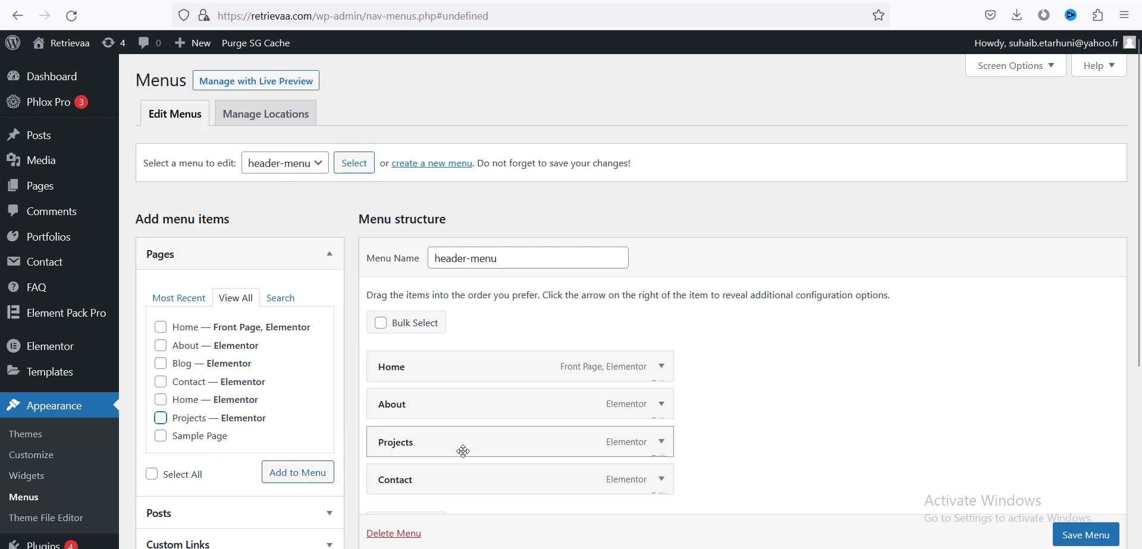
{"action": "scroll", "coordinate": [539, 448], "scroll_direction": "down", "scroll_amount": 2}
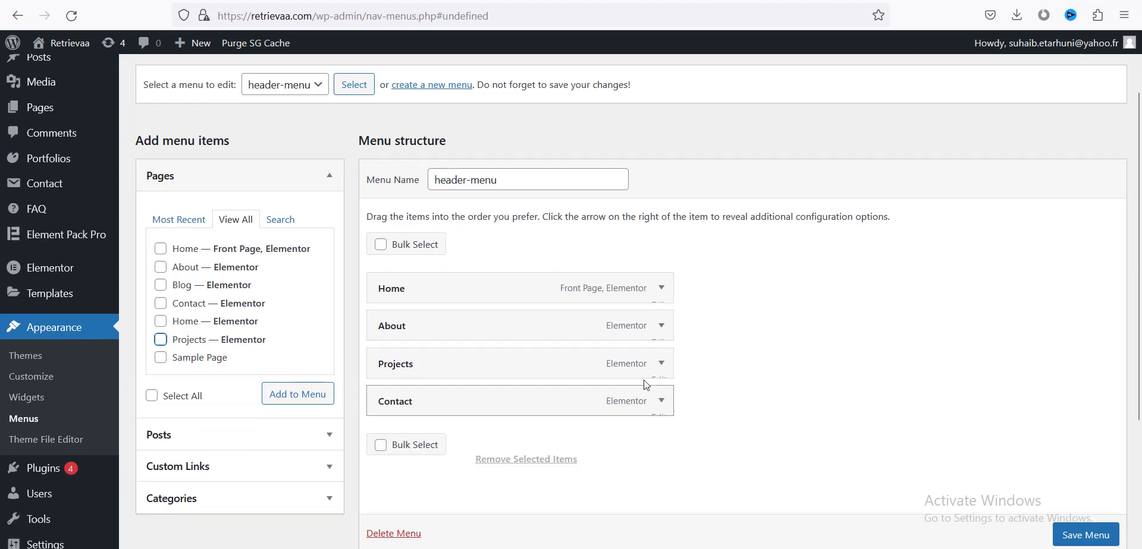
{"action": "scroll", "coordinate": [1081, 544], "scroll_direction": "down", "scroll_amount": 1}
{"action": "left_click", "coordinate": [1081, 535]}
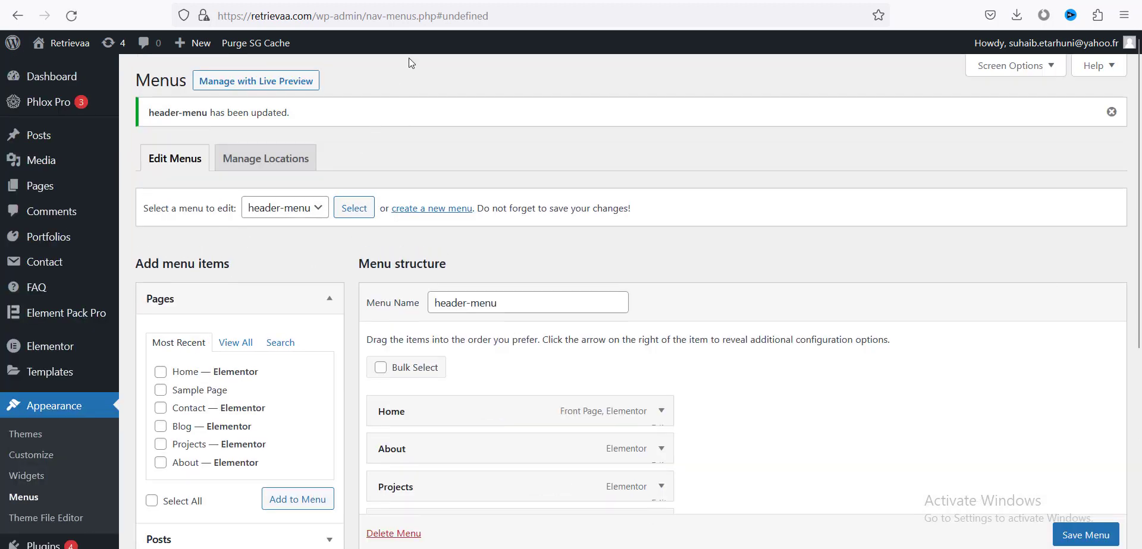
Step: Check the header menu on the live home page and purge the SG cache
{"action": "key", "text": "ctrl+Tab"}
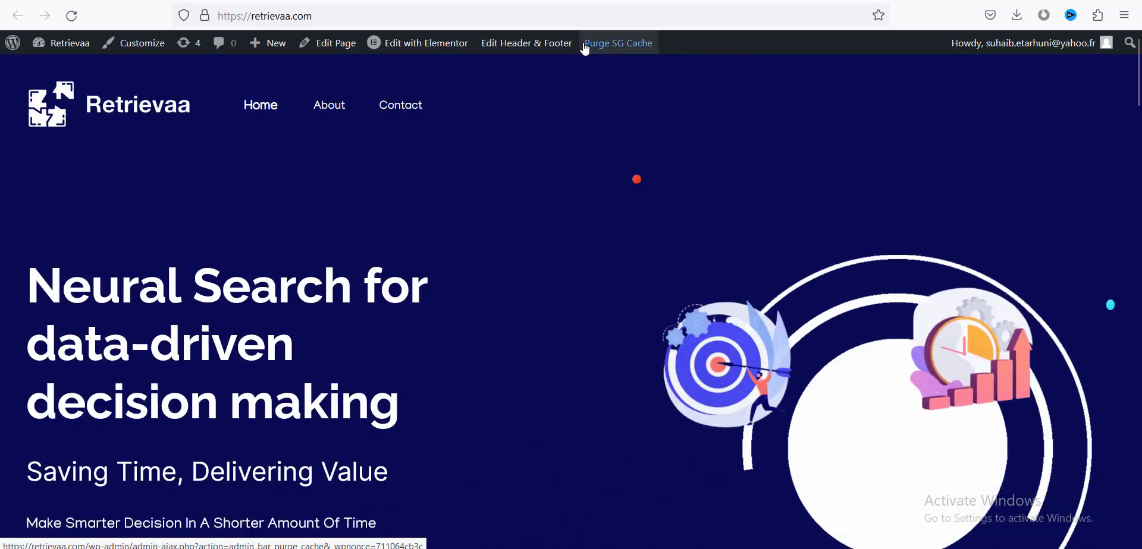
{"action": "left_click", "coordinate": [618, 43]}
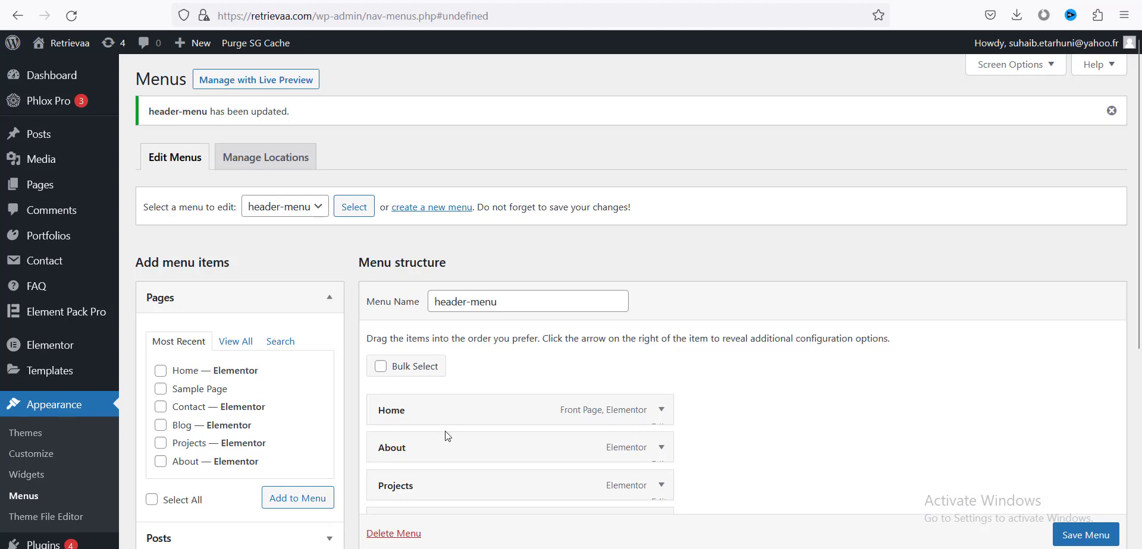
Step: Move Projects after Contact in header-menu, save the menu, and check the order on the live home page
{"action": "scroll", "coordinate": [446, 436], "scroll_direction": "down", "scroll_amount": 4}
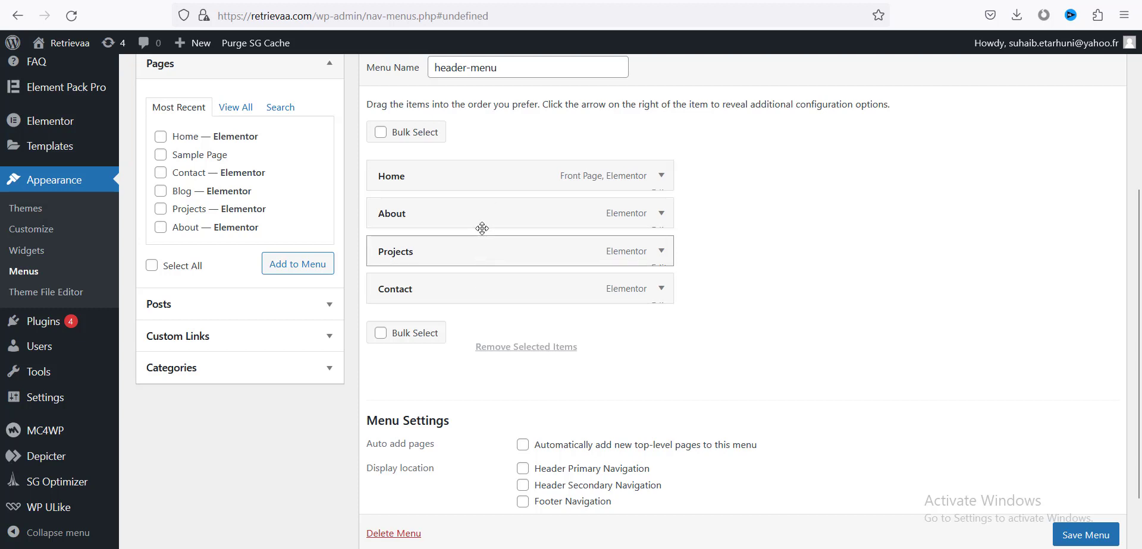
{"action": "left_click_drag", "start_coordinate": [481, 230], "coordinate": [483, 300]}
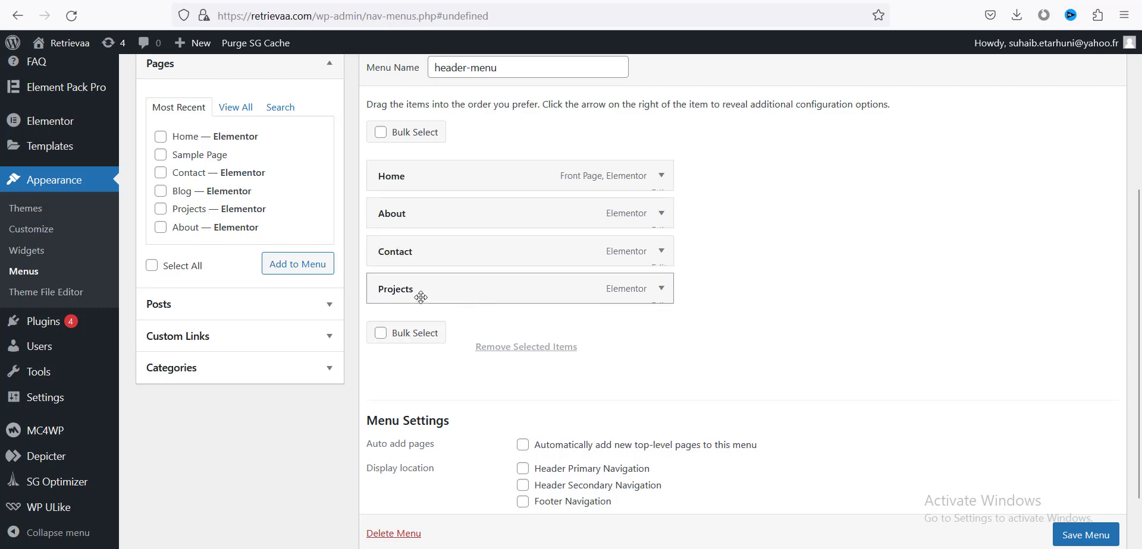
{"action": "scroll", "coordinate": [1080, 546], "scroll_direction": "down", "scroll_amount": 1}
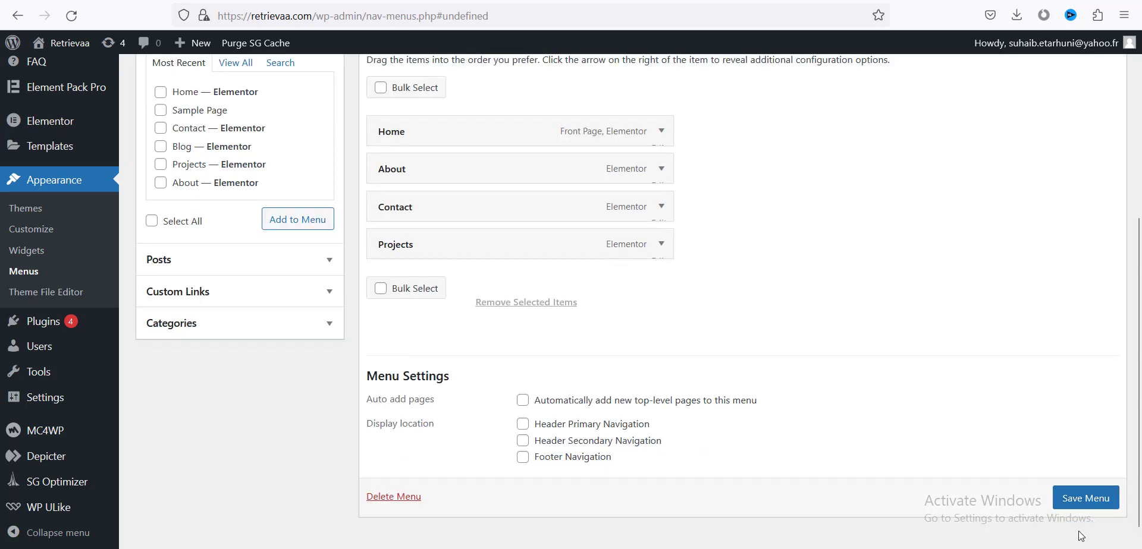
{"action": "left_click", "coordinate": [1079, 548]}
{"action": "left_click", "coordinate": [841, 447]}
{"action": "scroll", "coordinate": [920, 452], "scroll_direction": "down", "scroll_amount": 1}
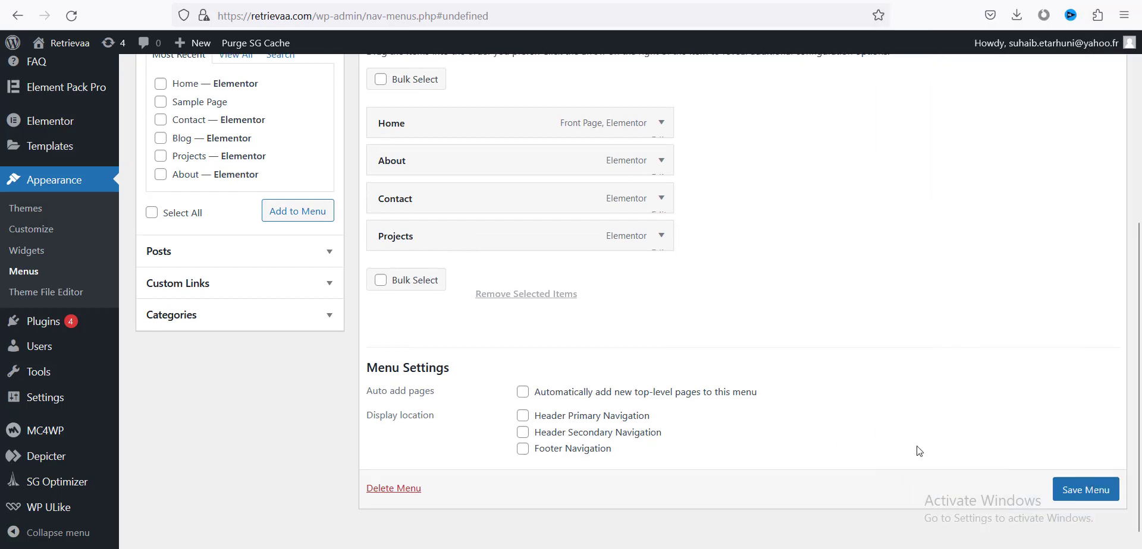
{"action": "left_click", "coordinate": [1074, 480]}
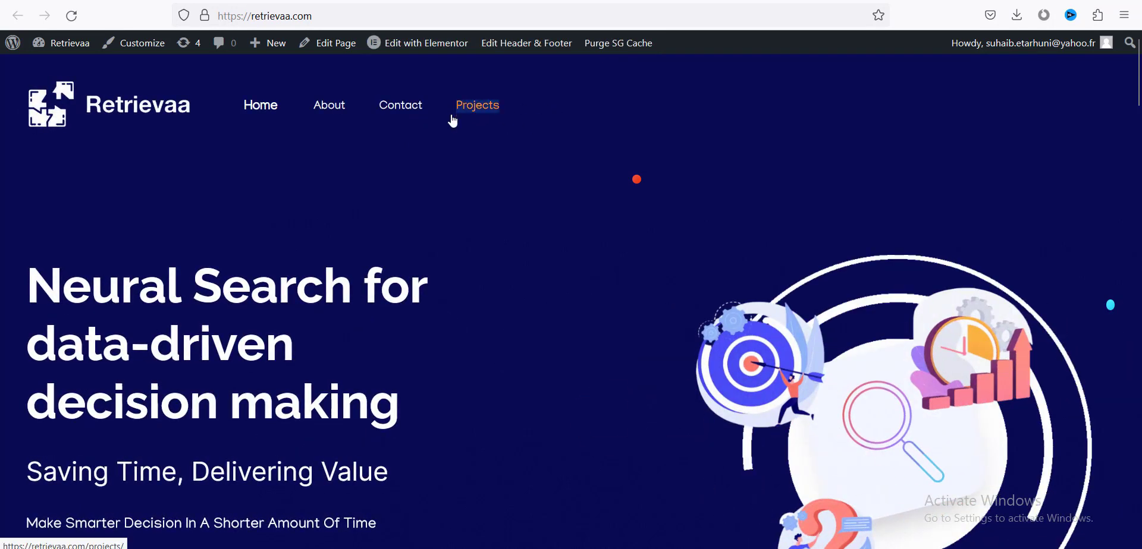
{"action": "left_click", "coordinate": [489, 115]}
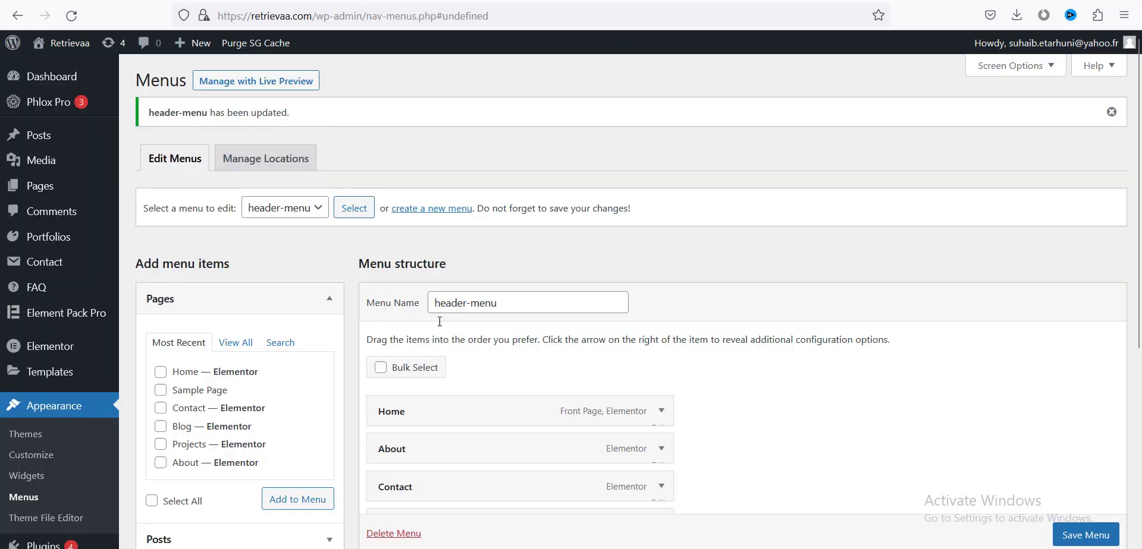
Step: Remove the Projects item from header-menu and save the menu
{"action": "scroll", "coordinate": [452, 330], "scroll_direction": "down", "scroll_amount": 5}
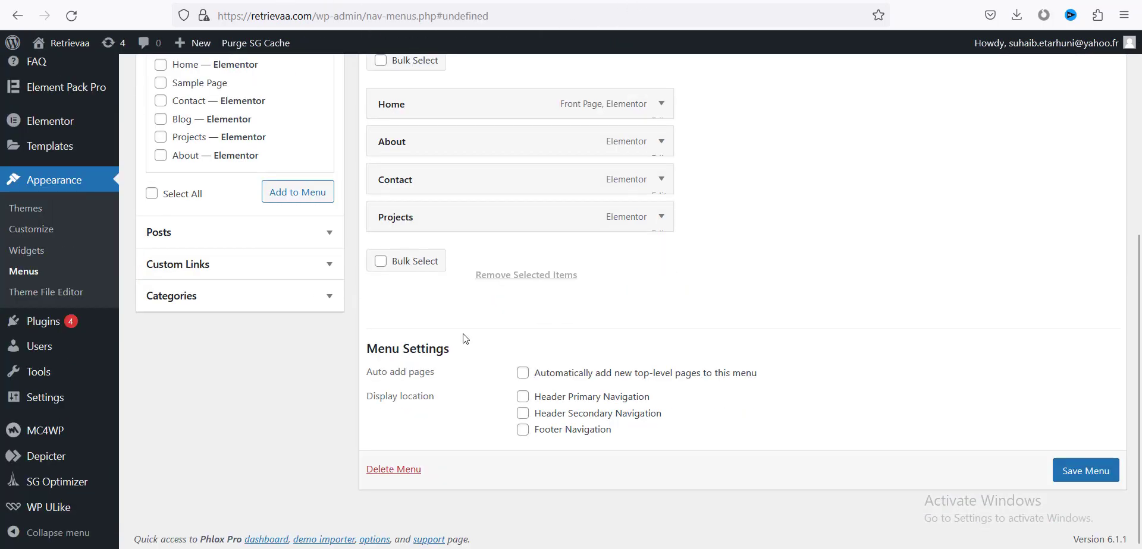
{"action": "left_click", "coordinate": [660, 217]}
{"action": "scroll", "coordinate": [459, 321], "scroll_direction": "down", "scroll_amount": 12}
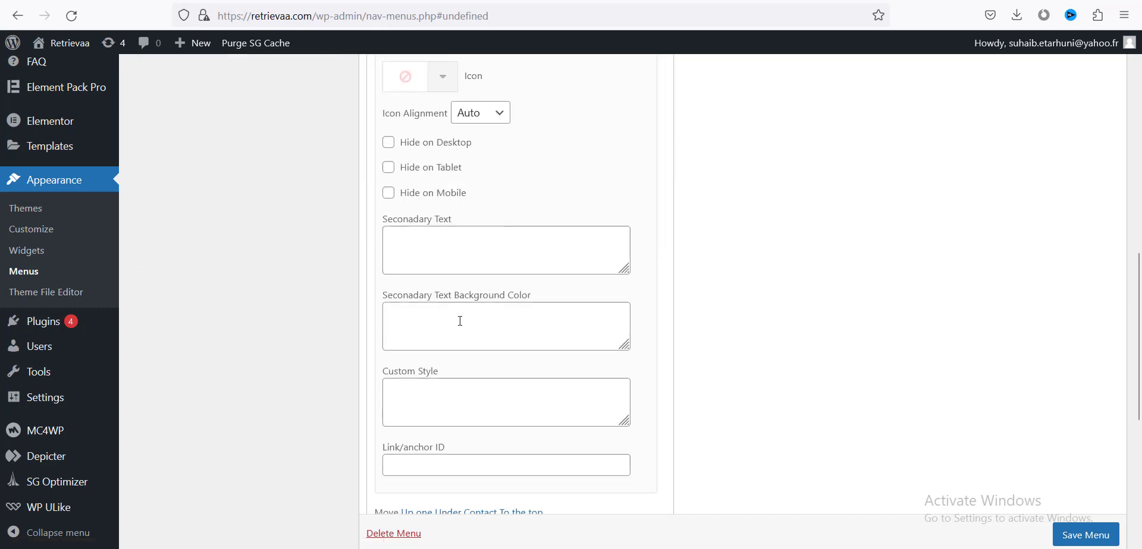
{"action": "left_click", "coordinate": [392, 213]}
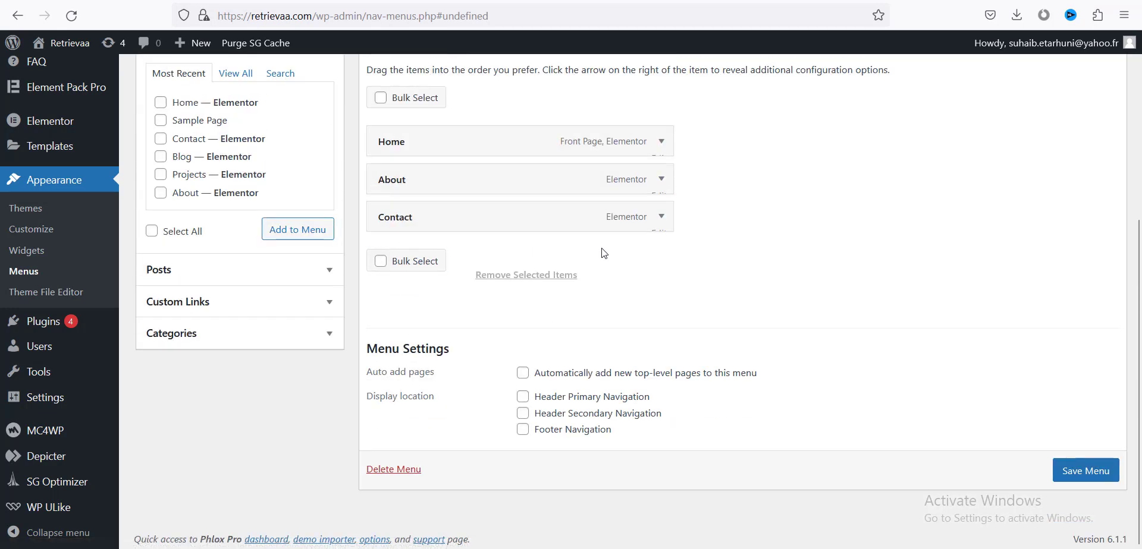
{"action": "left_click", "coordinate": [1078, 473]}
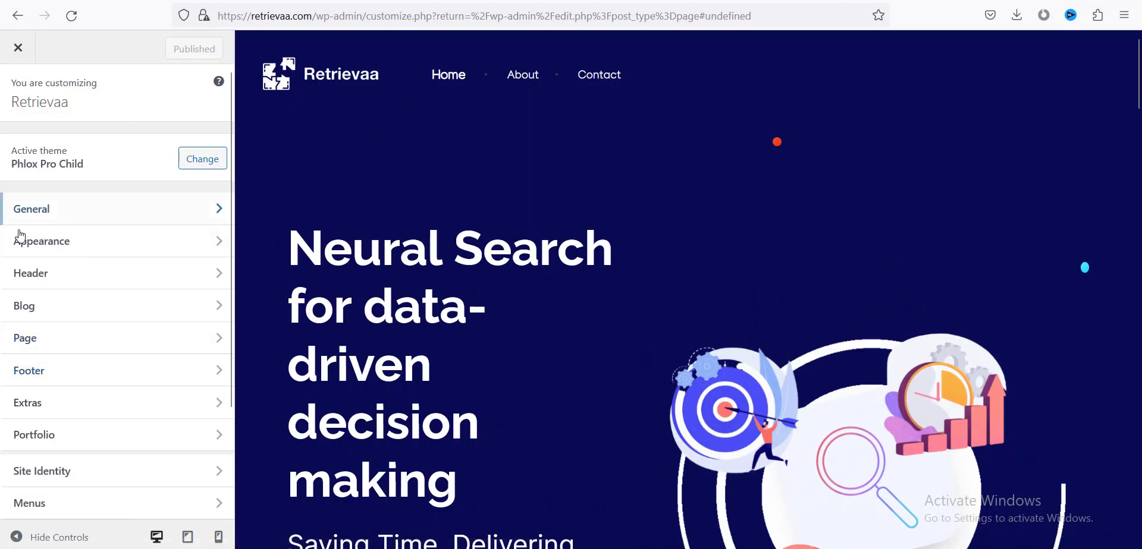
{"action": "left_click", "coordinate": [49, 213]}
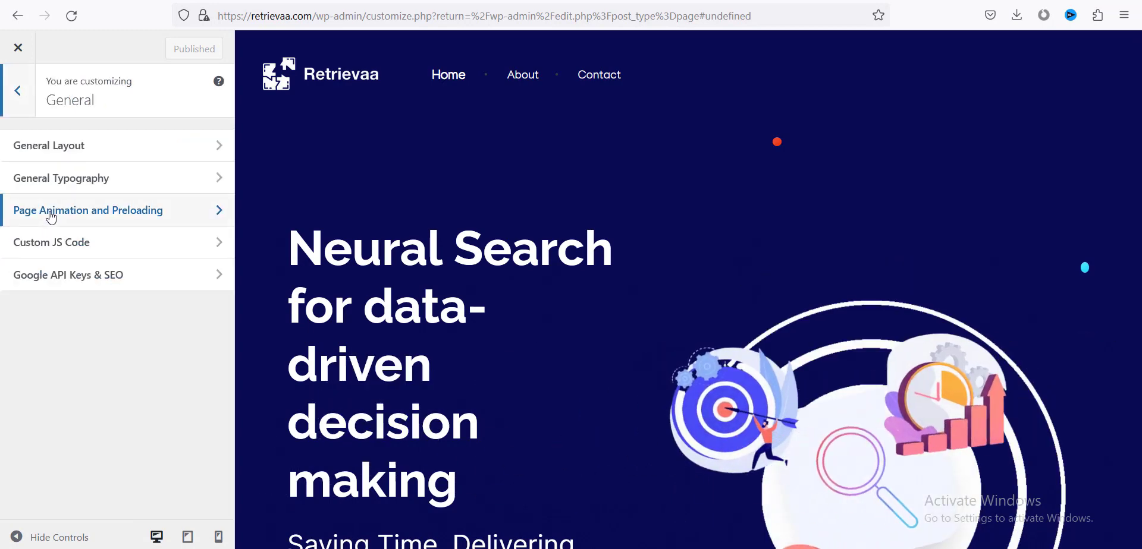
{"action": "left_click", "coordinate": [18, 92]}
{"action": "scroll", "coordinate": [43, 437], "scroll_direction": "down", "scroll_amount": 2}
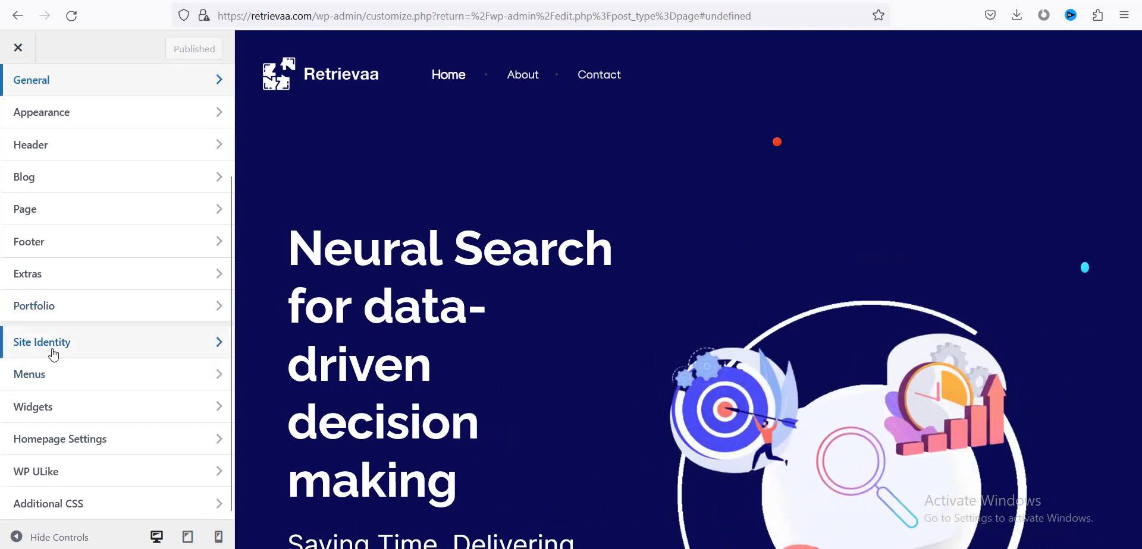
{"action": "key", "text": "alt+Left"}
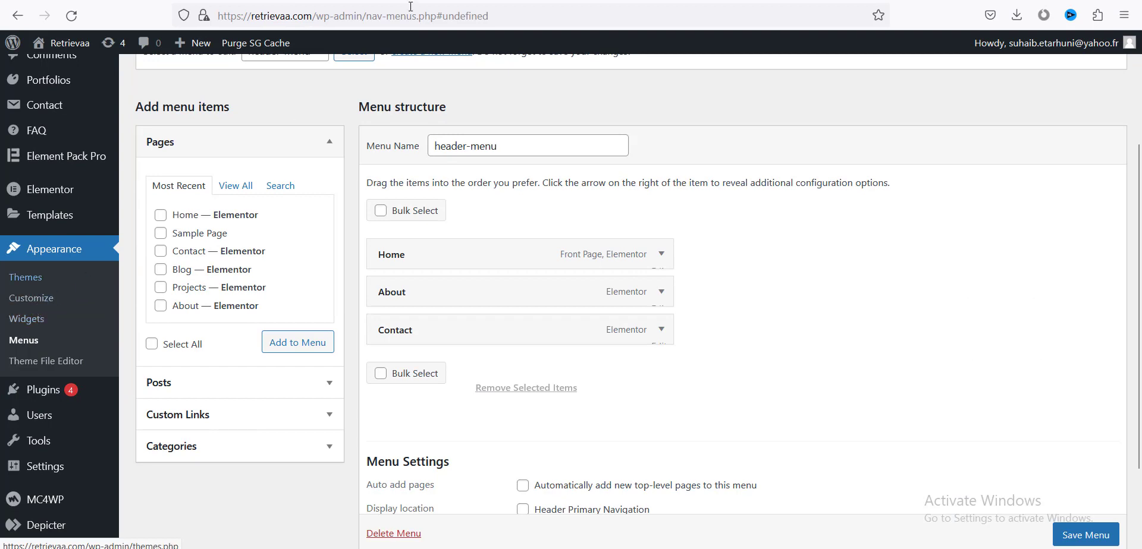
{"action": "key", "text": "alt+Right"}
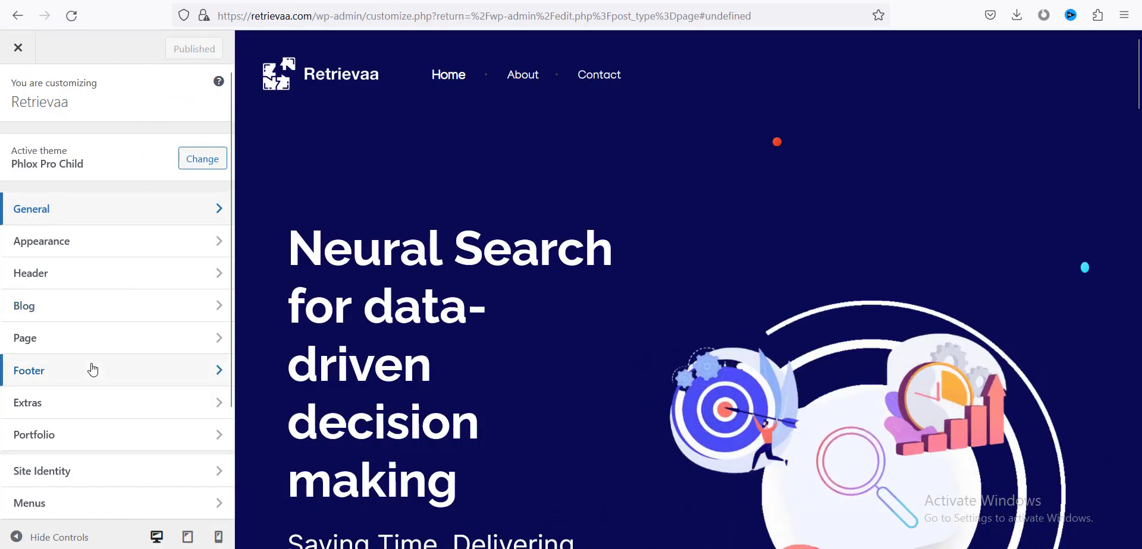
Step: Open the Site Identity settings and view the media library images available for changing the logo, leaving the logo as is
{"action": "scroll", "coordinate": [92, 370], "scroll_direction": "down", "scroll_amount": 3}
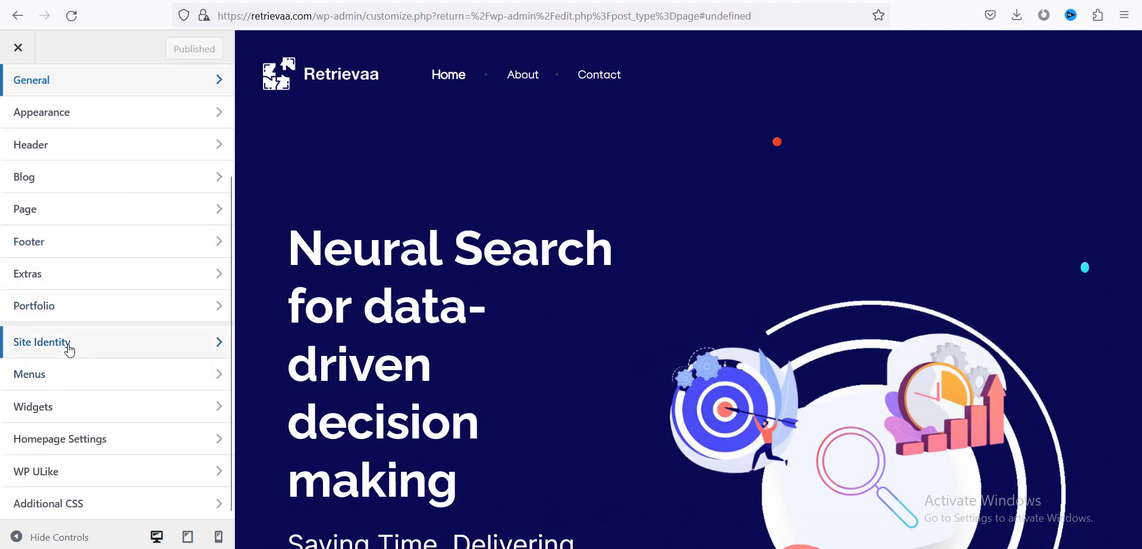
{"action": "left_click", "coordinate": [70, 351]}
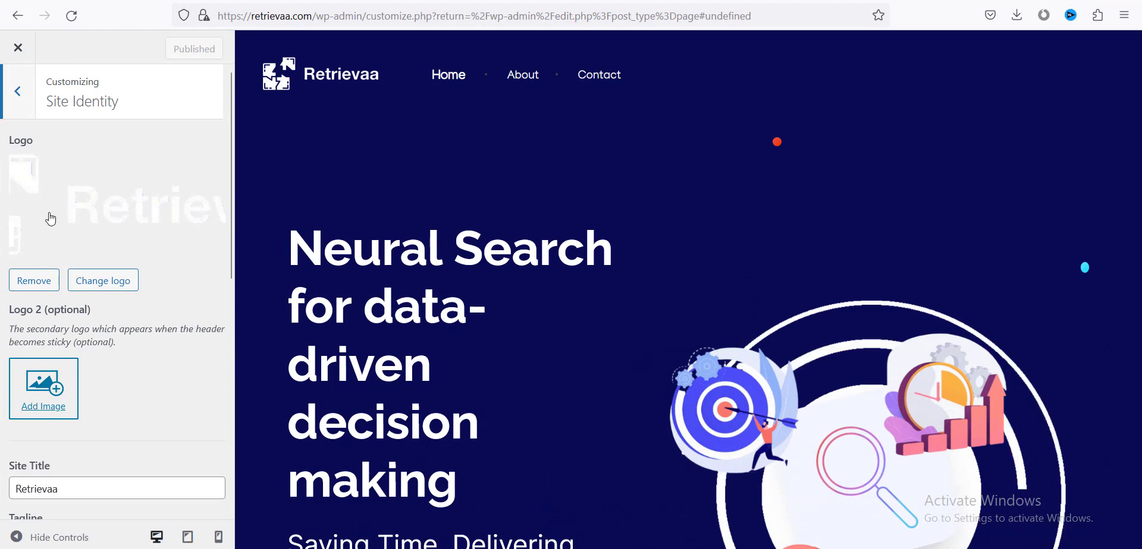
{"action": "left_click", "coordinate": [103, 288]}
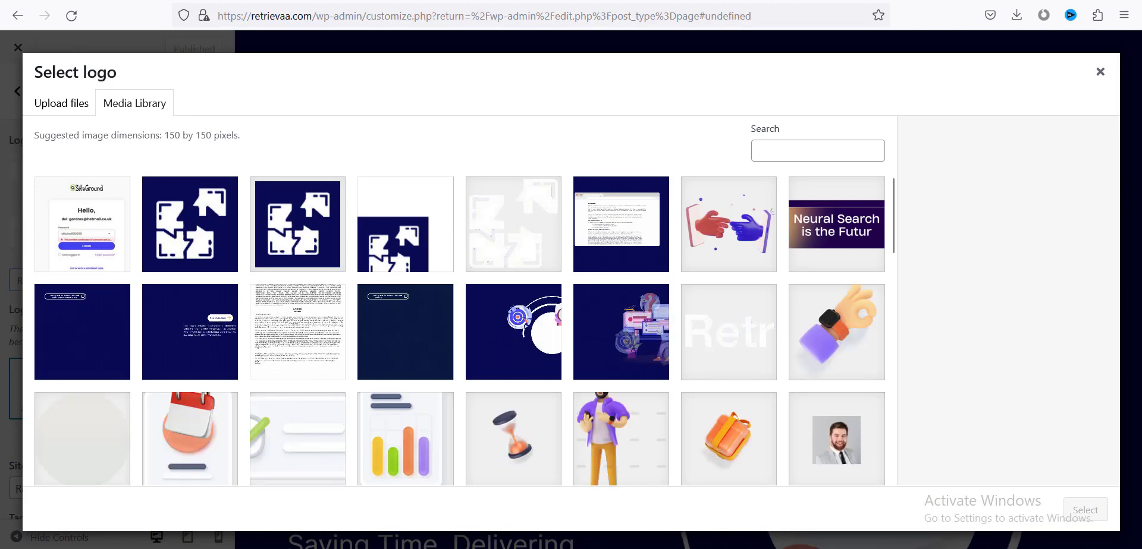
{"action": "left_click", "coordinate": [1099, 73]}
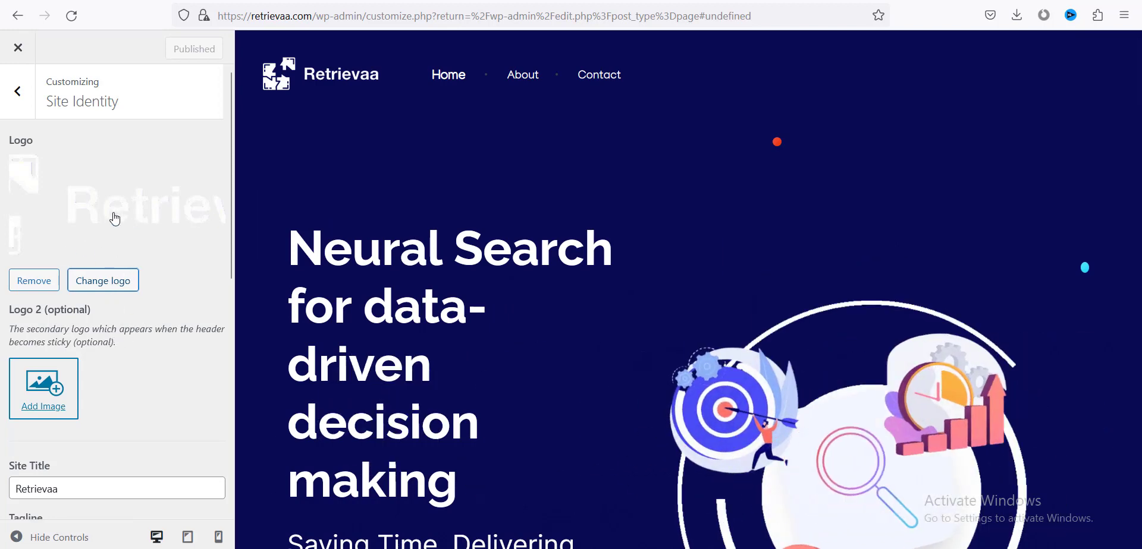
Step: Review the site title, tagline, logo width, logo max height and site icon settings in Site Identity
{"action": "scroll", "coordinate": [145, 300], "scroll_direction": "down", "scroll_amount": 6}
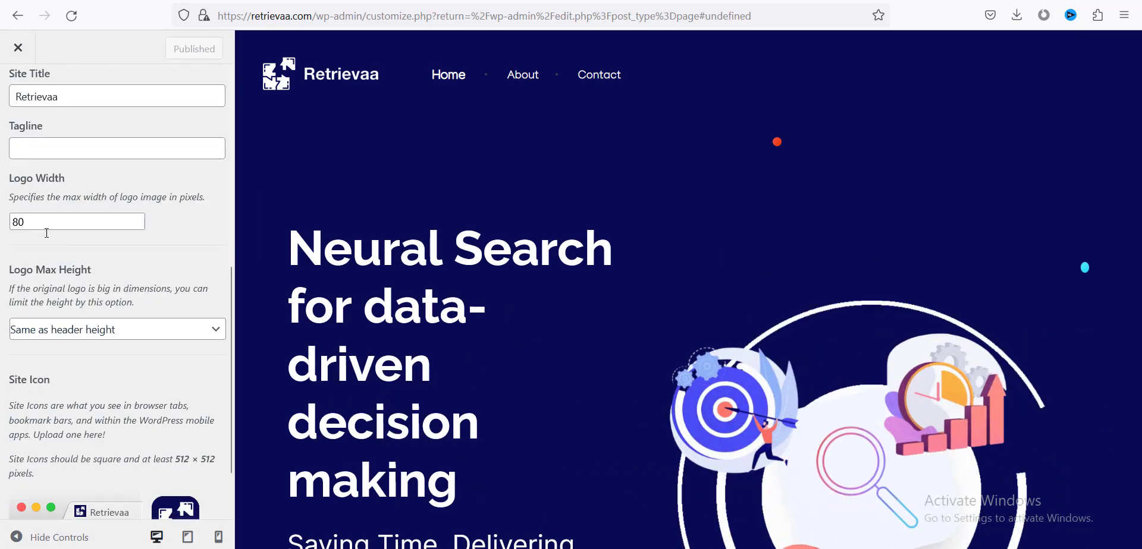
{"action": "scroll", "coordinate": [75, 322], "scroll_direction": "up", "scroll_amount": 4}
{"action": "double_click", "coordinate": [83, 336]}
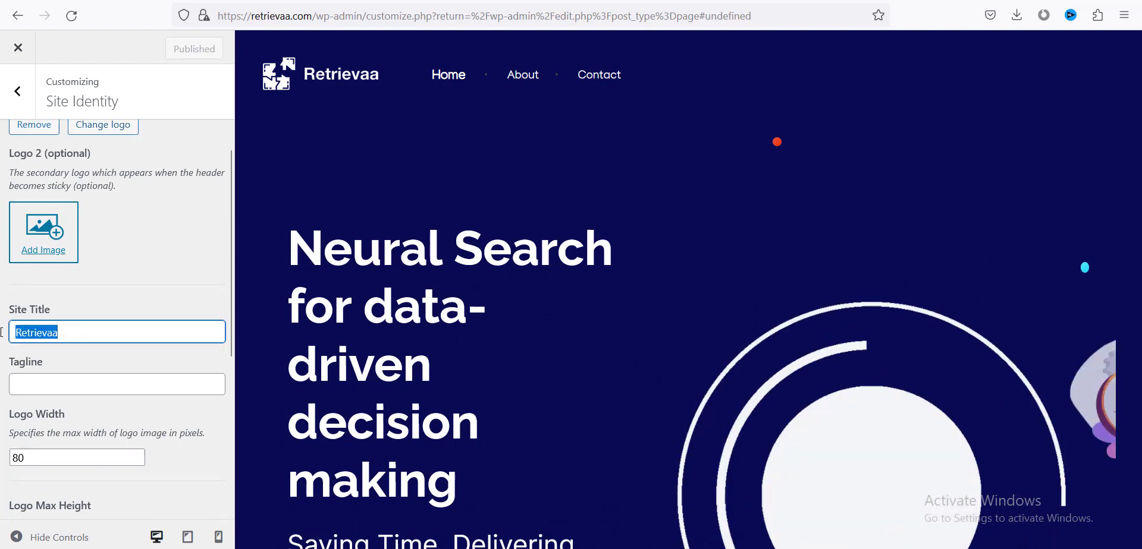
{"action": "left_click", "coordinate": [69, 379]}
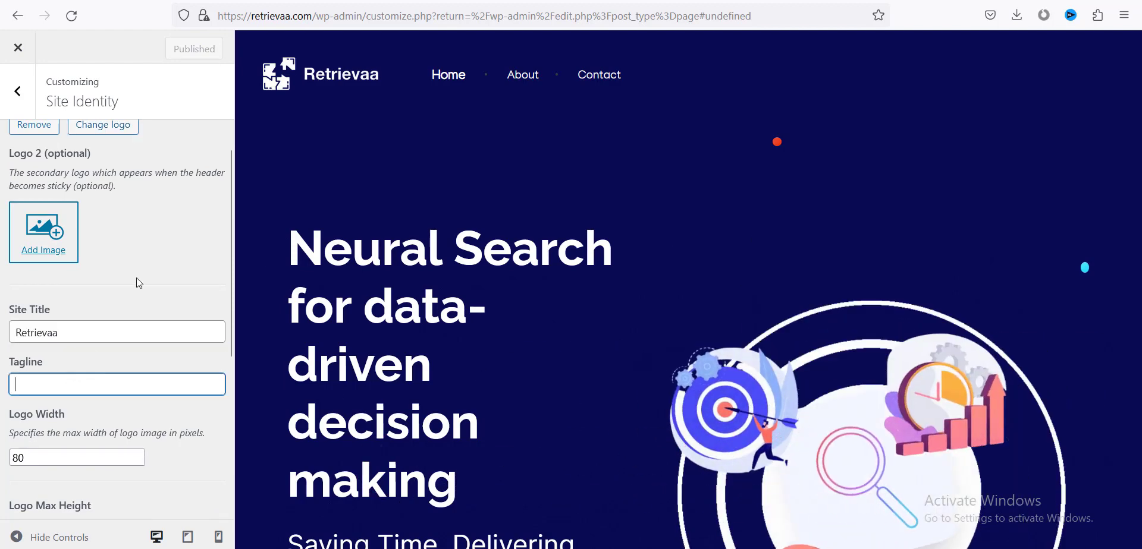
{"action": "scroll", "coordinate": [137, 277], "scroll_direction": "down", "scroll_amount": 5}
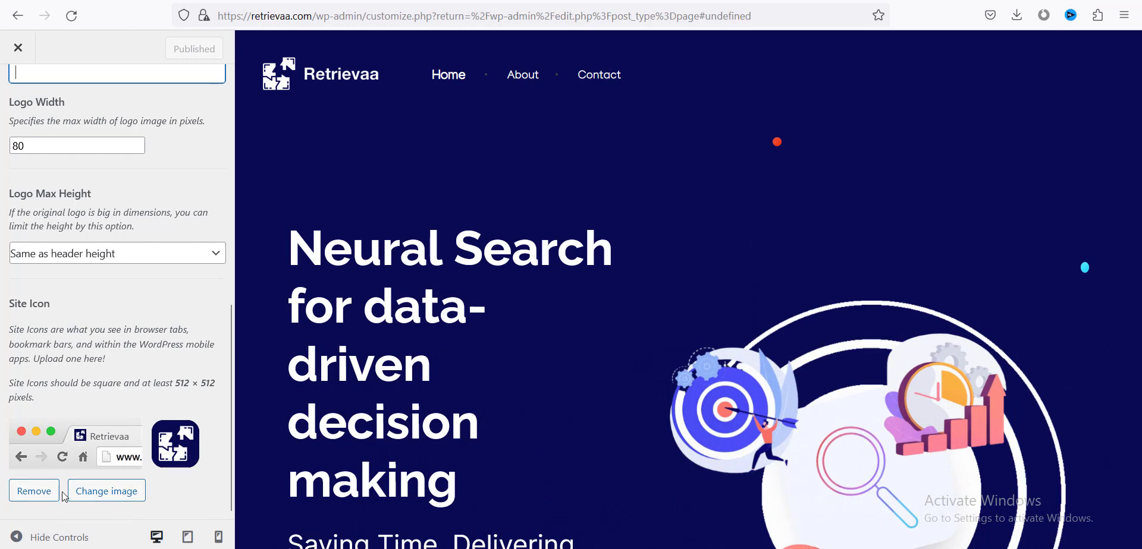
{"action": "scroll", "coordinate": [103, 266], "scroll_direction": "up", "scroll_amount": 2}
{"action": "scroll", "coordinate": [115, 483], "scroll_direction": "down", "scroll_amount": 2}
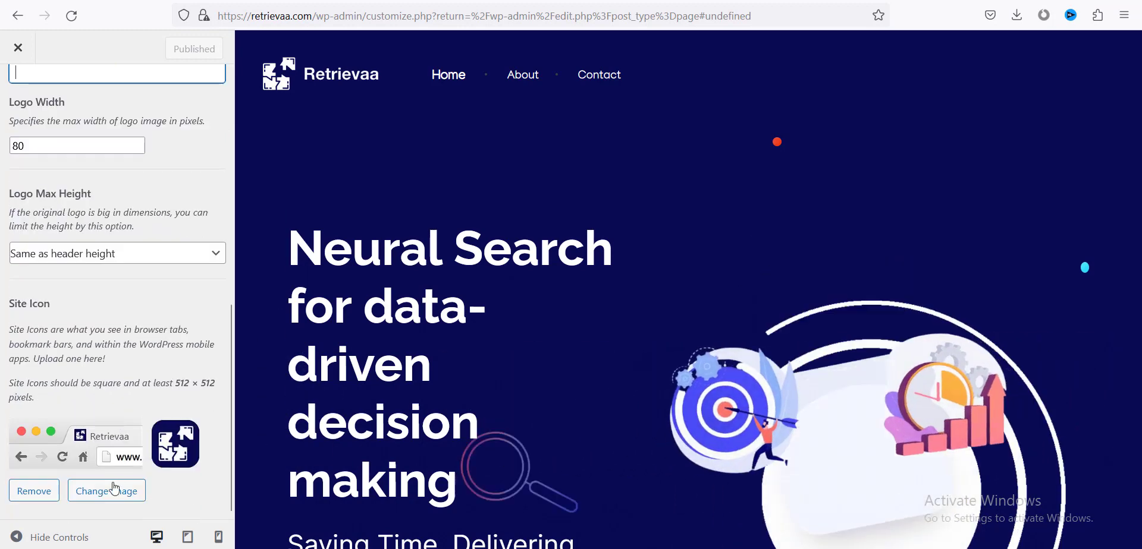
{"action": "scroll", "coordinate": [134, 200], "scroll_direction": "up", "scroll_amount": 3}
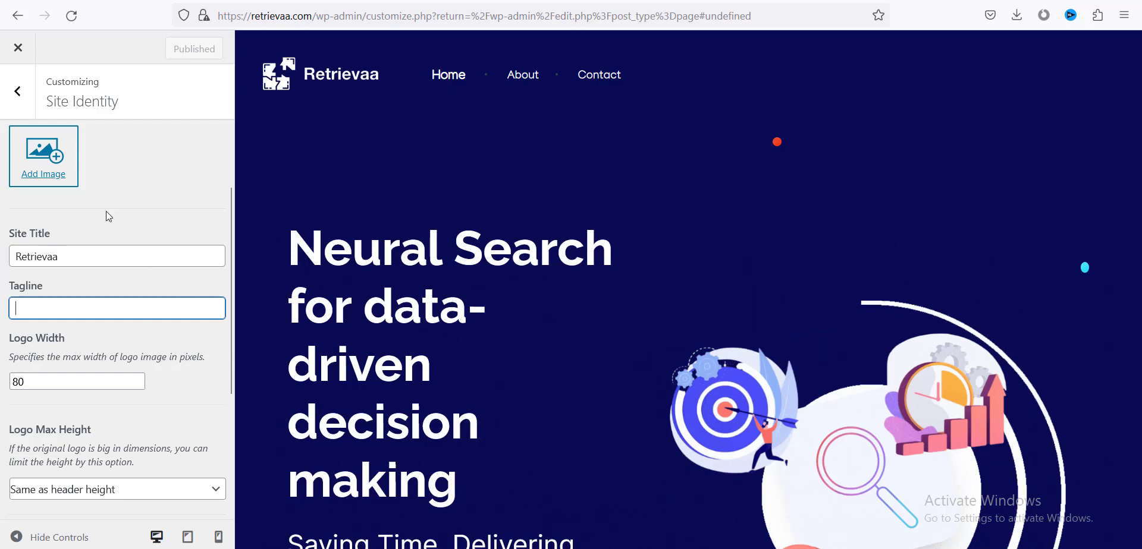
{"action": "scroll", "coordinate": [106, 212], "scroll_direction": "up", "scroll_amount": 3}
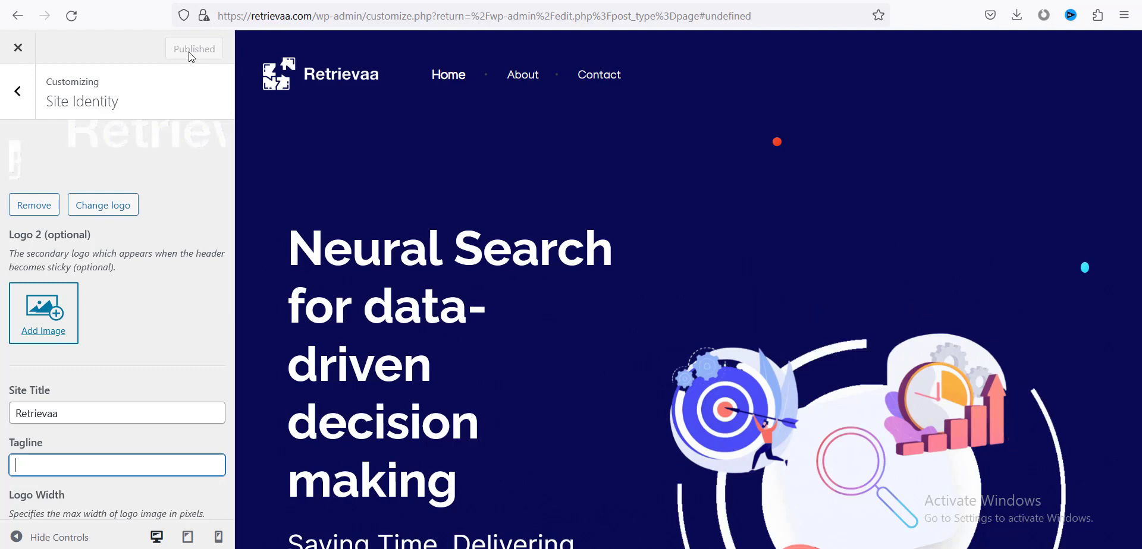
Step: Look over the live home page and the full Customizer preview from the header down to the footer
{"action": "left_click", "coordinate": [582, 3]}
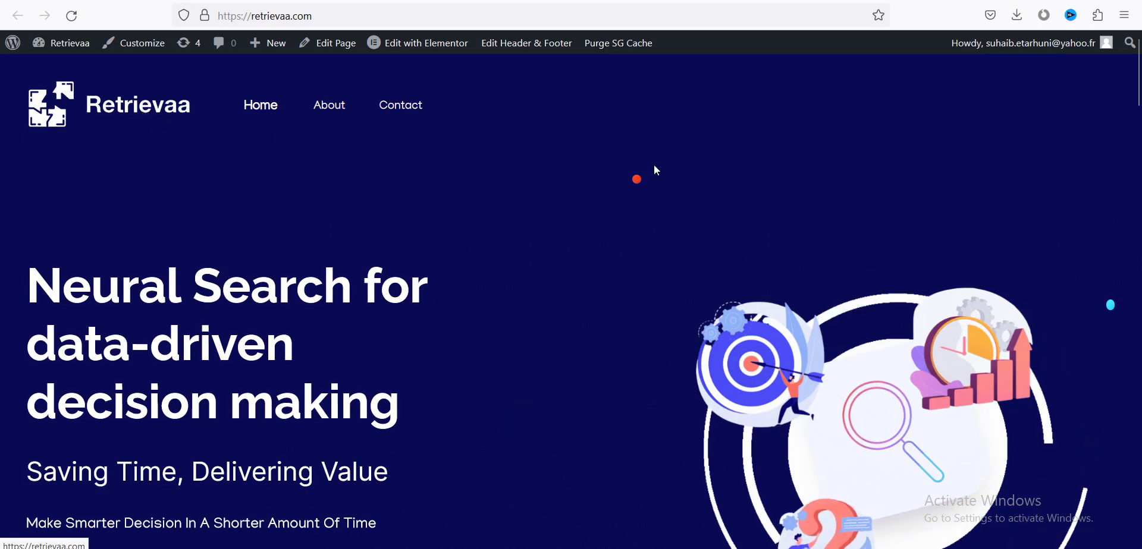
{"action": "left_click", "coordinate": [485, 2]}
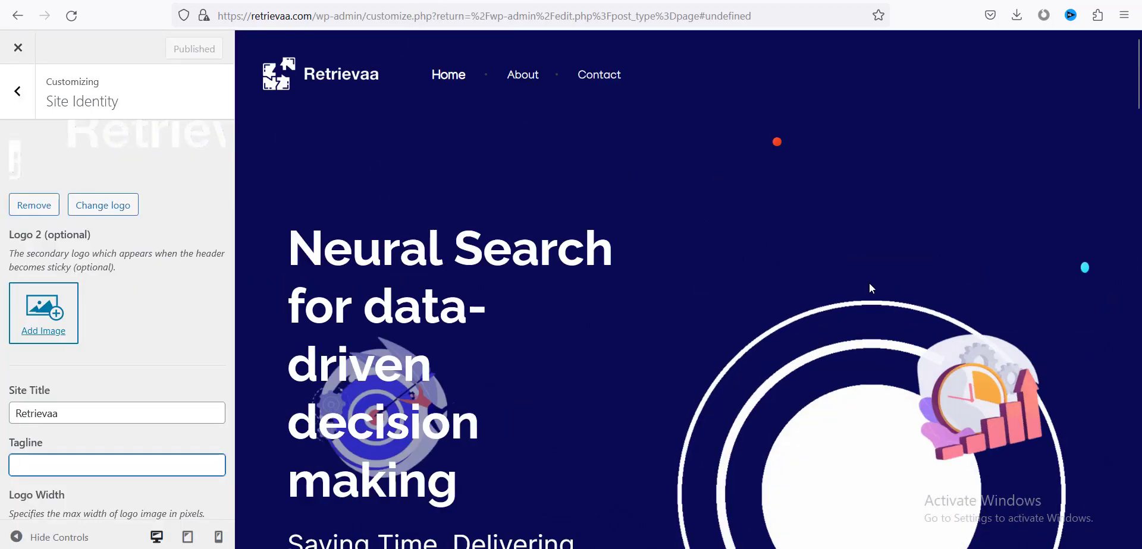
{"action": "scroll", "coordinate": [887, 283], "scroll_direction": "down", "scroll_amount": 15}
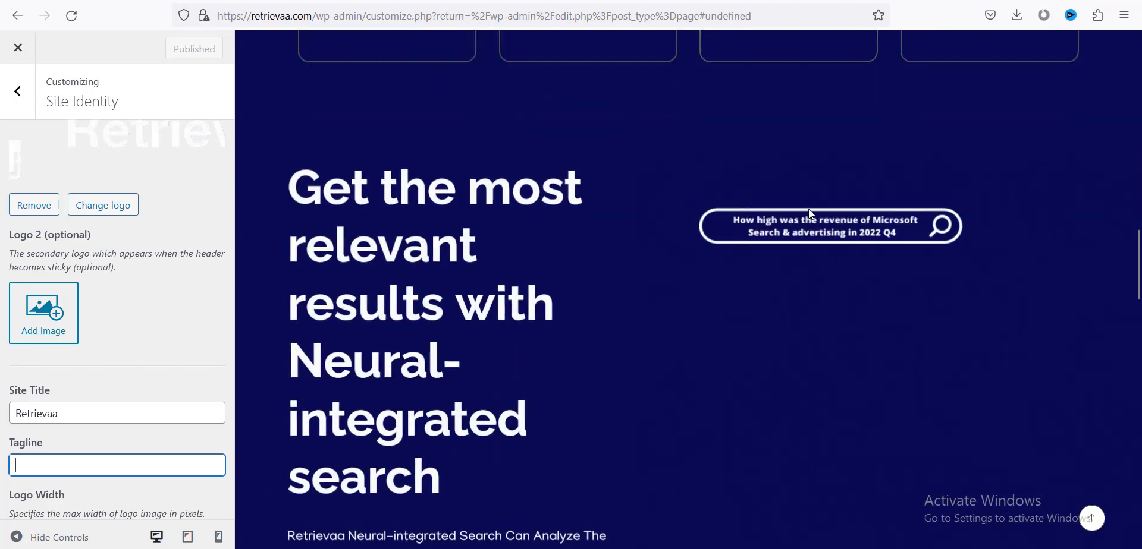
{"action": "scroll", "coordinate": [633, 337], "scroll_direction": "down", "scroll_amount": 7}
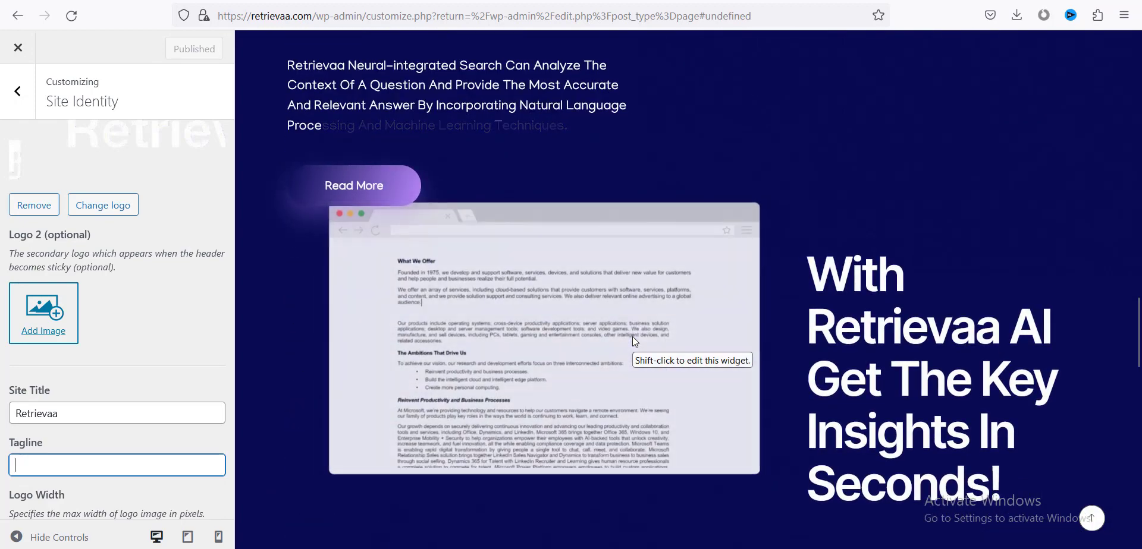
{"action": "scroll", "coordinate": [621, 357], "scroll_direction": "down", "scroll_amount": 12}
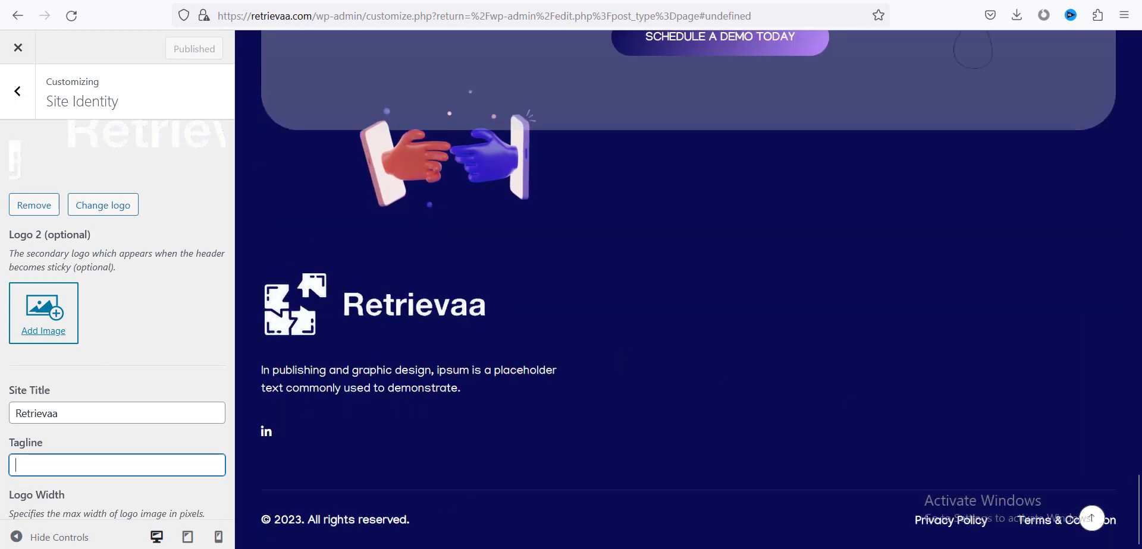
{"action": "left_click", "coordinate": [1089, 520]}
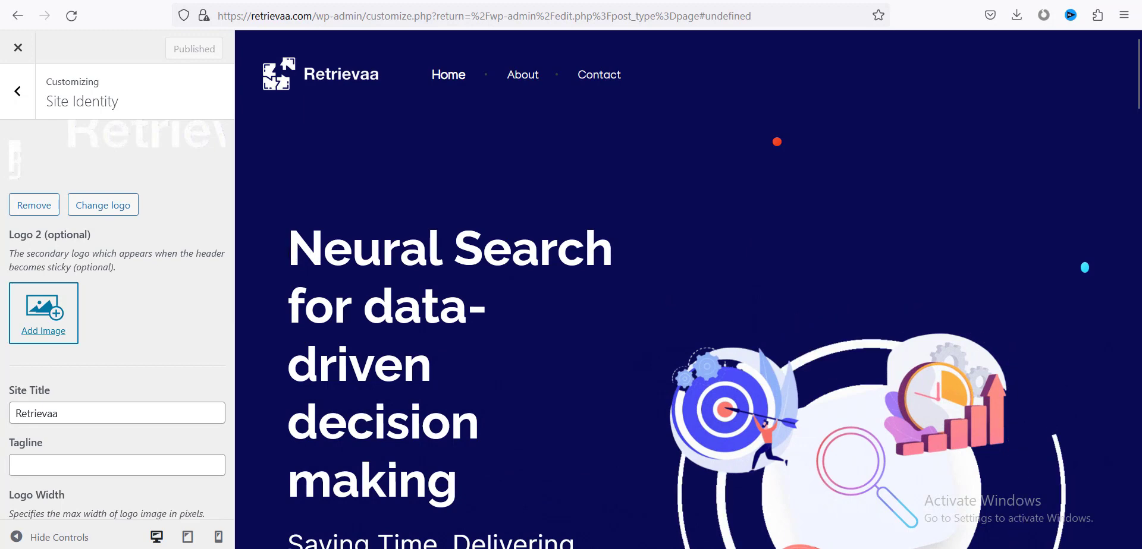
{"action": "left_click_drag", "start_coordinate": [289, 238], "coordinate": [498, 477]}
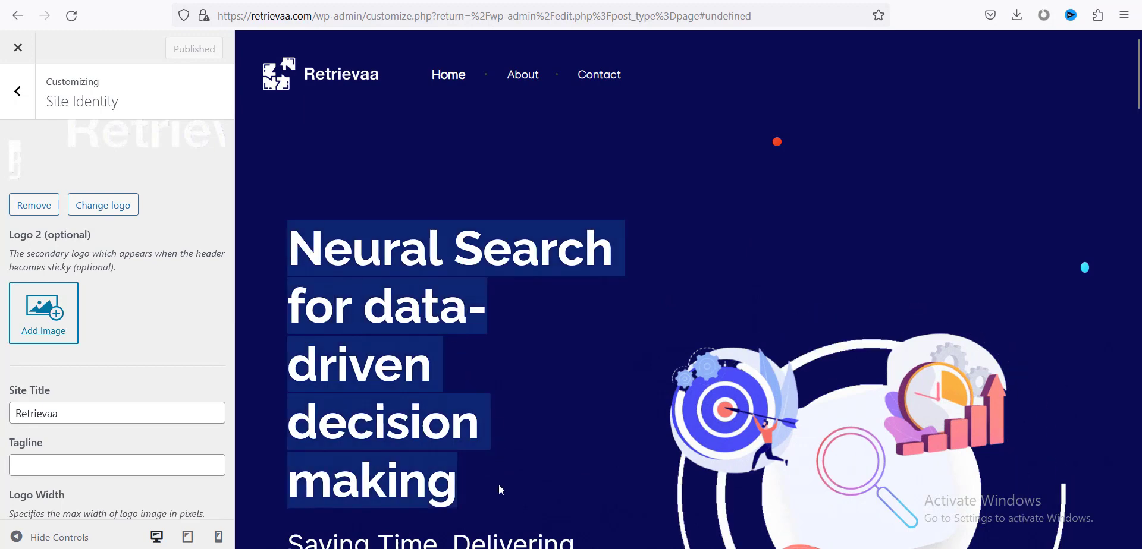
{"action": "key", "text": "alt+Left"}
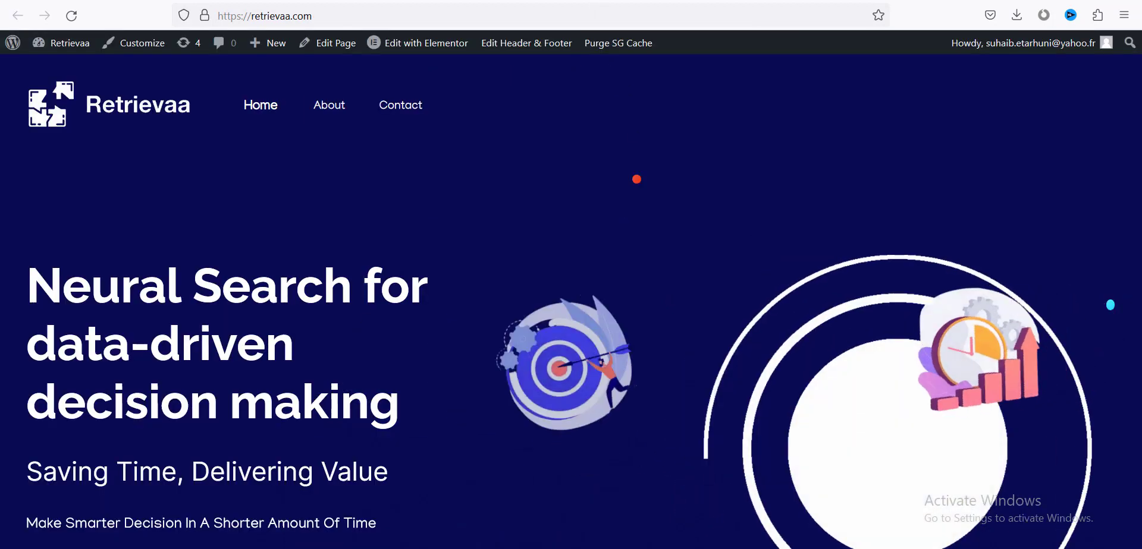